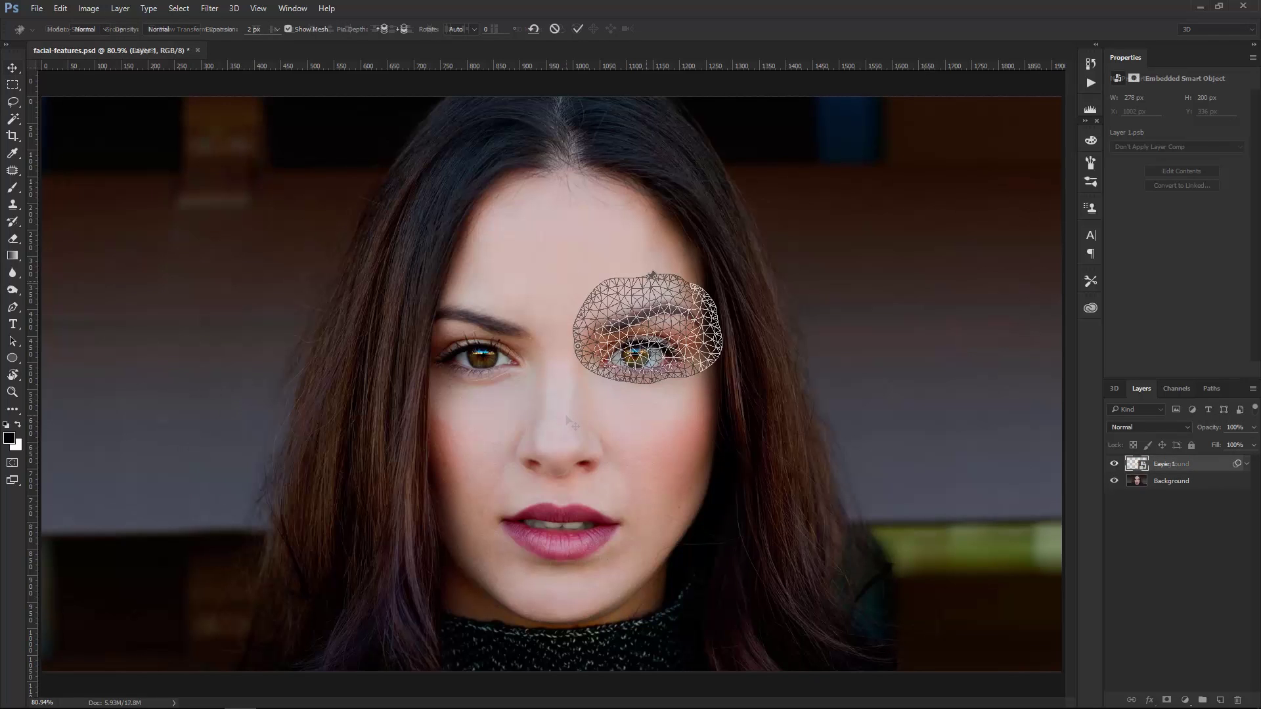
# Add Puppet Warp pins along the outer and lower edges of the eye patch, hide the mesh, and pin the eyebrow's inner end.
pyautogui.click(720, 337)
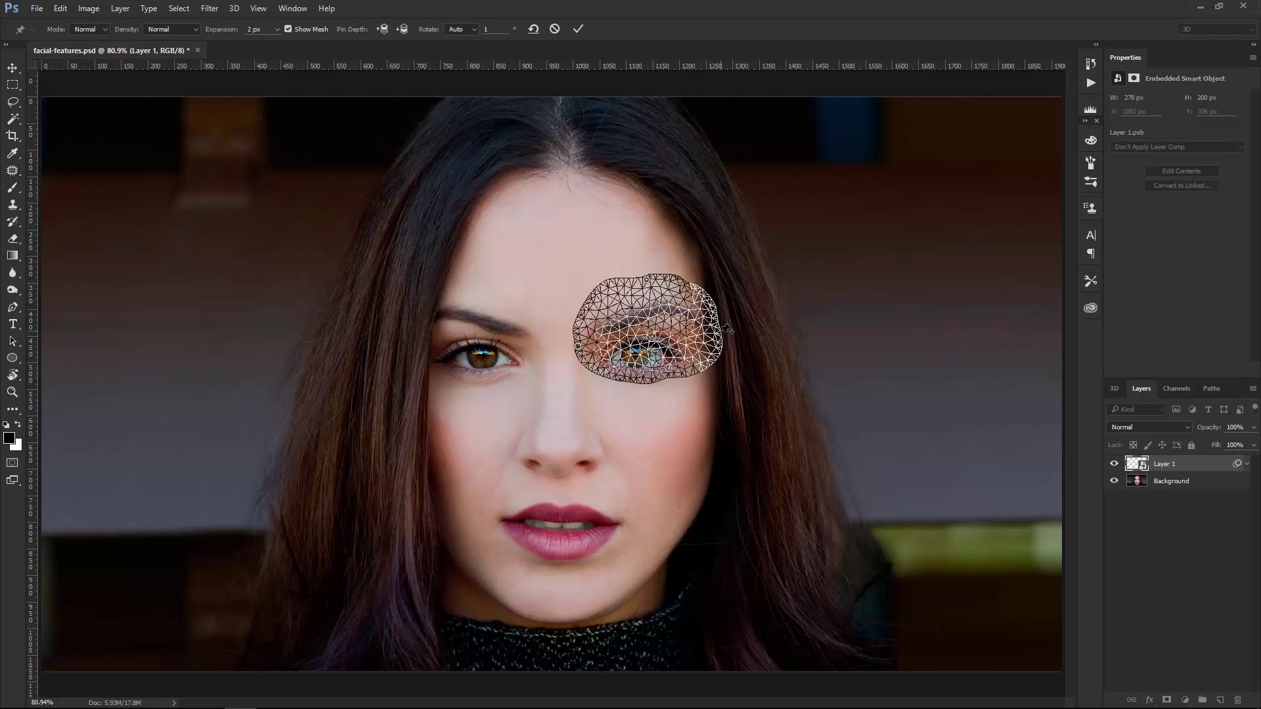
pyautogui.click(661, 378)
pyautogui.click(288, 29)
pyautogui.click(600, 329)
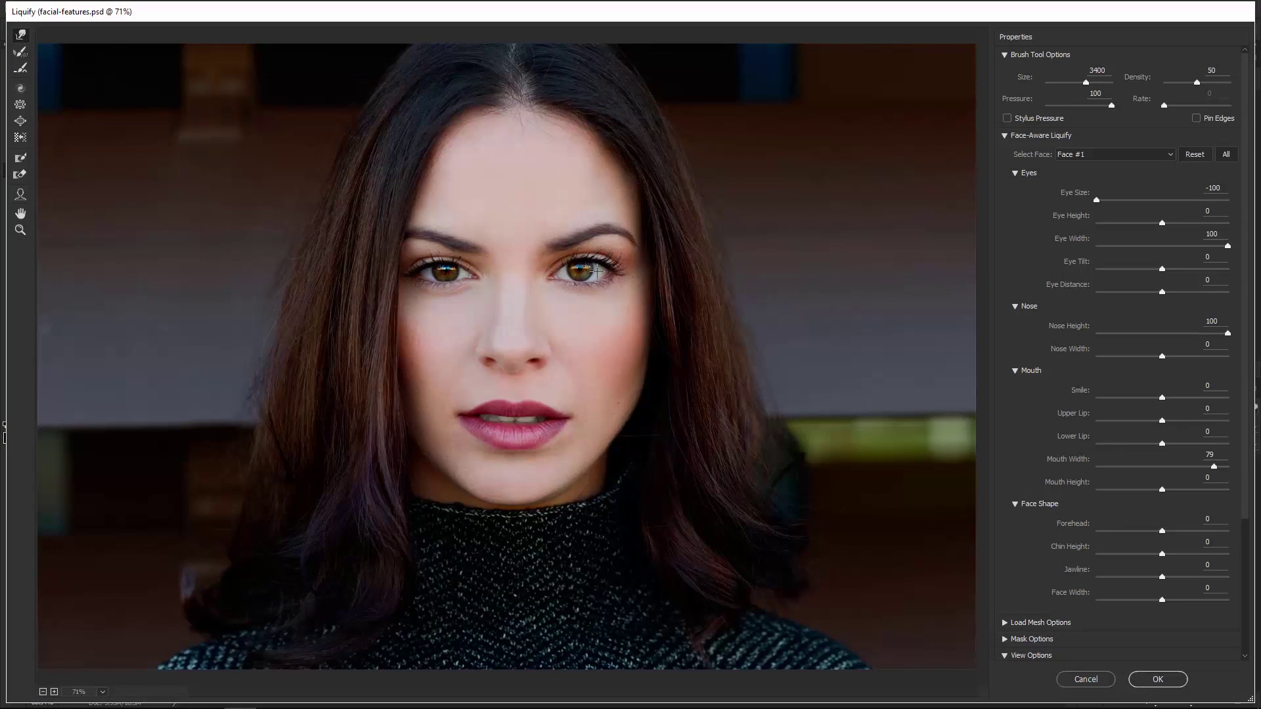
# Reduce the Liquify brush size to 100 and paint a freeze mask over both eyes and eyebrows.
pyautogui.press('[')
pyautogui.press('[')
pyautogui.press('[')
pyautogui.press('[')
pyautogui.press('[')
pyautogui.press('[')
pyautogui.press('[')
pyautogui.press('[')
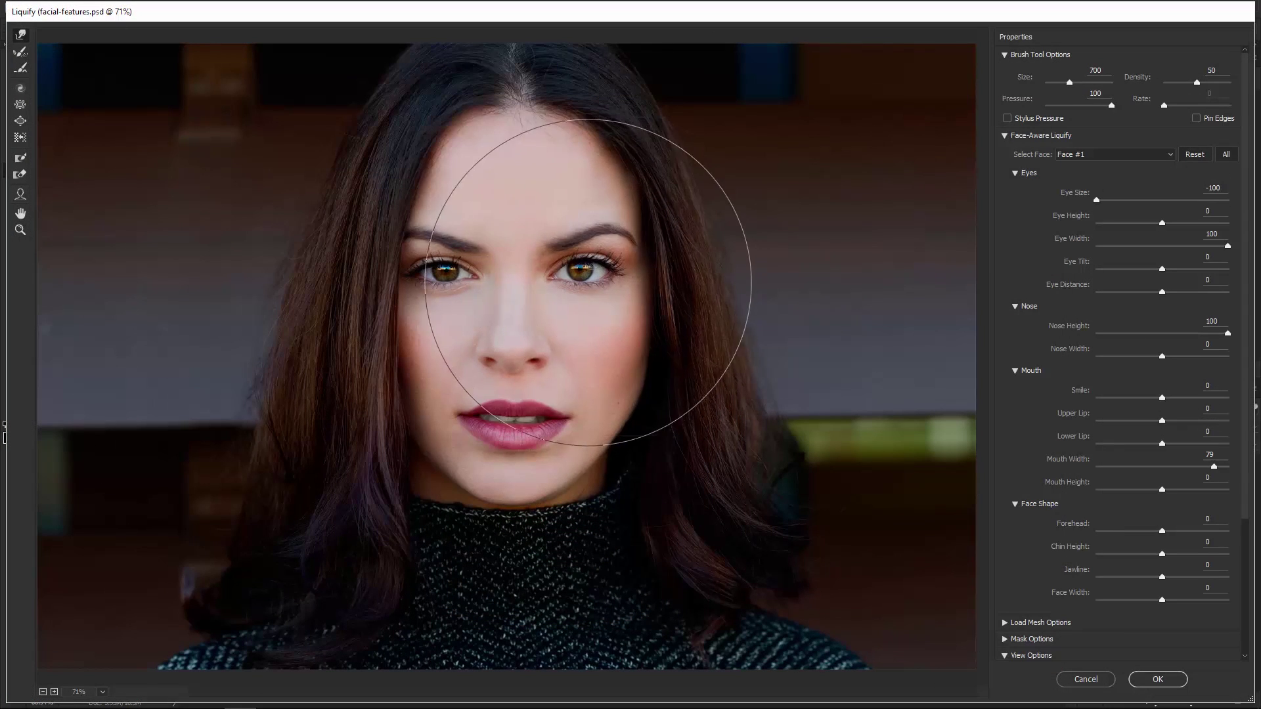
pyautogui.press('f')
pyautogui.moveTo(407, 266); pyautogui.dragTo(618, 266)
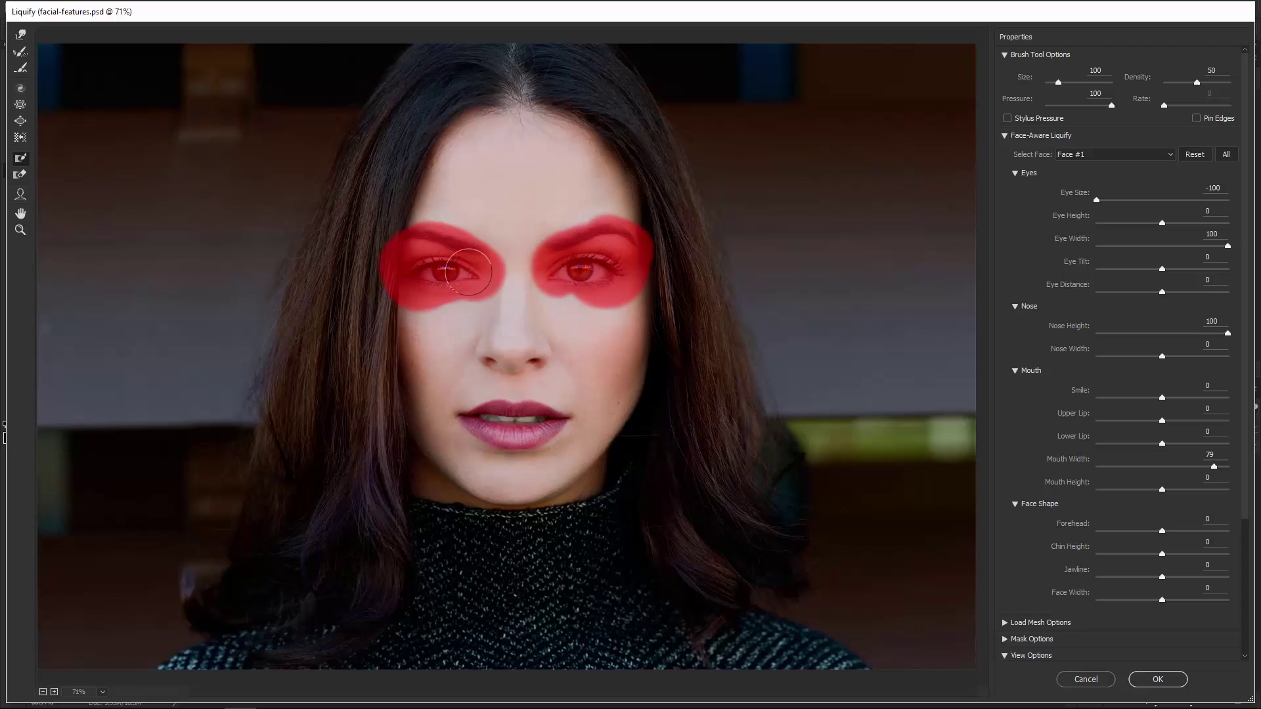
# Warp the unfrozen face with the Forward Warp tool and bring up the mask options.
pyautogui.press('w')
pyautogui.click(1005, 55)
pyautogui.click(1005, 575)
pyautogui.scroll(-3, 1006, 578)
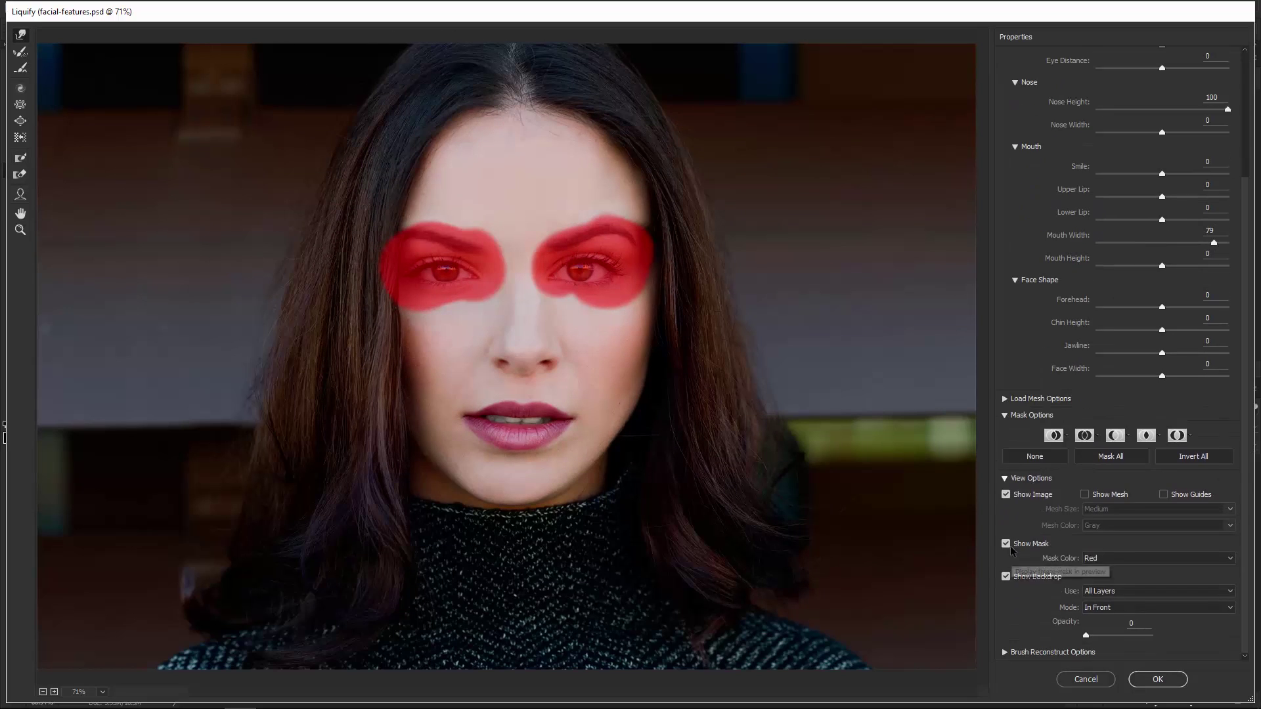
pyautogui.click(1054, 435)
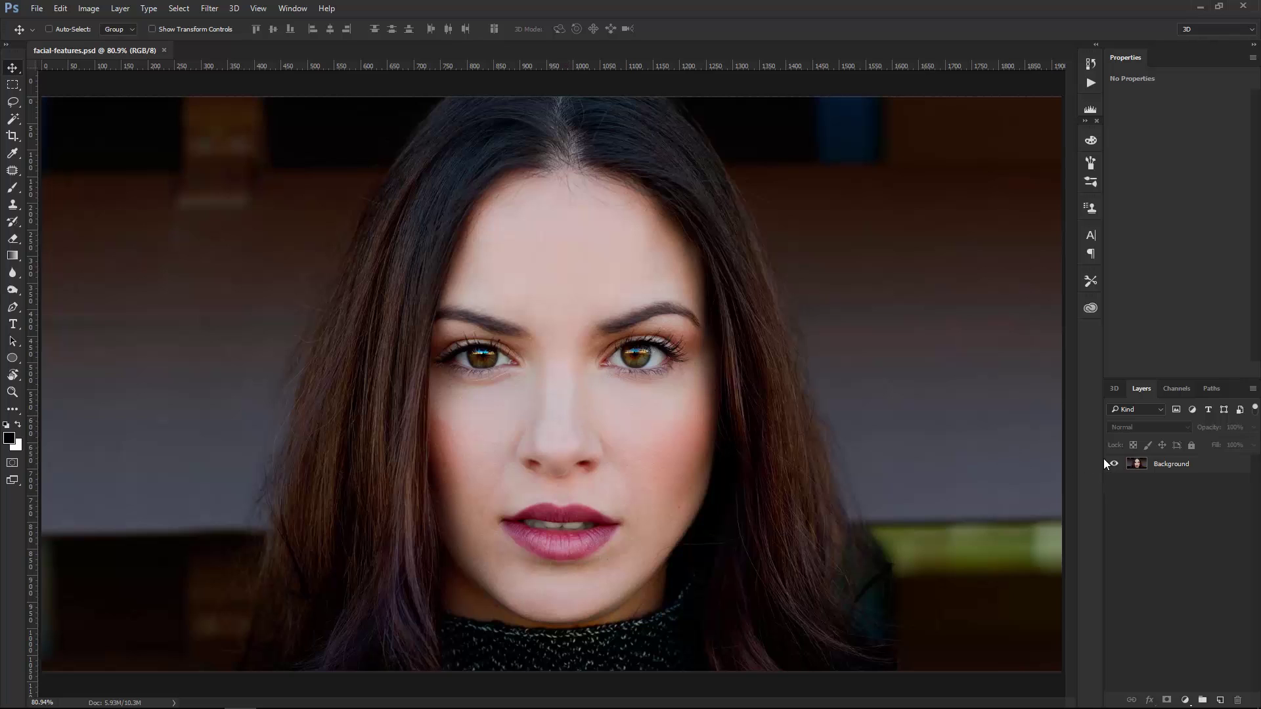
# Select the mouth area on the Background layer with the Lasso tool and copy it to a new layer.
pyautogui.click(1160, 463)
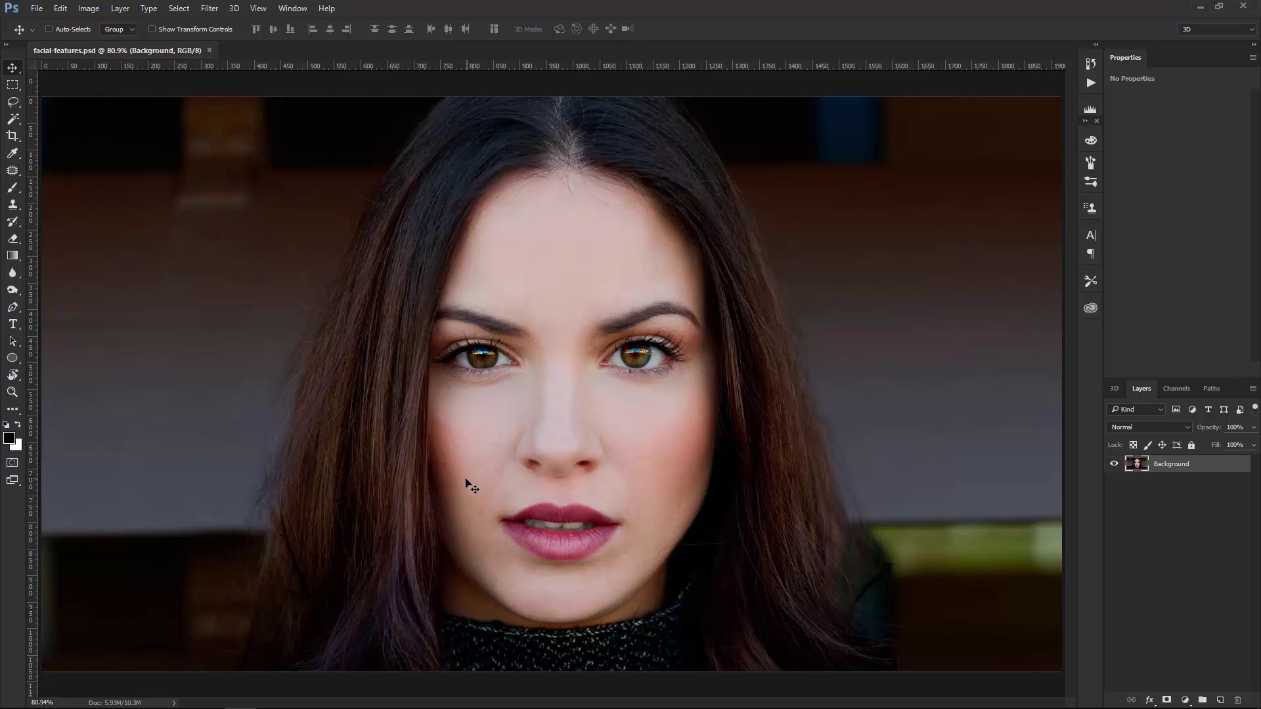
pyautogui.press('l')
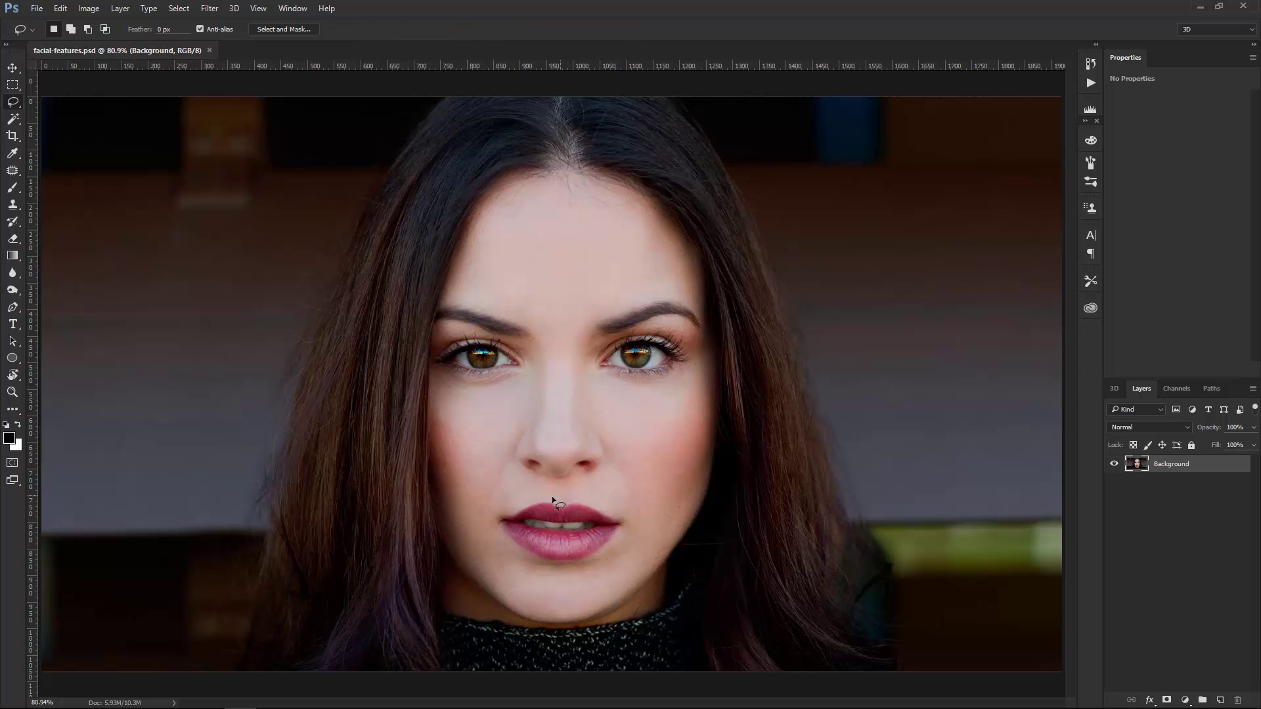
pyautogui.moveTo(524, 483)
pyautogui.mouseDown()
pyautogui.moveTo(483, 487)
pyautogui.moveTo(472, 516)
pyautogui.moveTo(487, 555)
pyautogui.mouseUp()
pyautogui.moveTo(624, 478); pyautogui.dragTo(563, 490)
pyautogui.press('ctrl')
pyautogui.hotkey('ctrl', 'j')
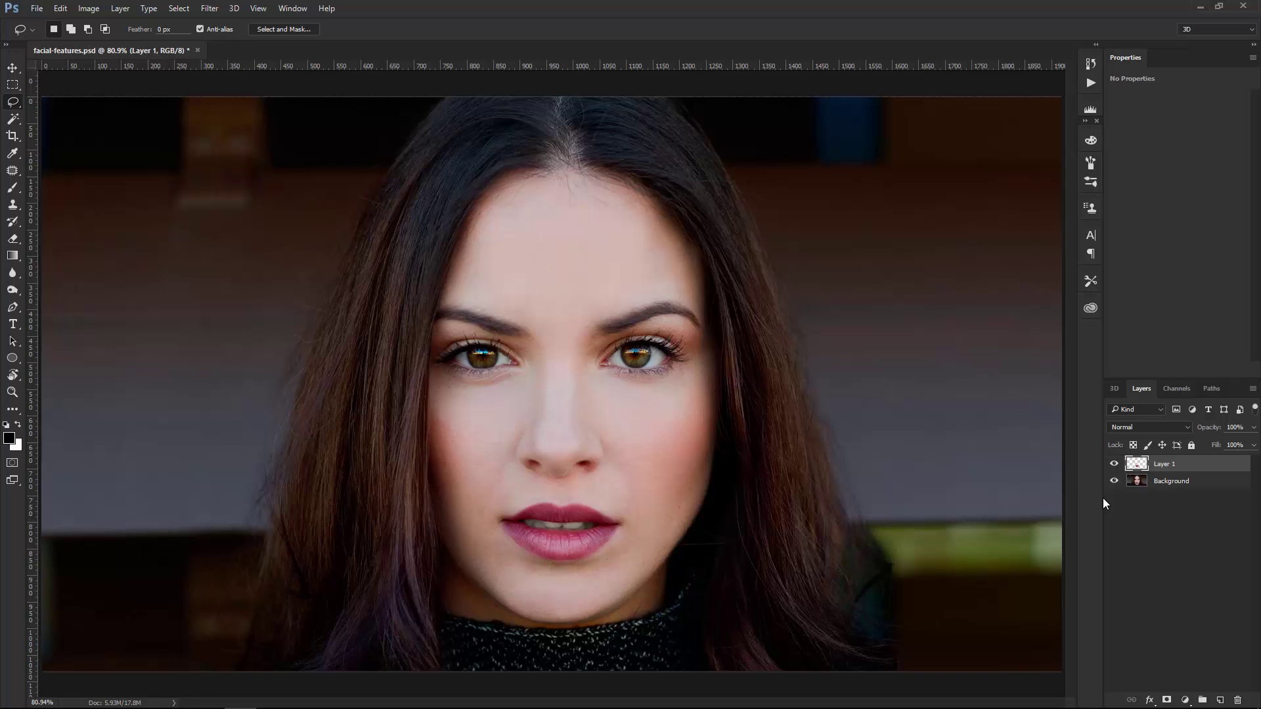
pyautogui.click(1113, 482)
pyautogui.click(1114, 481)
pyautogui.click(60, 8)
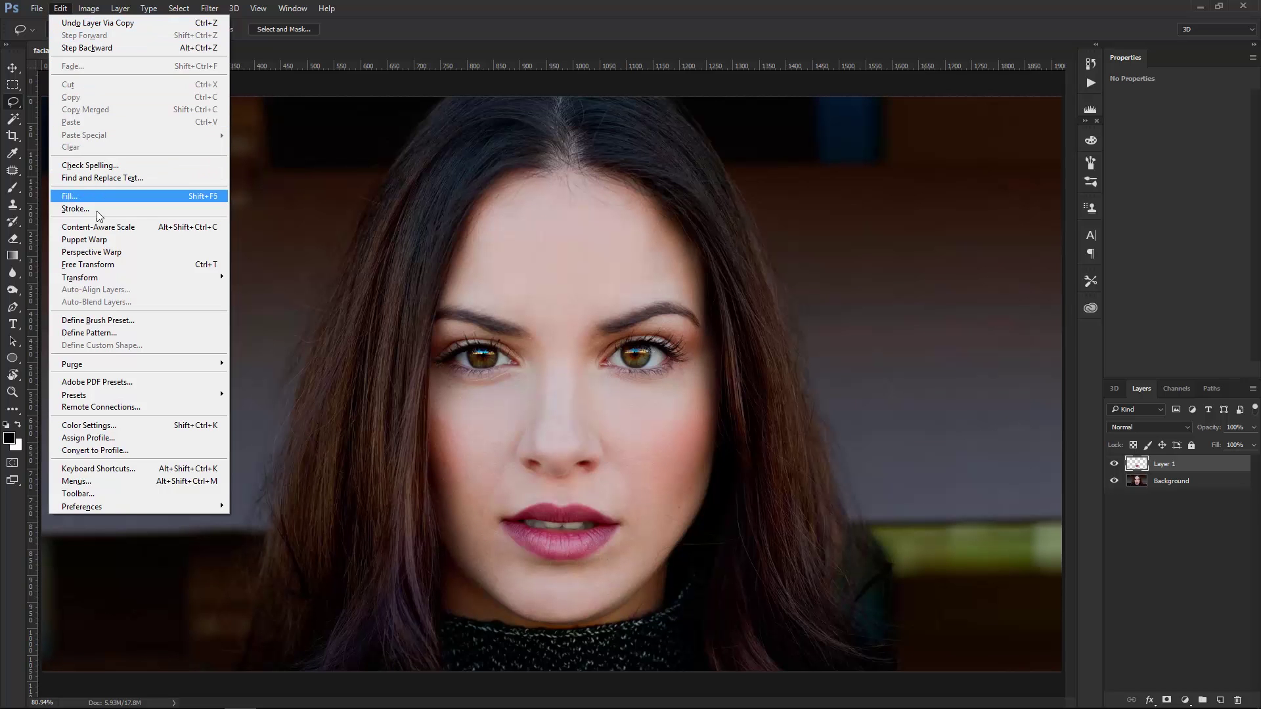
pyautogui.click(102, 240)
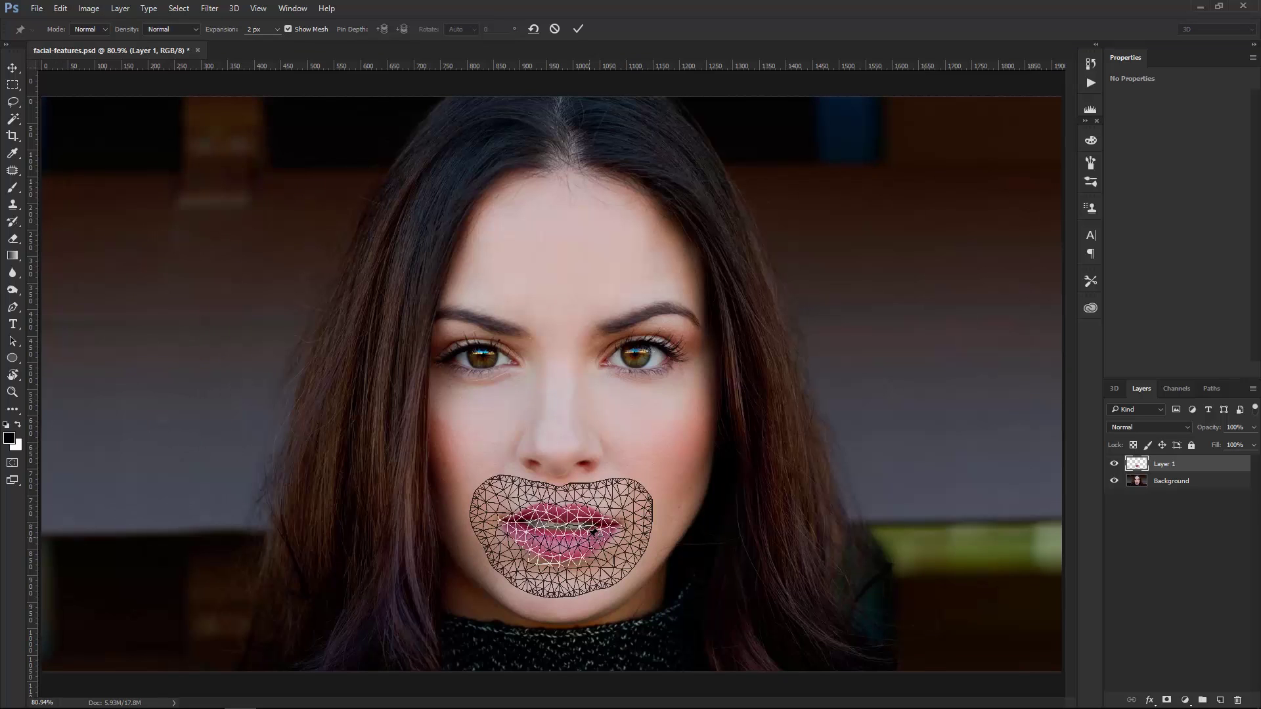
pyautogui.click(289, 29)
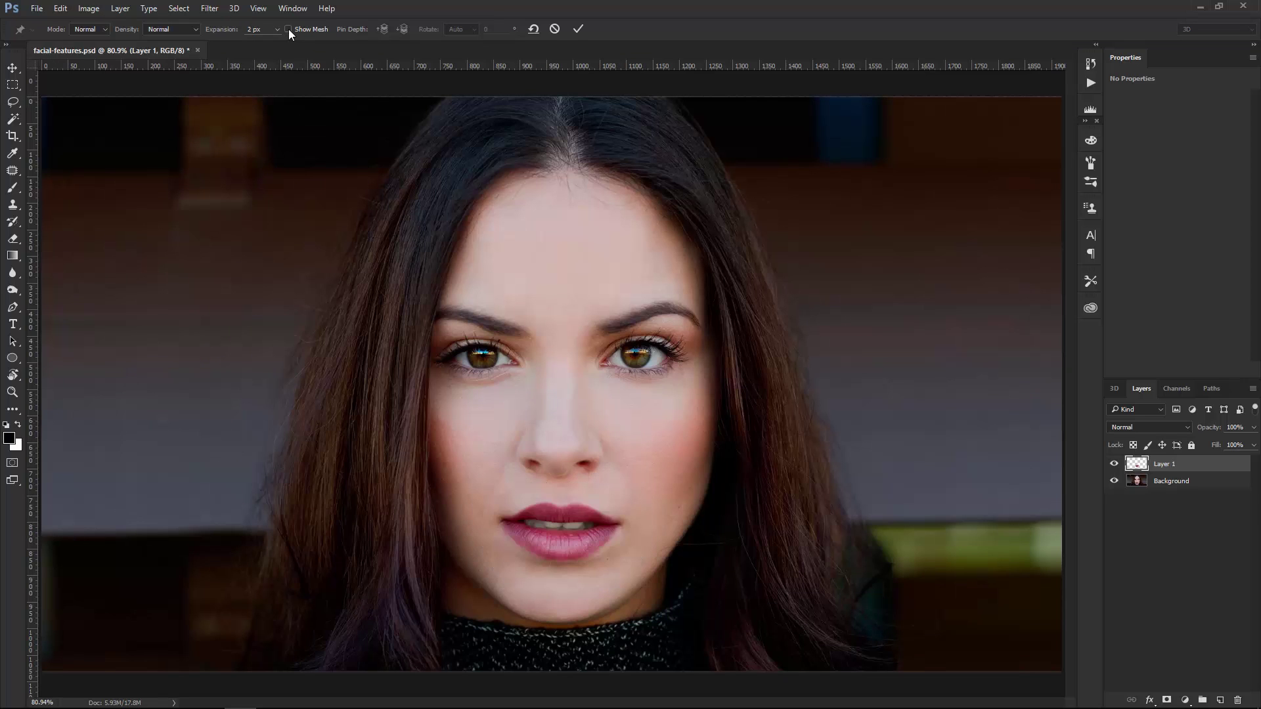
pyautogui.click(289, 29)
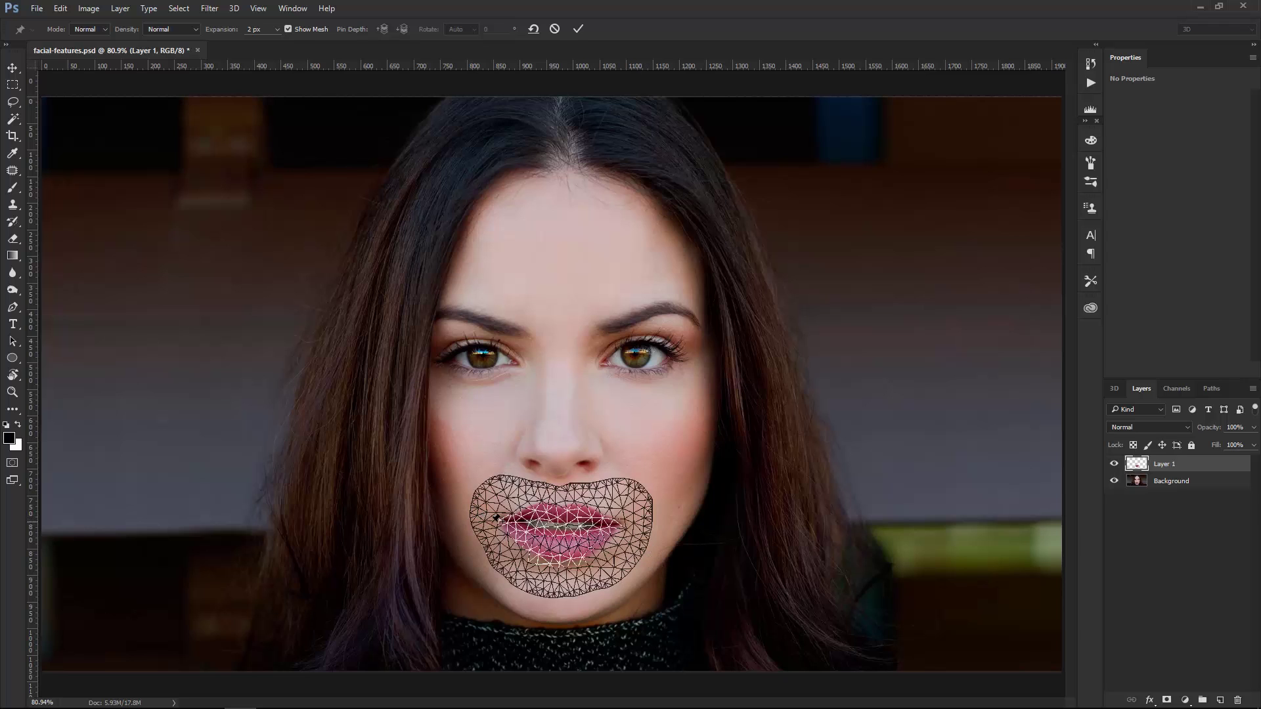
pyautogui.click(483, 520)
pyautogui.click(632, 526)
pyautogui.click(288, 29)
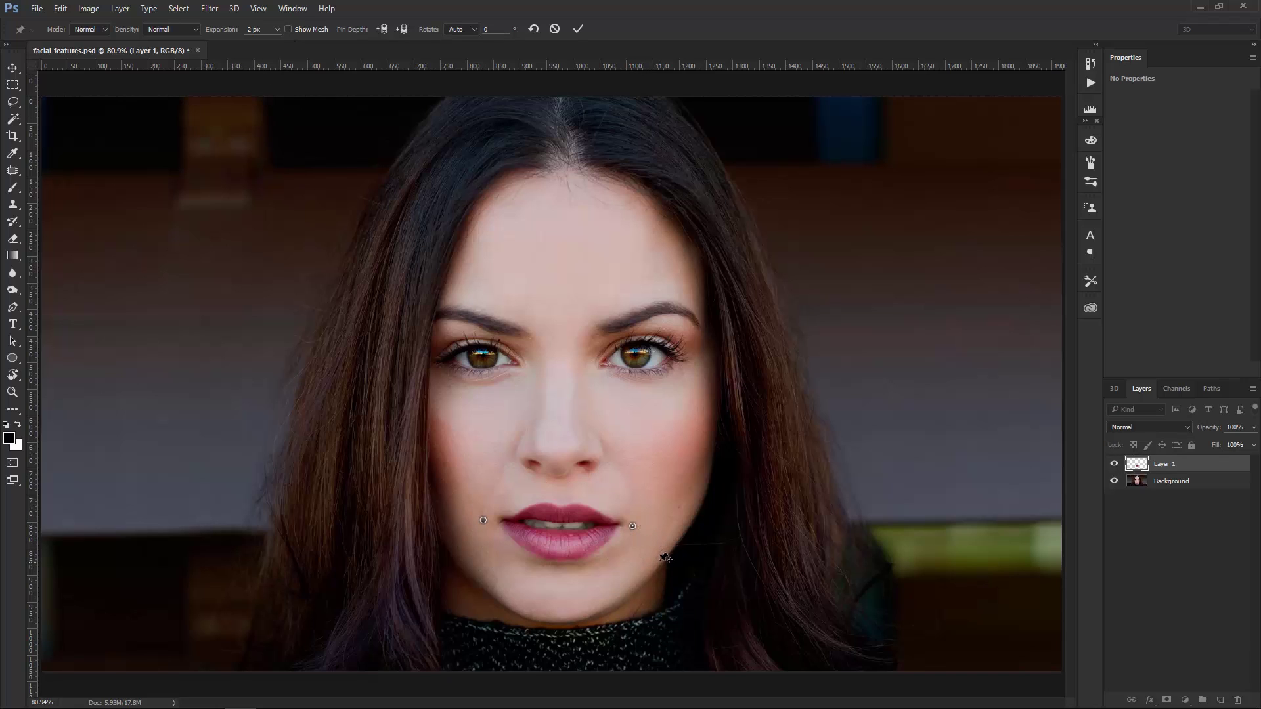
pyautogui.moveTo(633, 526); pyautogui.dragTo(622, 484)
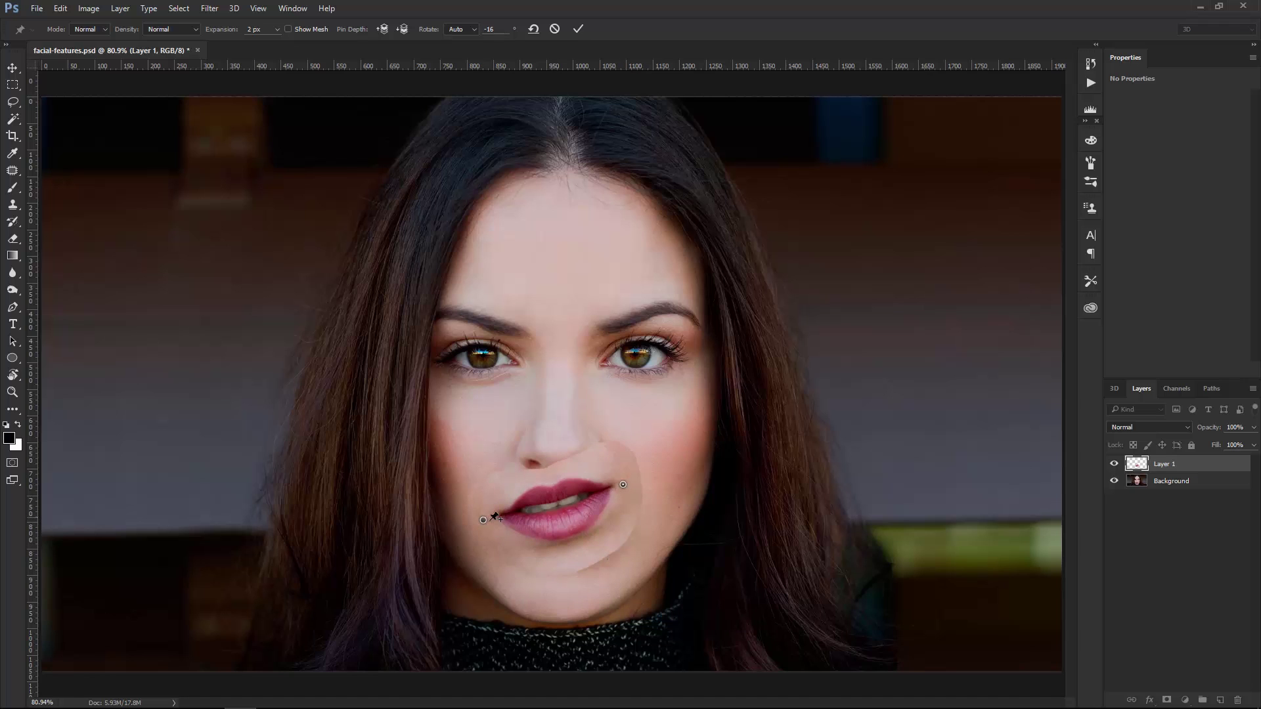
pyautogui.press('ctrl')
pyautogui.click(557, 29)
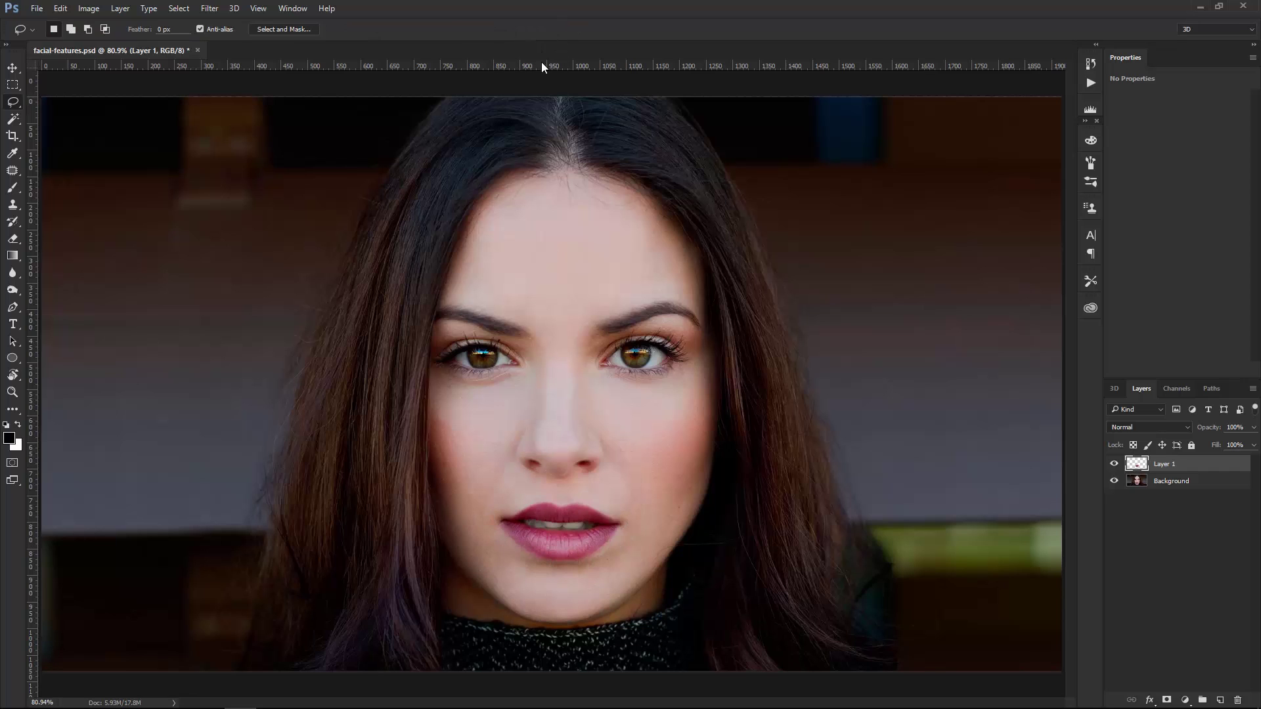
# Start Puppet Warp on the mouth layer, place four anchor pins around the patch's edges, and hide the mesh.
pyautogui.click(57, 10)
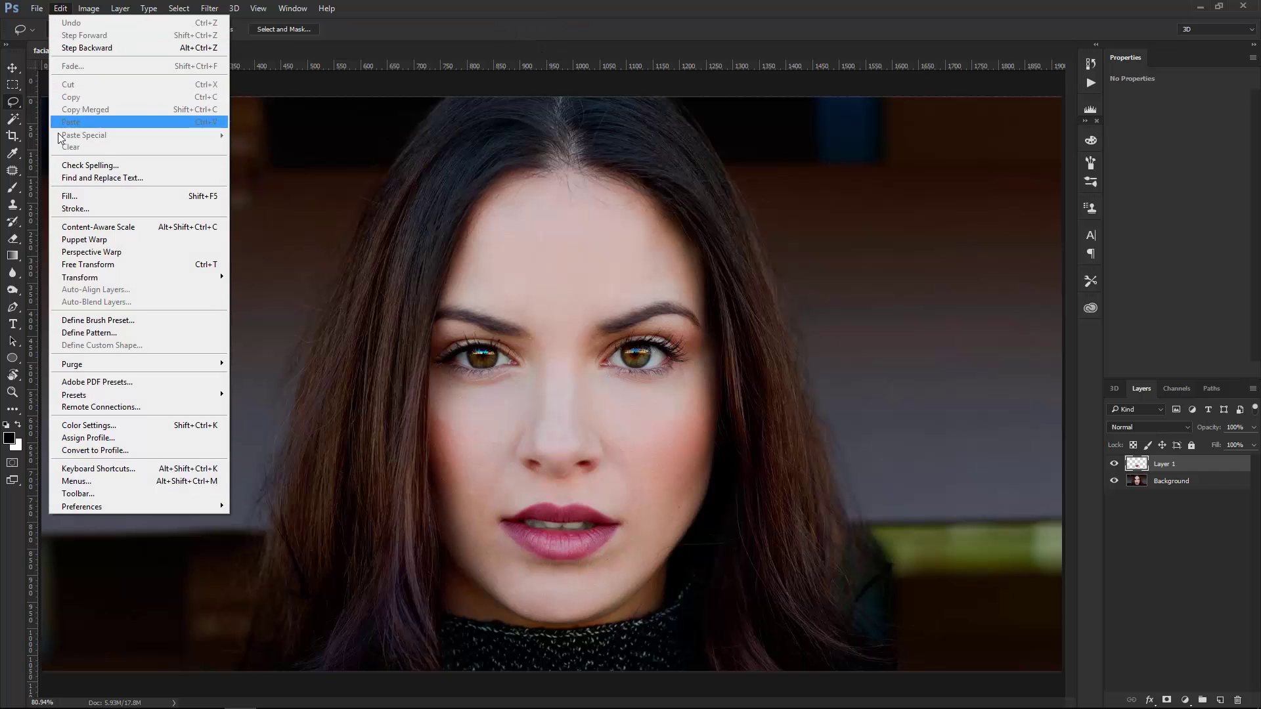
pyautogui.click(99, 239)
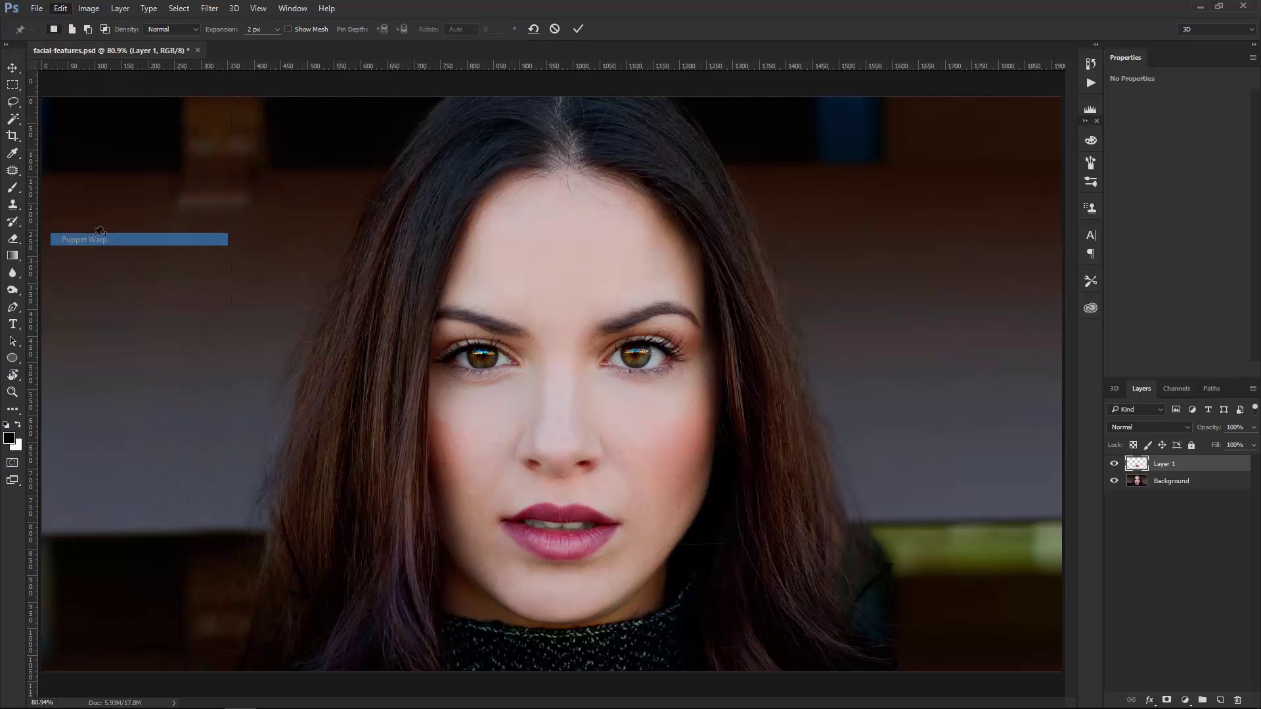
pyautogui.click(291, 29)
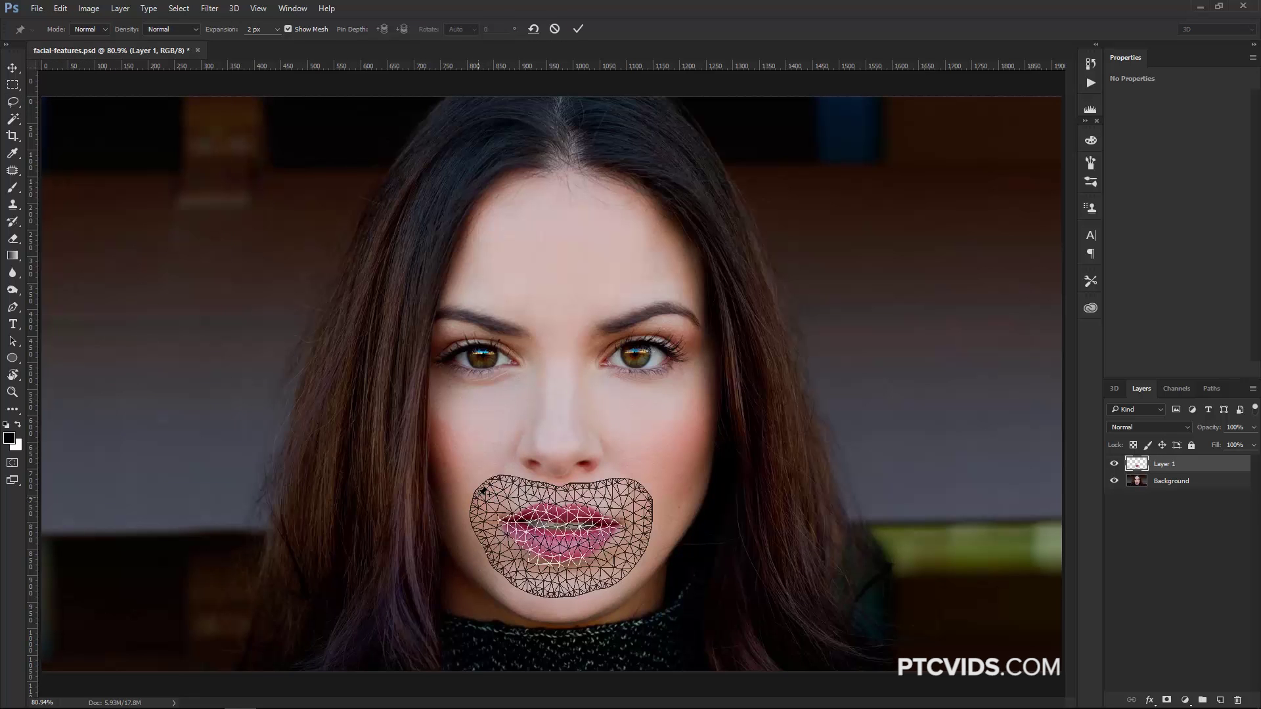
pyautogui.click(477, 494)
pyautogui.click(647, 499)
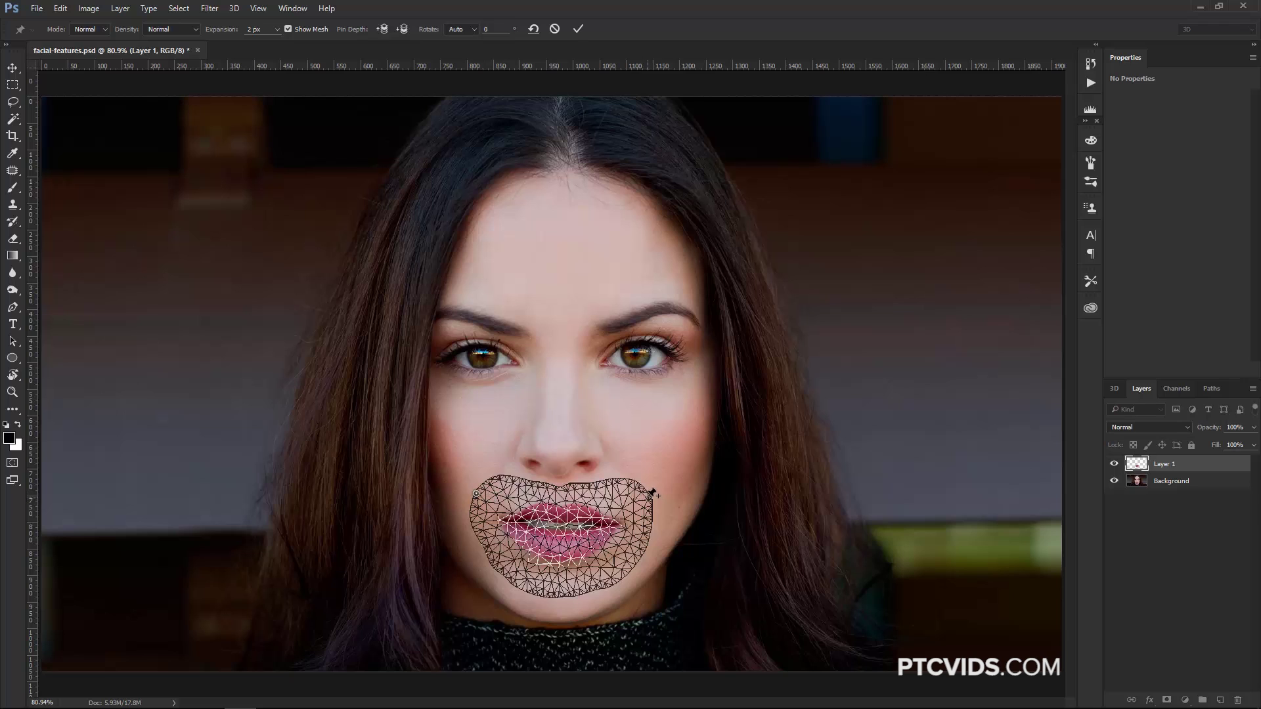
pyautogui.click(568, 595)
pyautogui.click(563, 488)
pyautogui.click(288, 29)
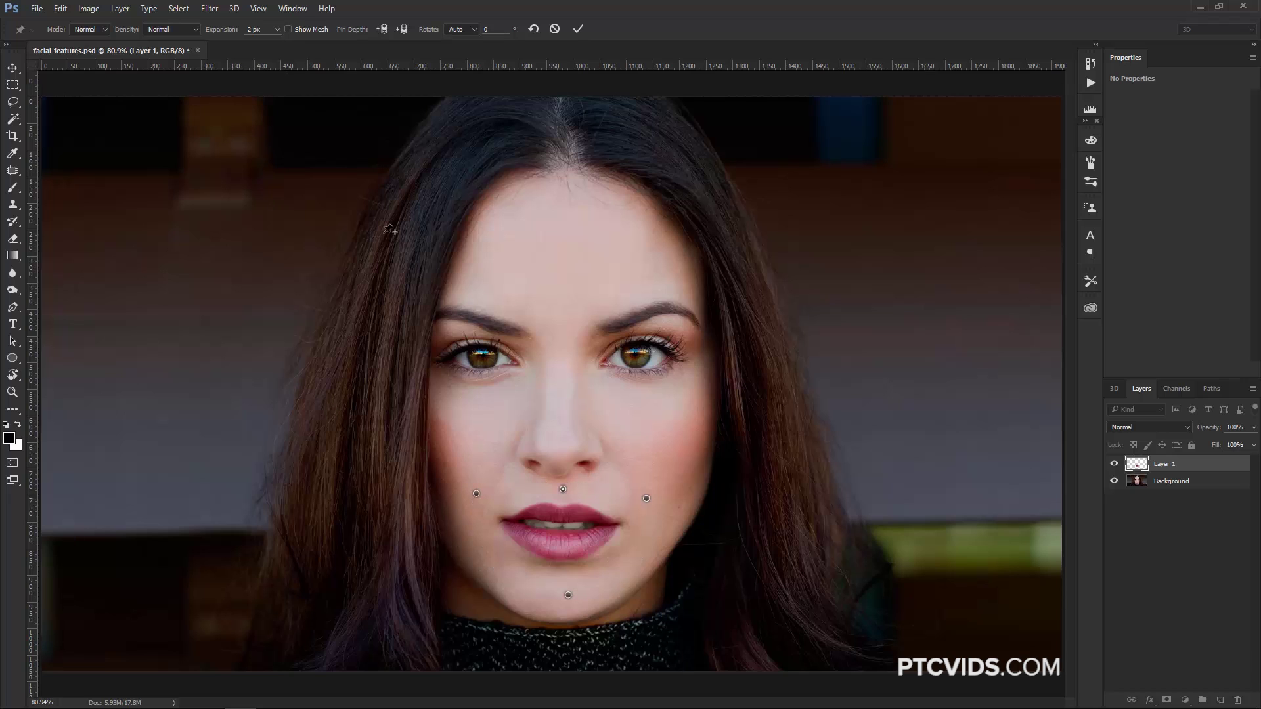
# Add Puppet Warp pins at both mouth corners and at the middle of the upper and lower lips.
pyautogui.click(501, 519)
pyautogui.click(620, 525)
pyautogui.click(560, 512)
pyautogui.click(563, 546)
# Widen the mouth slightly by moving the corner pins outward, adjust the upper lip, and apply the warp.
pyautogui.moveTo(500, 519)
pyautogui.mouseDown()
pyautogui.moveTo(496, 529)
pyautogui.moveTo(502, 512)
pyautogui.mouseUp()
pyautogui.moveTo(619, 524); pyautogui.dragTo(499, 524)
pyautogui.moveTo(622, 514); pyautogui.dragTo(634, 526)
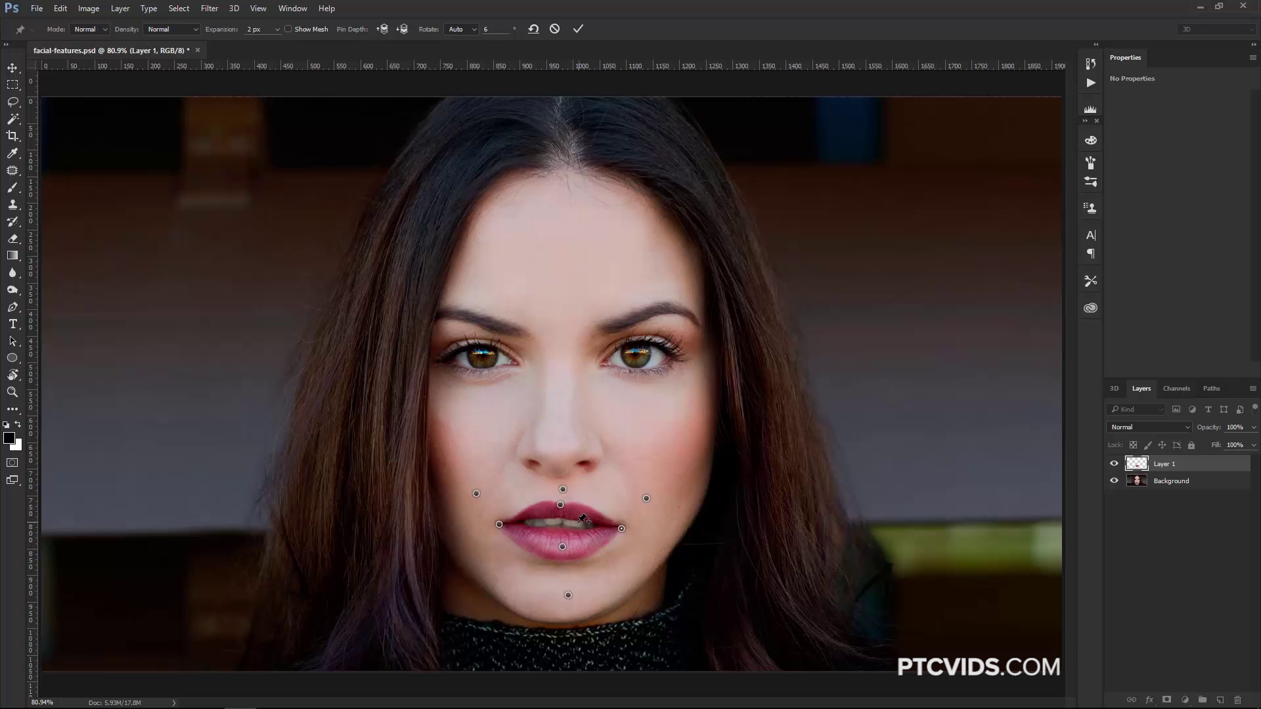
pyautogui.moveTo(499, 525); pyautogui.dragTo(499, 514)
pyautogui.moveTo(621, 529); pyautogui.dragTo(623, 518)
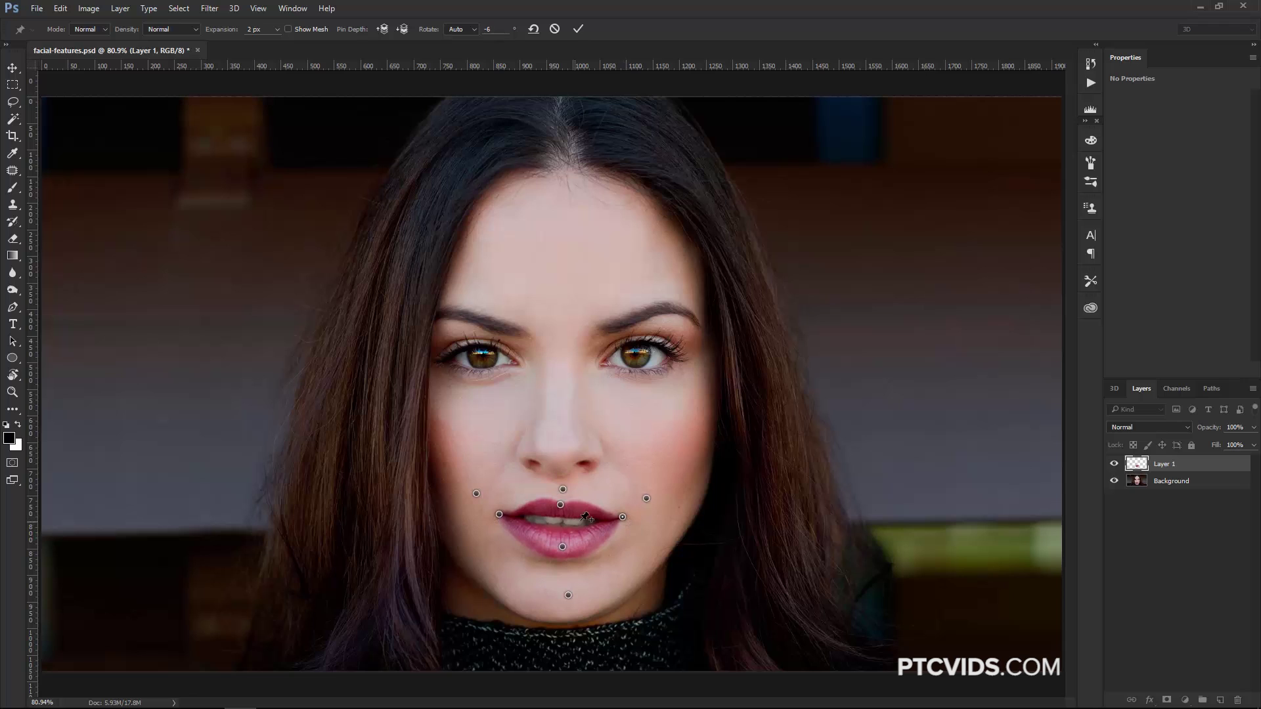
pyautogui.moveTo(623, 516); pyautogui.dragTo(624, 522)
pyautogui.moveTo(497, 515); pyautogui.dragTo(494, 518)
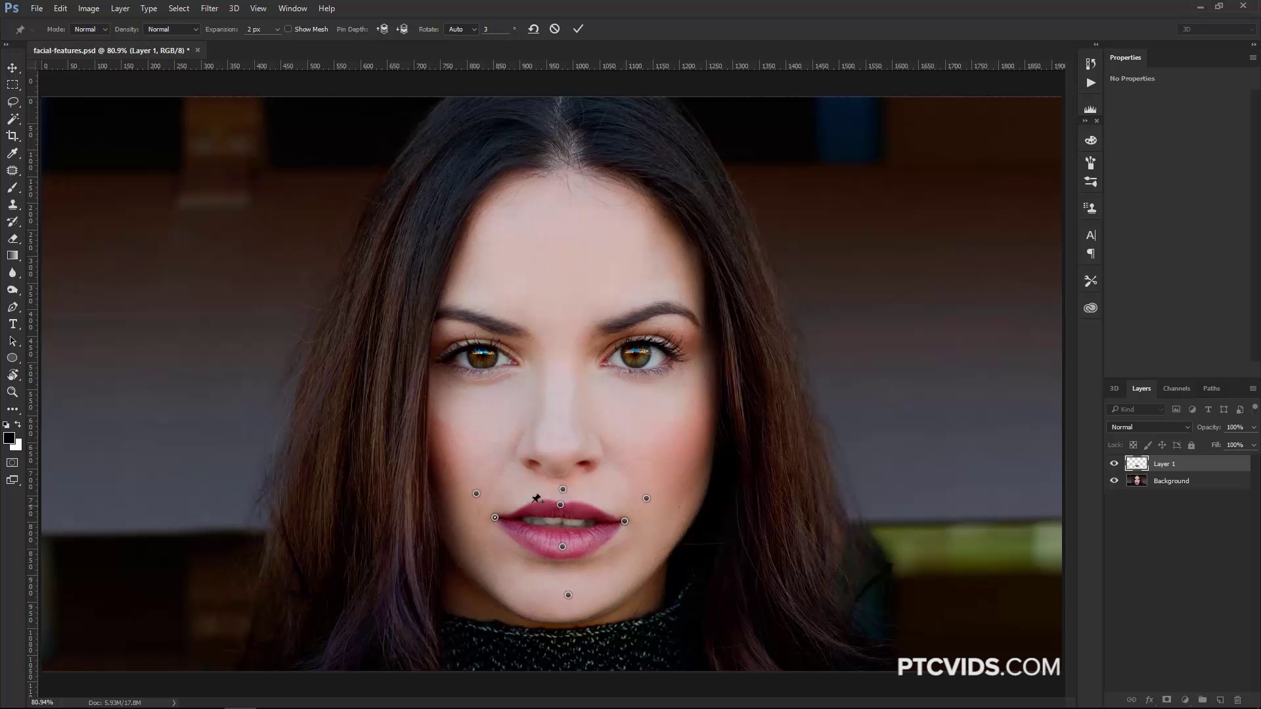
pyautogui.click(578, 29)
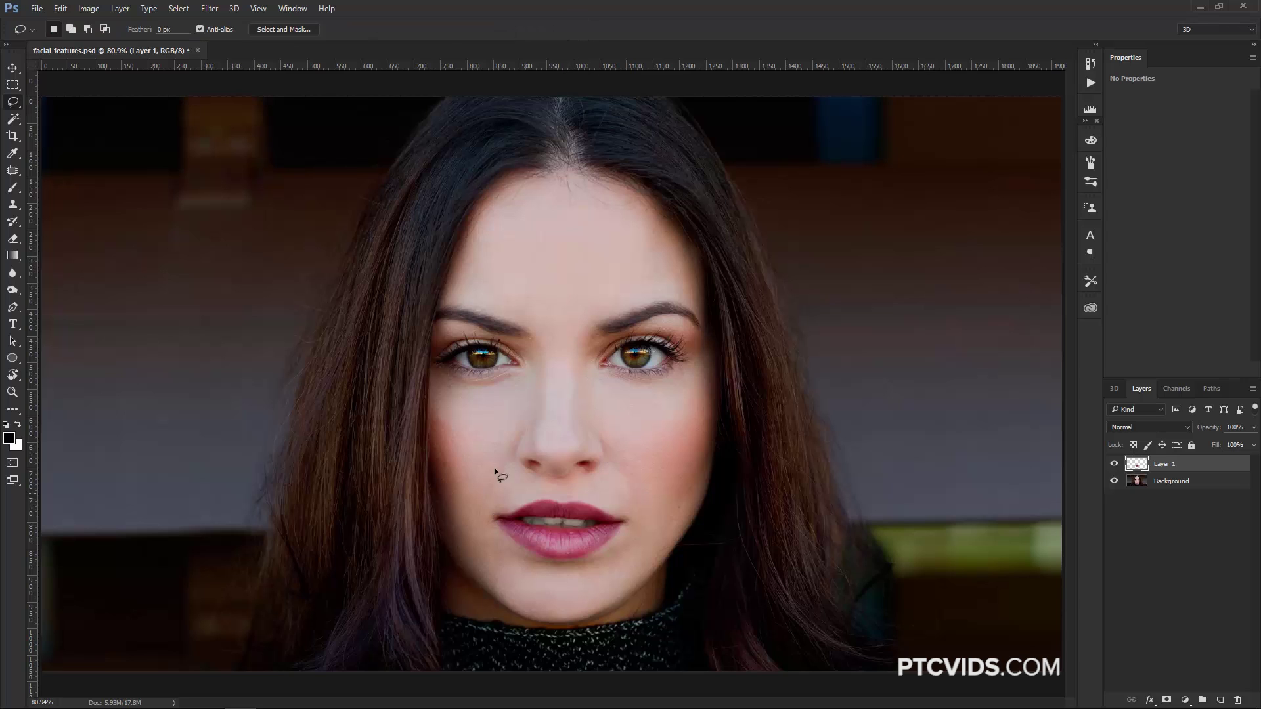
pyautogui.click(1114, 463)
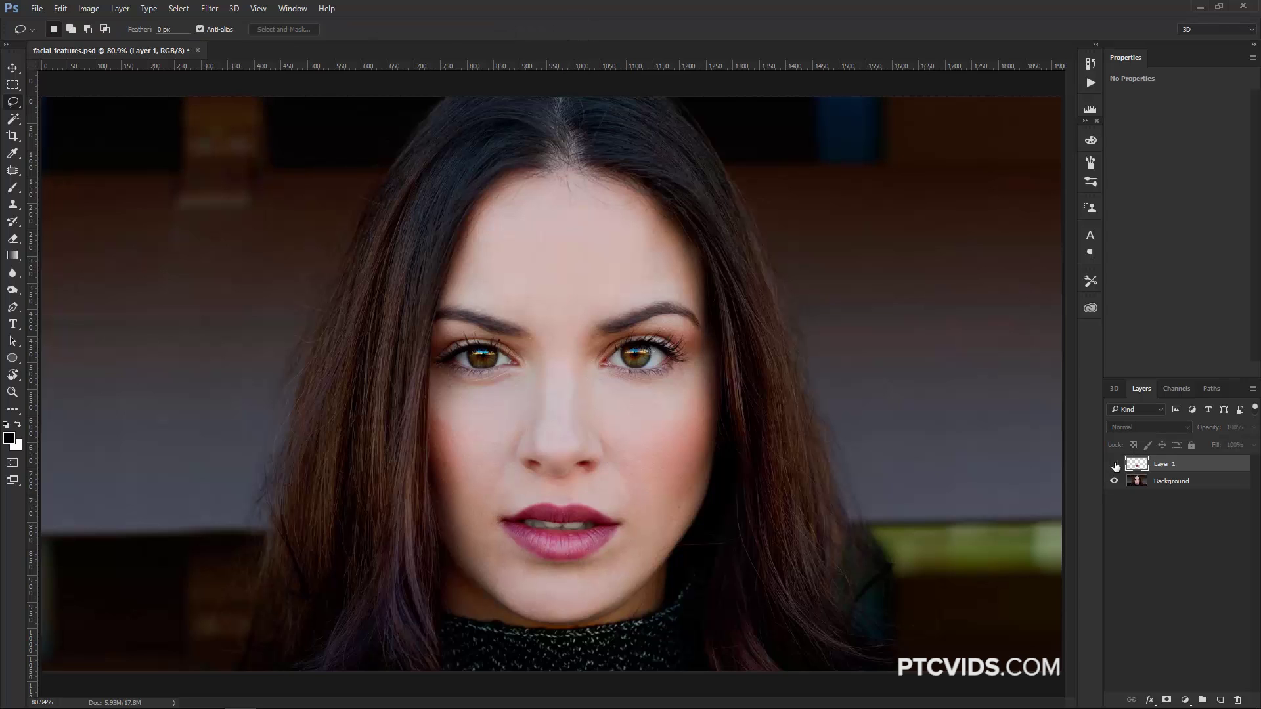
pyautogui.click(1115, 465)
pyautogui.click(1114, 464)
pyautogui.click(1115, 464)
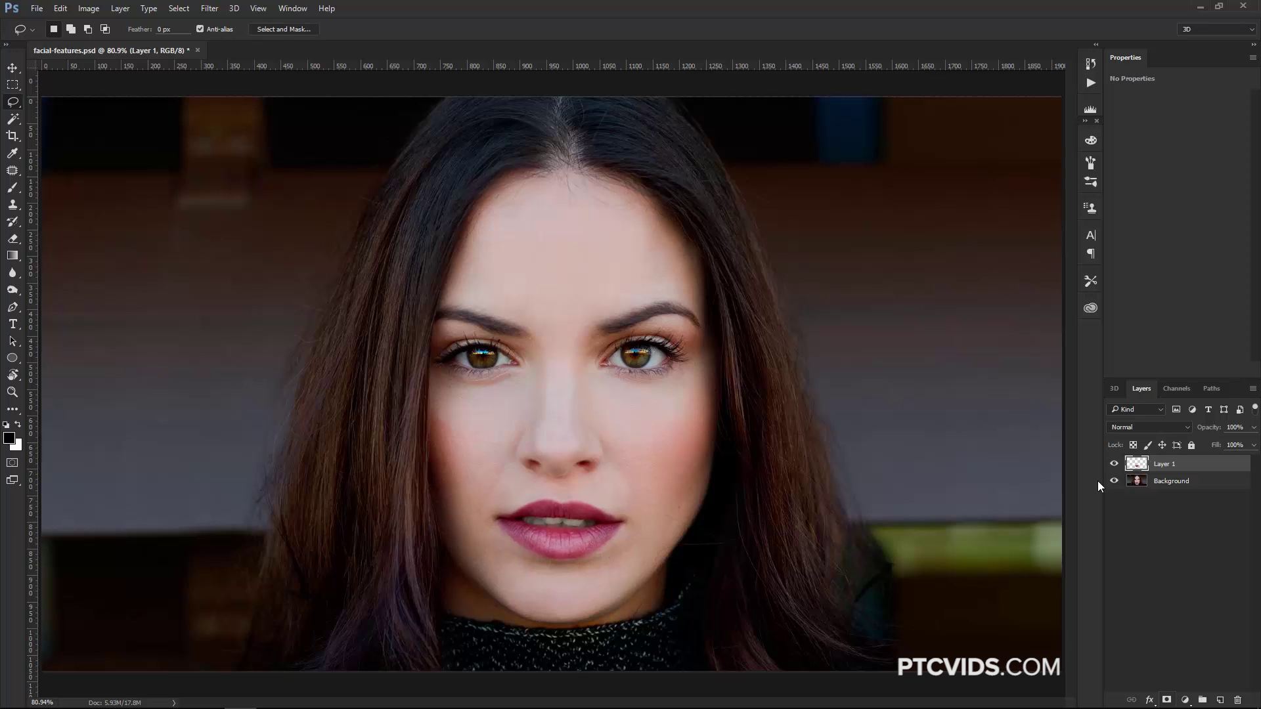
# Add a layer mask to the mouth layer and brush black around the patch's edges to blend it into the face.
pyautogui.click(1167, 700)
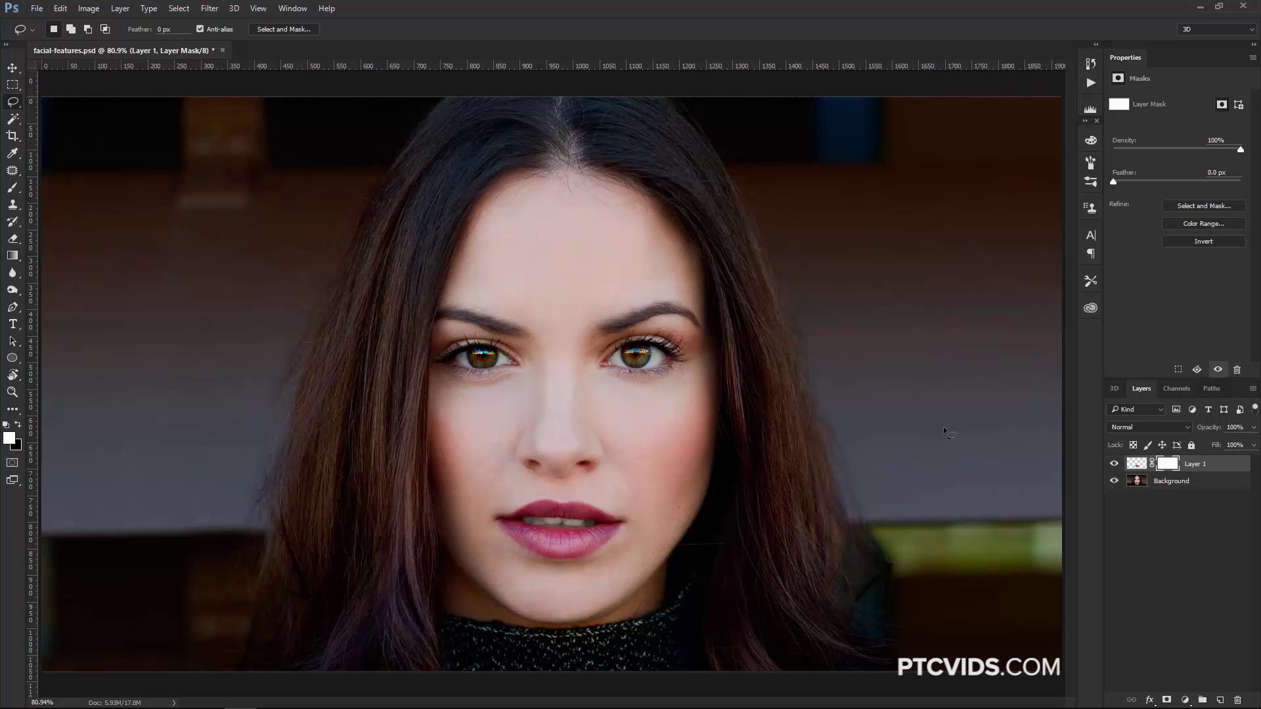
pyautogui.click(11, 189)
pyautogui.press('x')
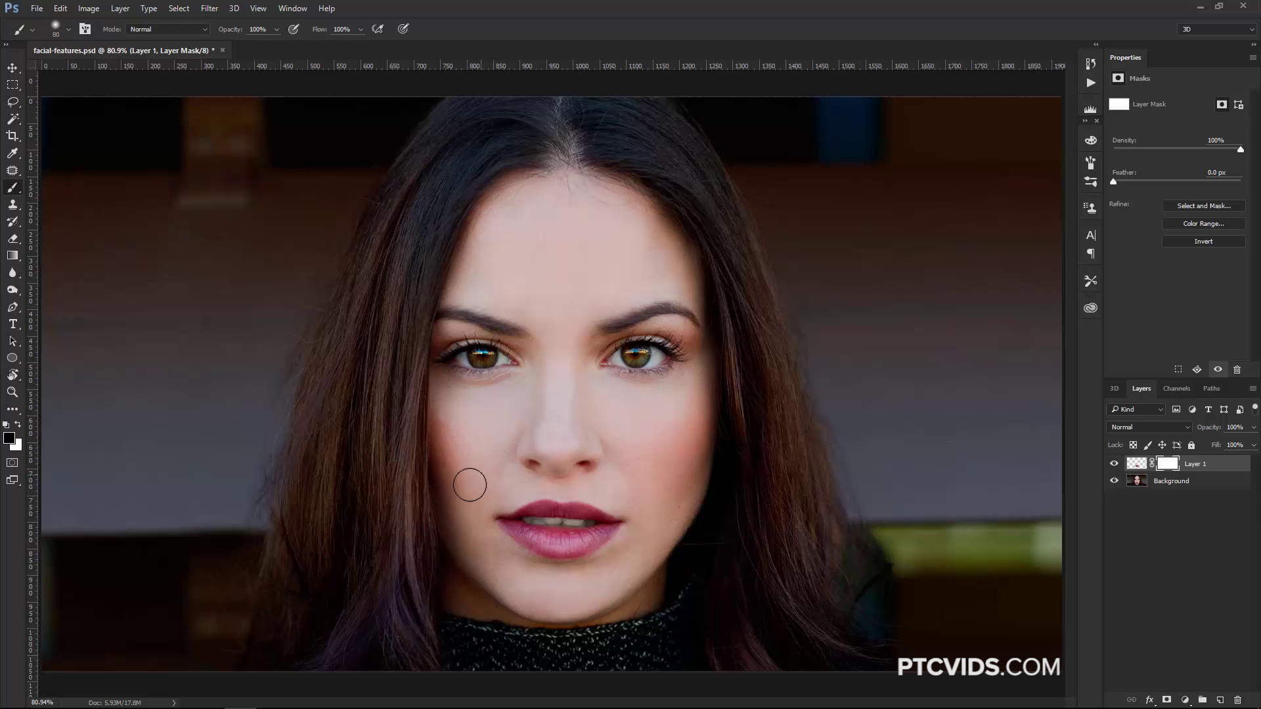
pyautogui.click(644, 599)
pyautogui.click(1115, 482)
pyautogui.click(1115, 482)
pyautogui.click(1115, 481)
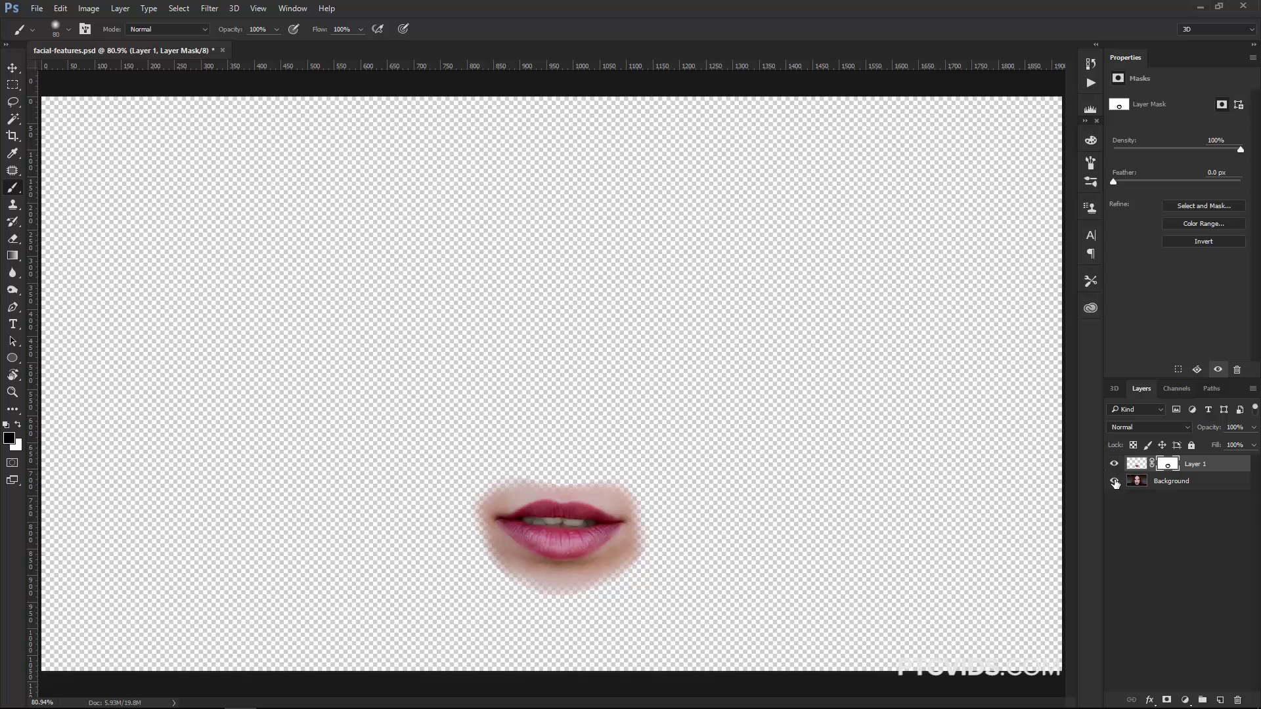
pyautogui.click(1114, 482)
pyautogui.click(1114, 464)
pyautogui.click(1114, 465)
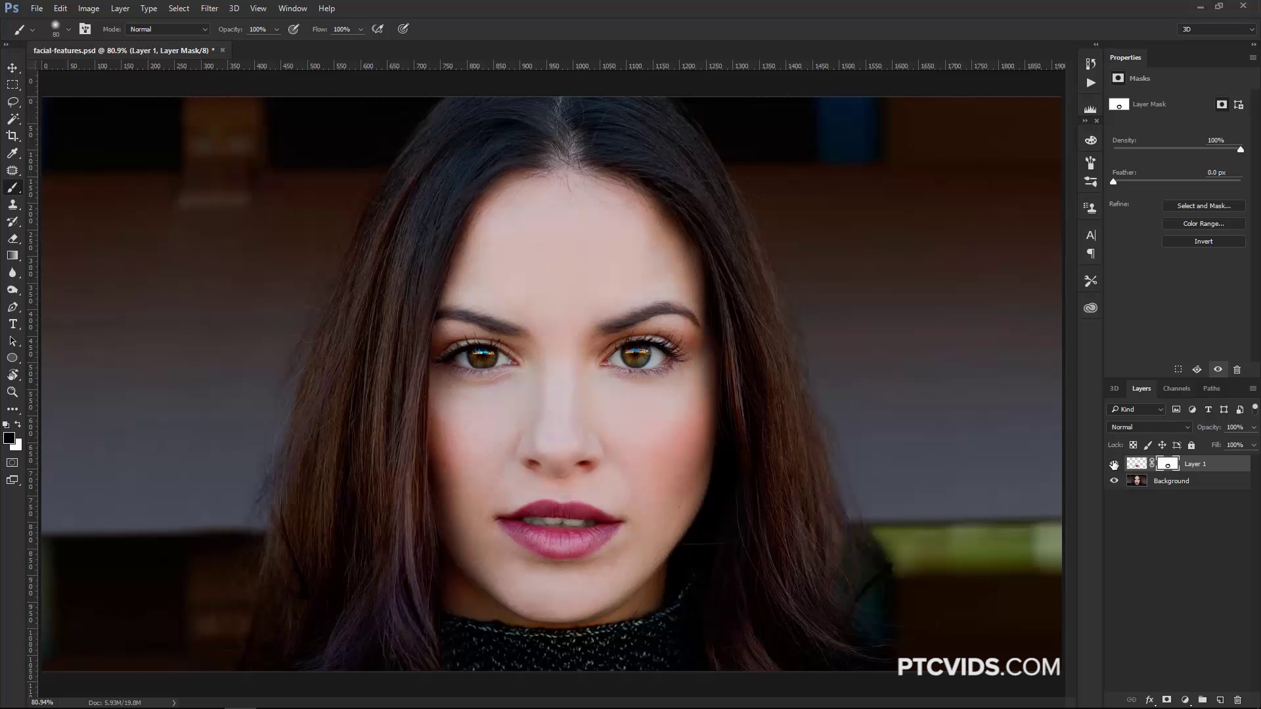
# Remove the mouth layer and copy a Lasso selection around the eye and eyebrow on the image's right side to a new layer.
pyautogui.hotkey('ctrl', 'e')
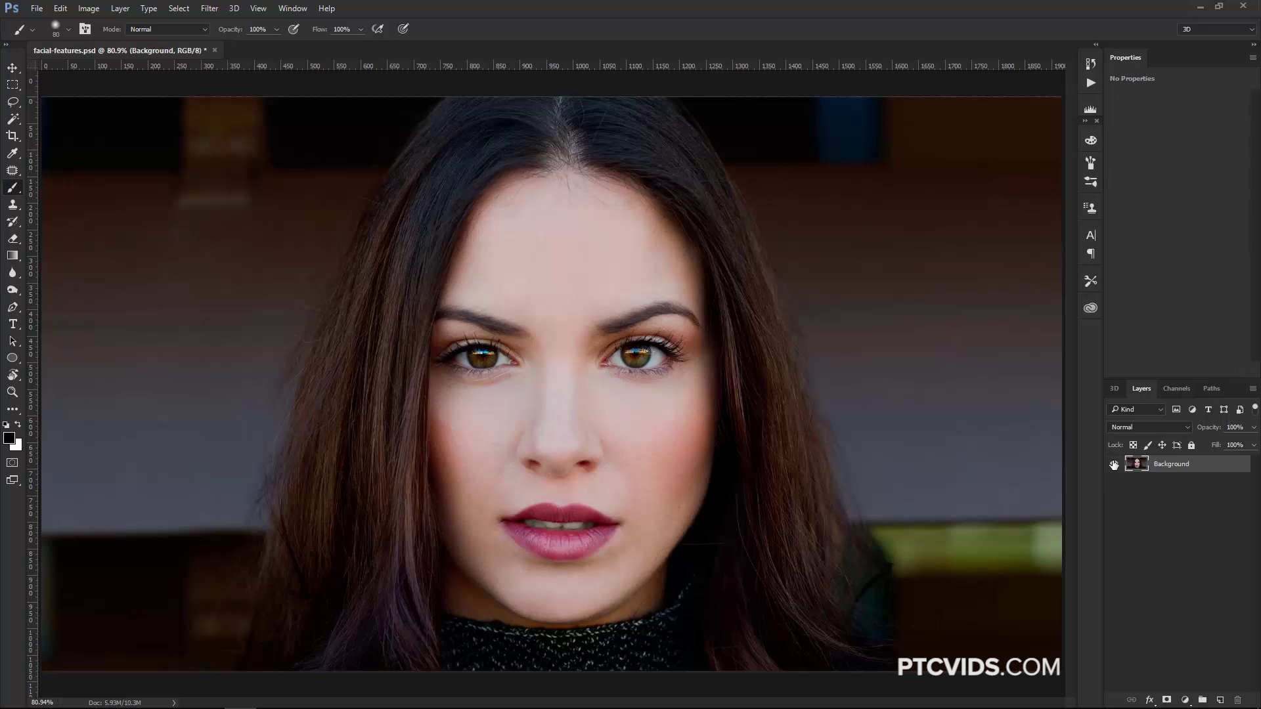
pyautogui.press('l')
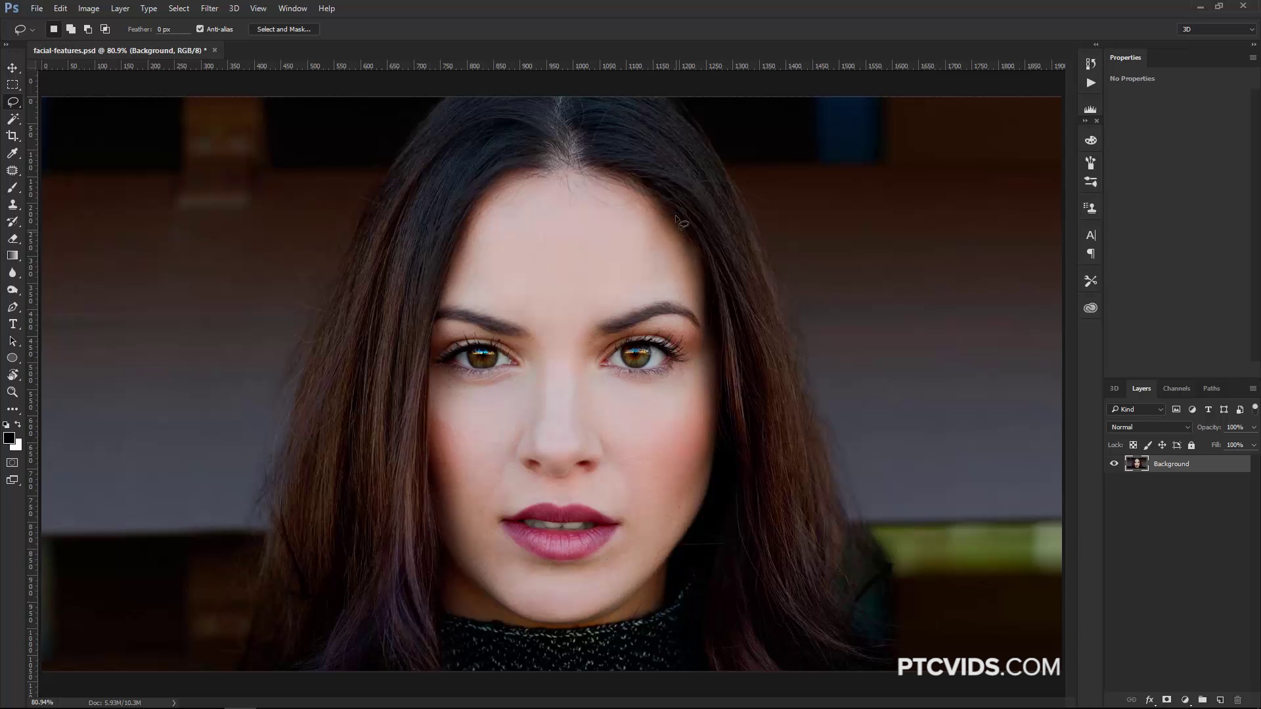
pyautogui.moveTo(633, 288)
pyautogui.mouseDown()
pyautogui.moveTo(577, 324)
pyautogui.moveTo(578, 359)
pyautogui.moveTo(637, 383)
pyautogui.moveTo(692, 370)
pyautogui.moveTo(716, 331)
pyautogui.moveTo(692, 289)
pyautogui.moveTo(615, 289)
pyautogui.moveTo(591, 324)
pyautogui.moveTo(662, 351)
pyautogui.mouseUp()
pyautogui.press('shift')
pyautogui.moveTo(674, 281)
pyautogui.mouseDown()
pyautogui.moveTo(710, 294)
pyautogui.moveTo(722, 339)
pyautogui.moveTo(664, 380)
pyautogui.moveTo(676, 365)
pyautogui.mouseUp()
pyautogui.hotkey('ctrl', 'j')
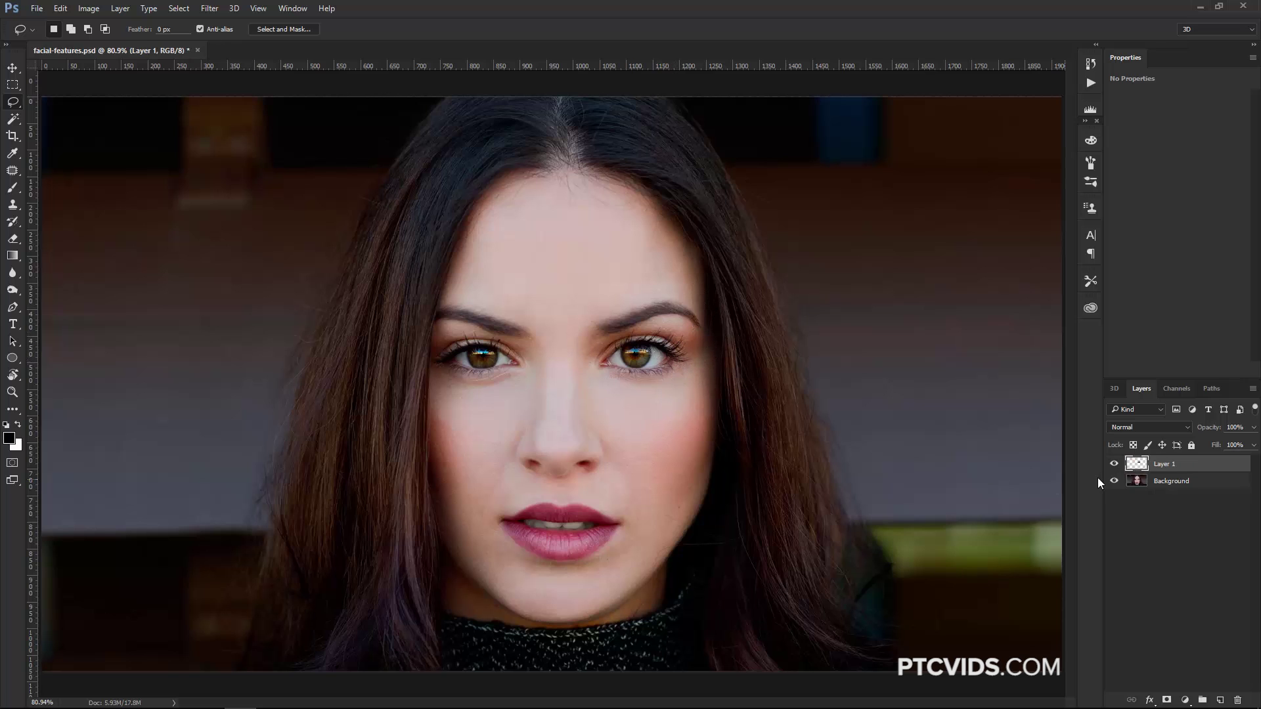
# Convert the eye layer to a Smart Object and add four Puppet Warp pins around the edge of its mesh.
pyautogui.rightClick(1103, 462)
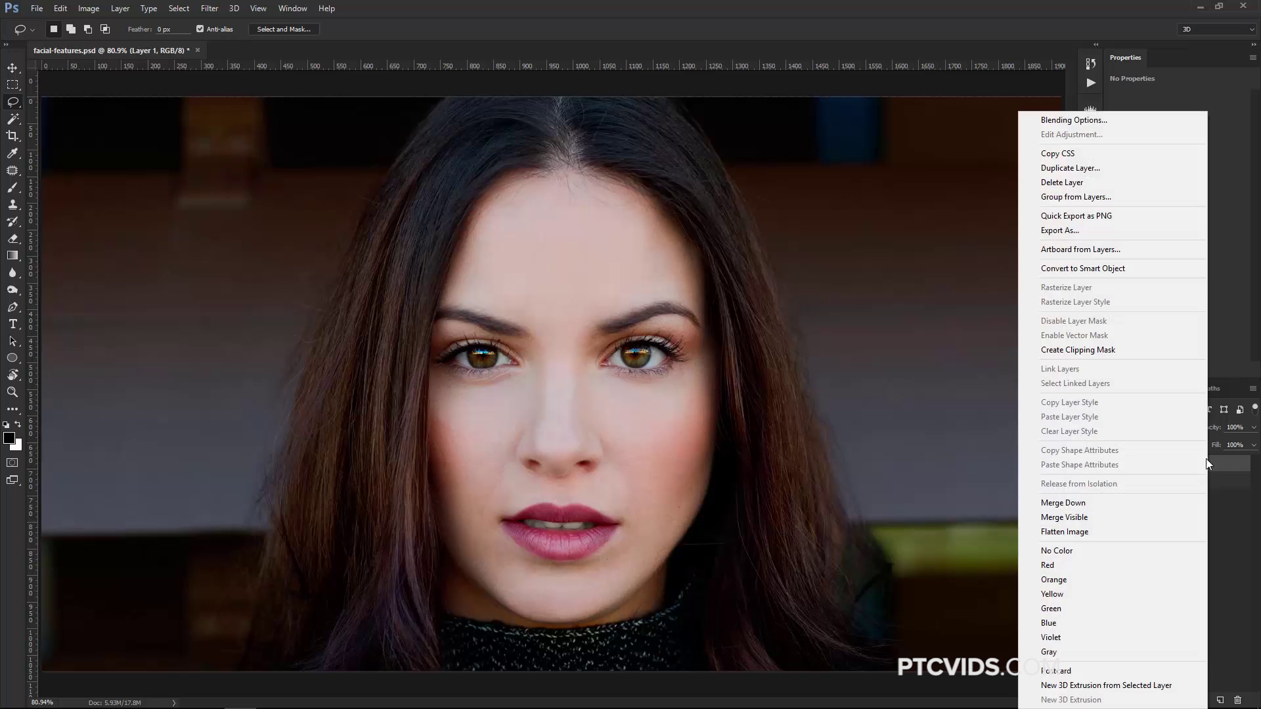
pyautogui.click(1086, 270)
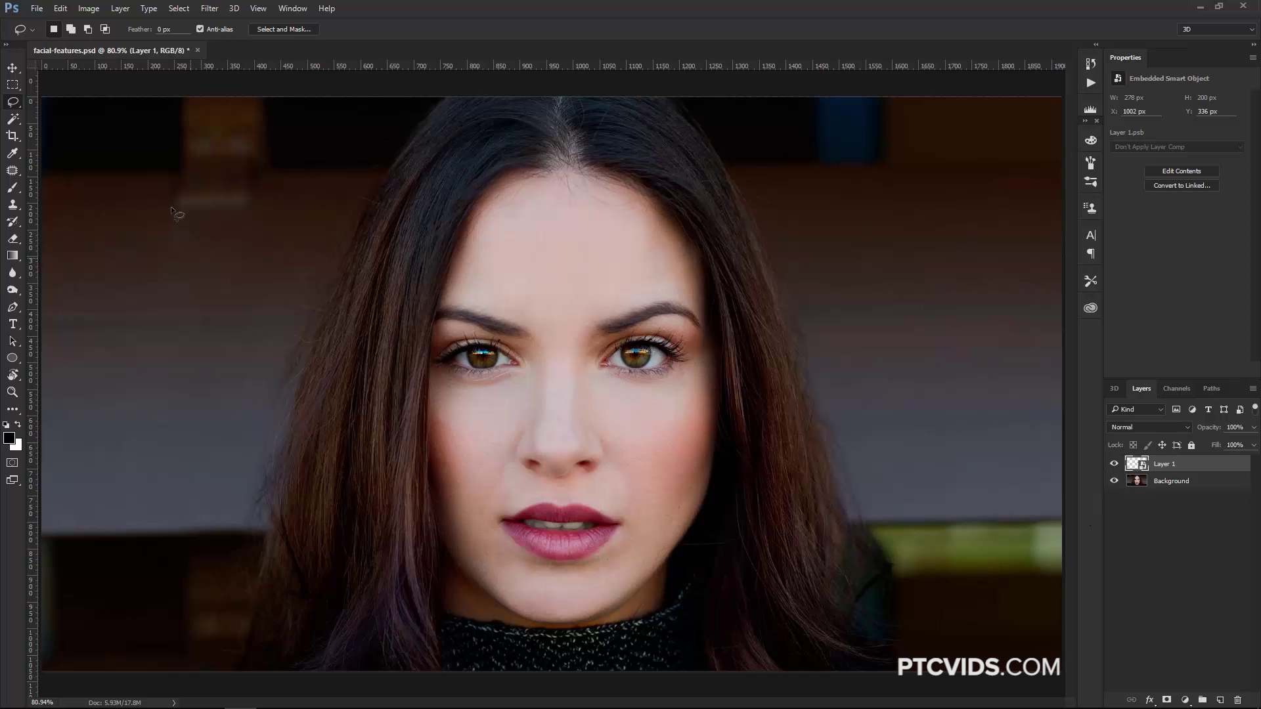
pyautogui.click(59, 8)
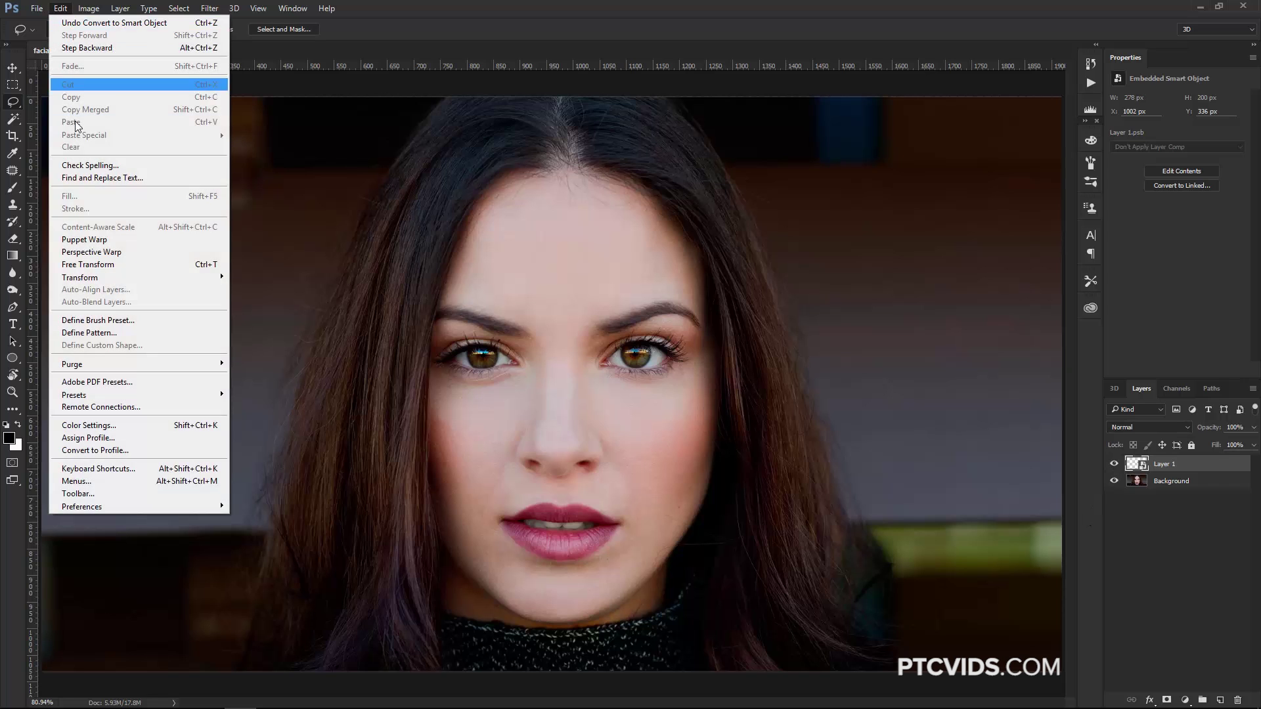
pyautogui.click(99, 240)
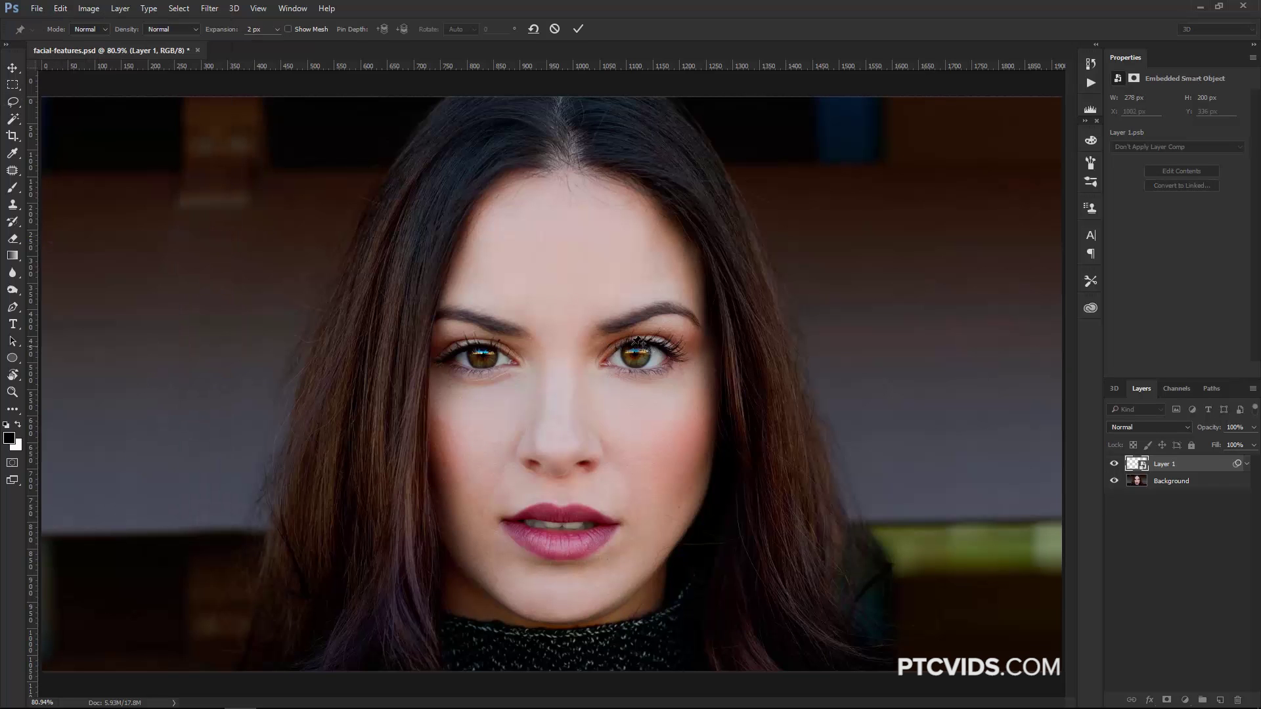
pyautogui.click(289, 29)
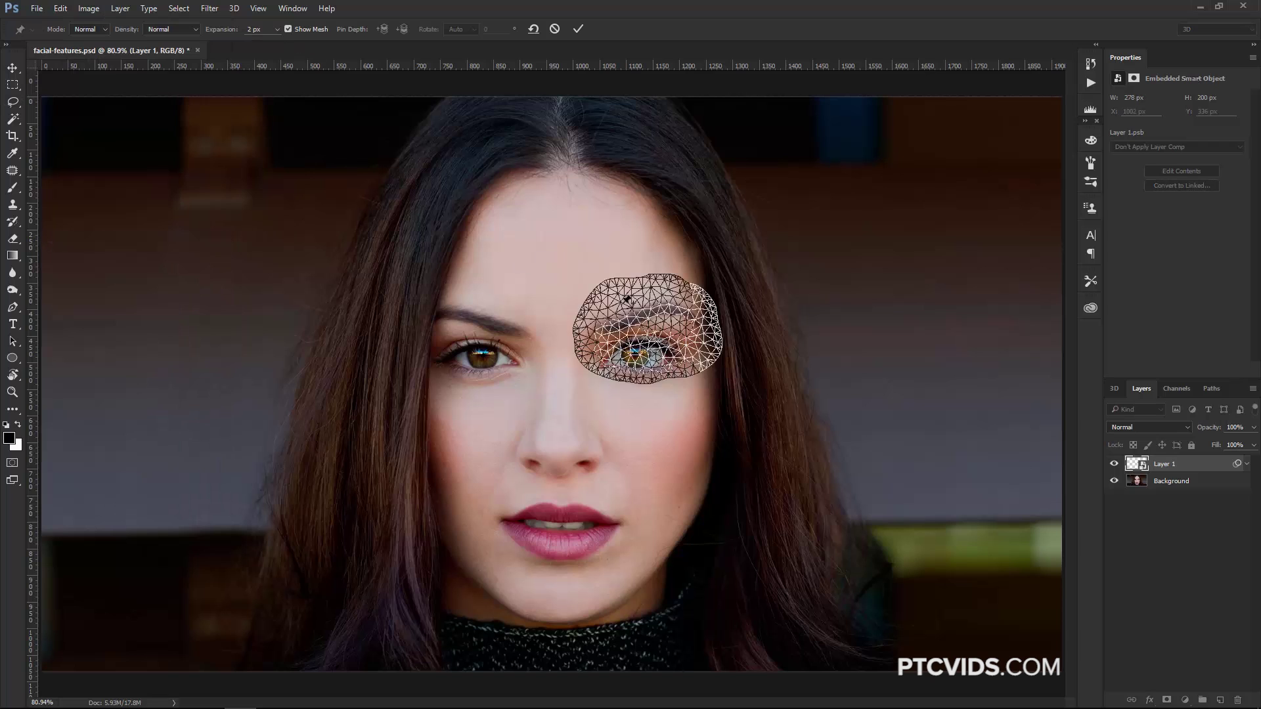
pyautogui.click(578, 346)
pyautogui.click(647, 280)
pyautogui.click(720, 337)
pyautogui.click(661, 378)
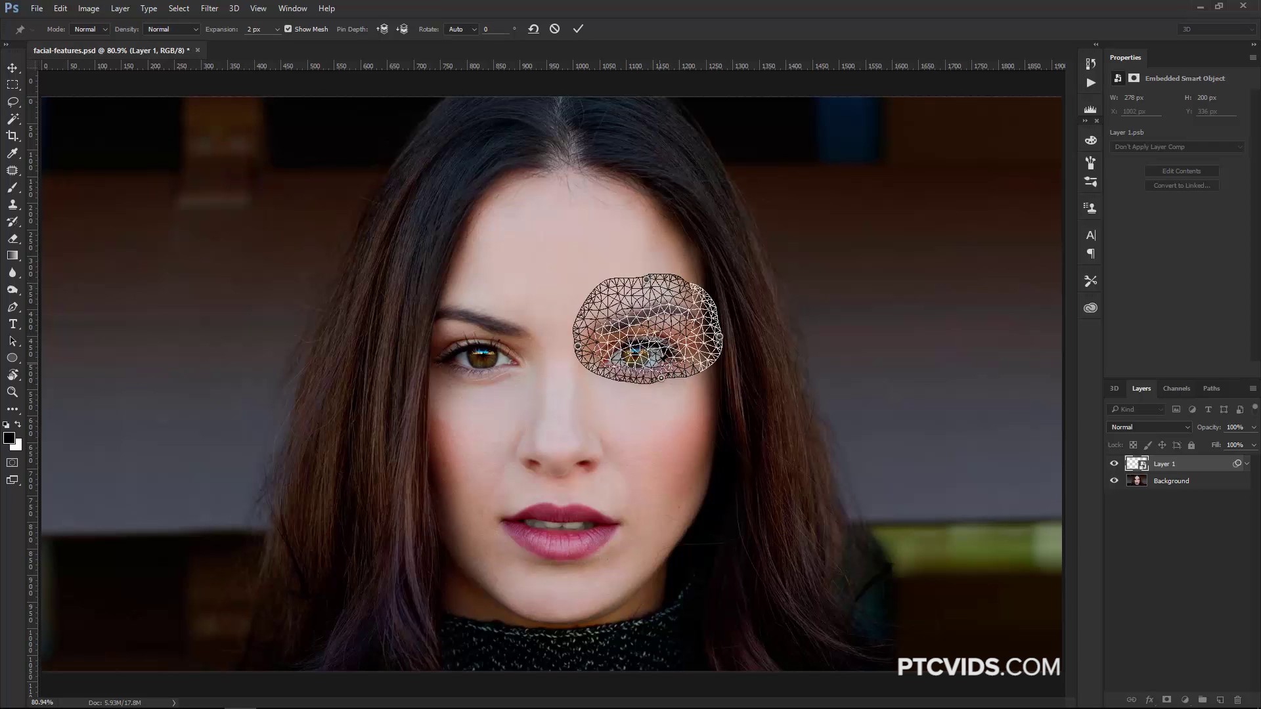
# Hide the mesh, add Puppet Warp pins along the eyebrow, raise its inner end slightly, and apply the warp.
pyautogui.click(288, 29)
pyautogui.click(600, 329)
pyautogui.click(697, 322)
pyautogui.moveTo(645, 318); pyautogui.dragTo(676, 315)
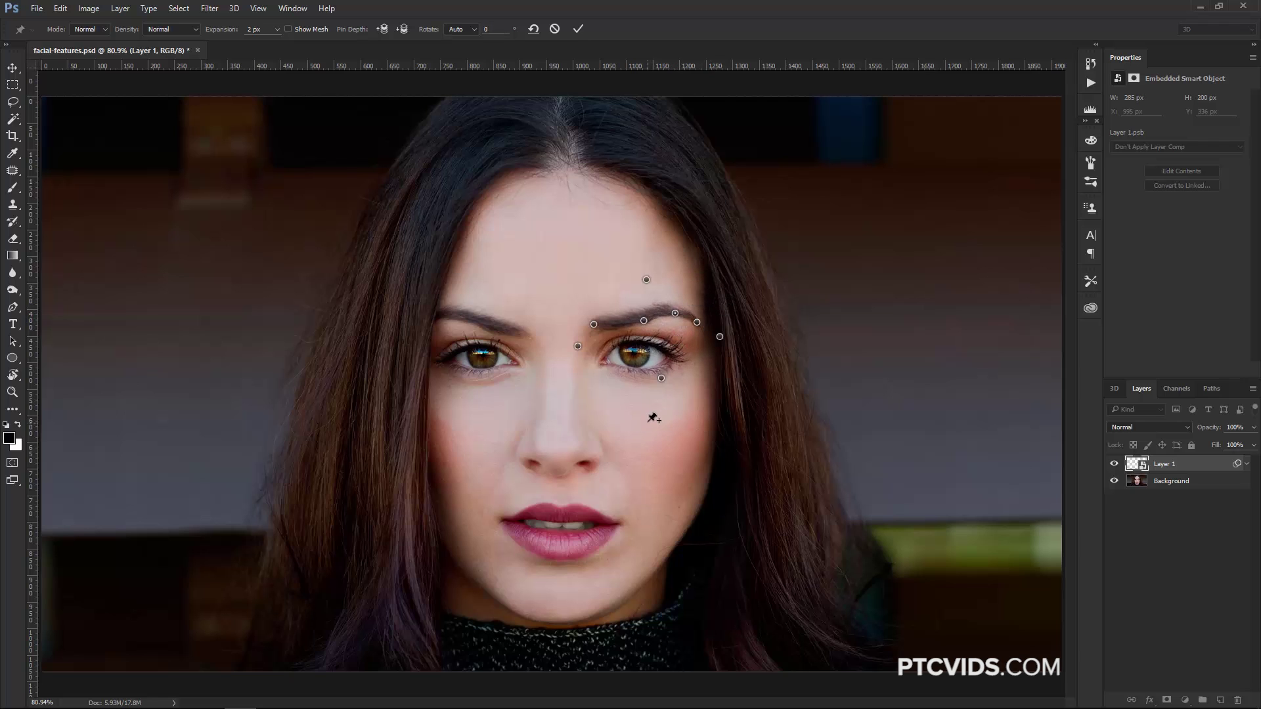
pyautogui.moveTo(594, 324); pyautogui.dragTo(597, 316)
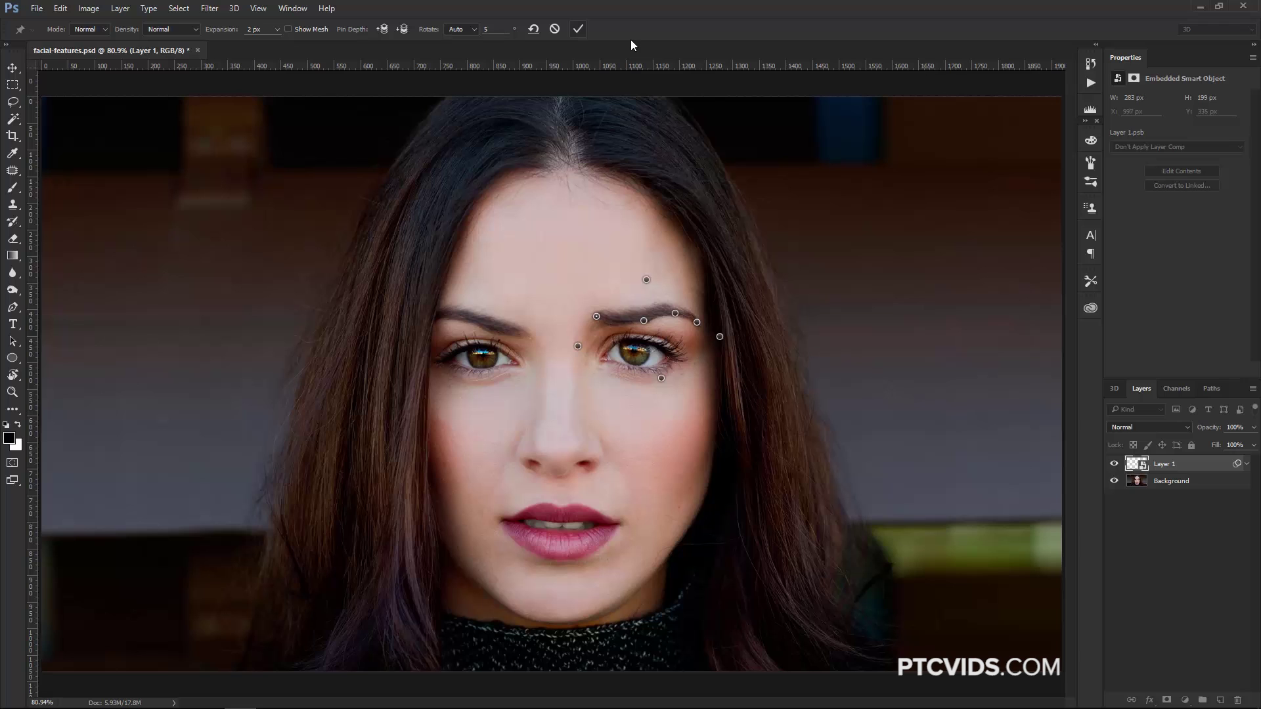
pyautogui.press('Return')
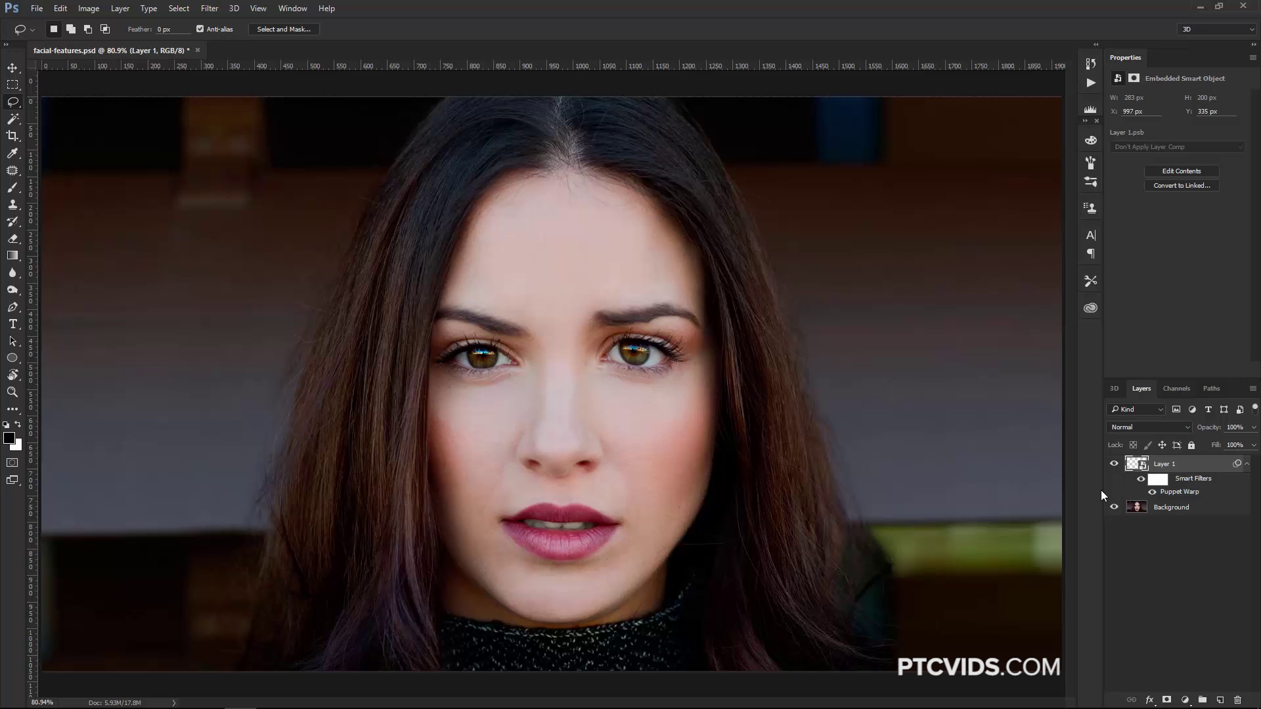
# Add a layer mask to the eye layer and brush black over the eye to restore its original shape.
pyautogui.click(1166, 701)
pyautogui.click(12, 187)
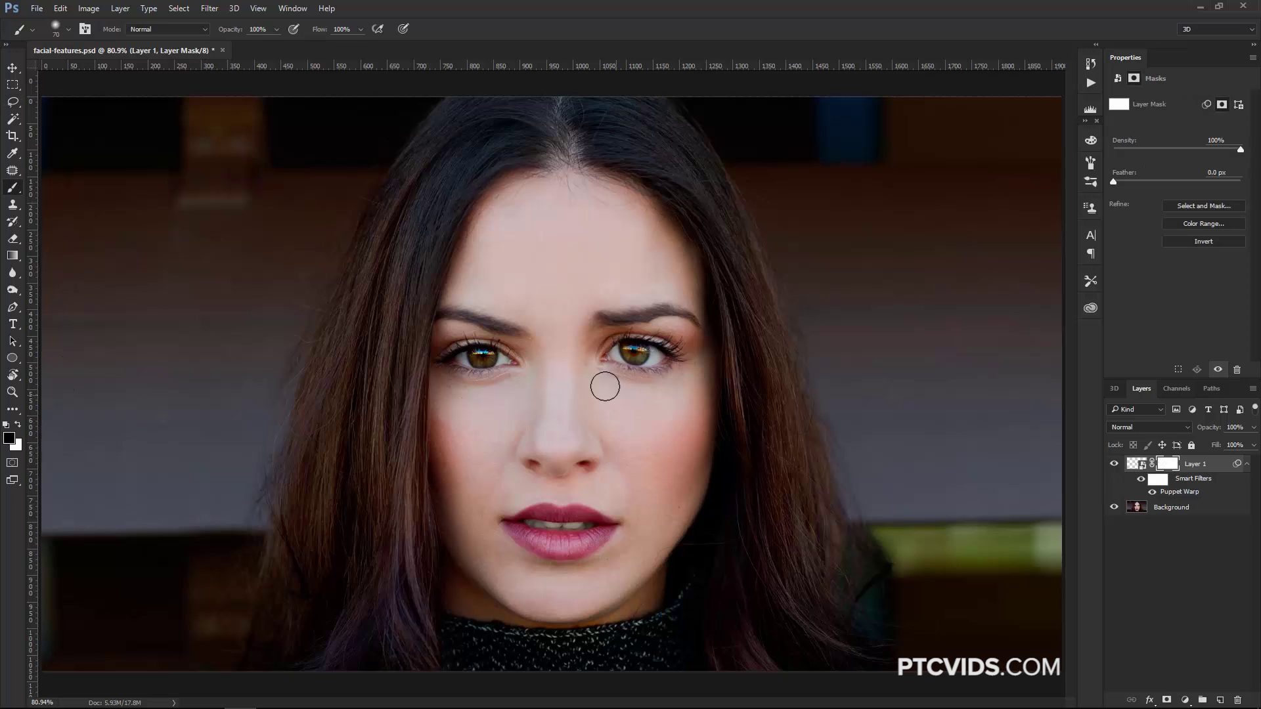
pyautogui.moveTo(669, 353)
pyautogui.mouseDown()
pyautogui.moveTo(611, 357)
pyautogui.moveTo(647, 355)
pyautogui.mouseUp()
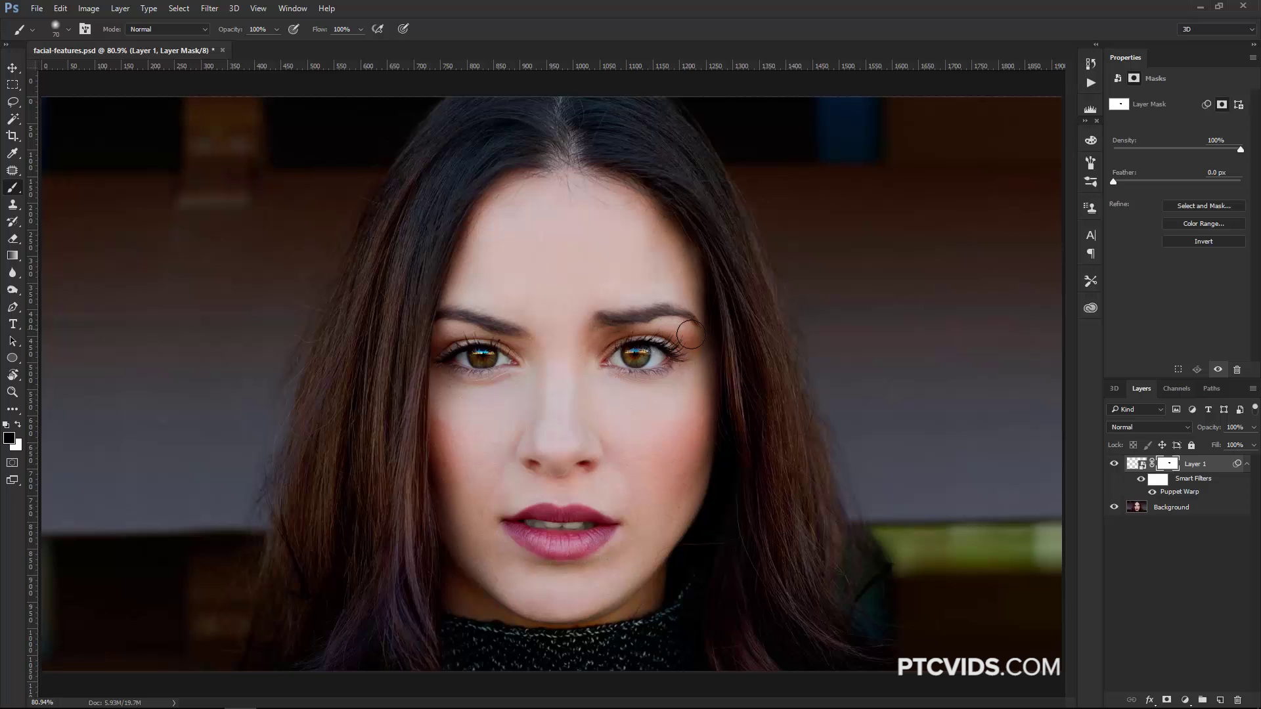
# Reopen the Puppet Warp smart filter, raise the middle eyebrow pins slightly, and delete the four pins around the patch's edge.
pyautogui.doubleClick(1180, 491)
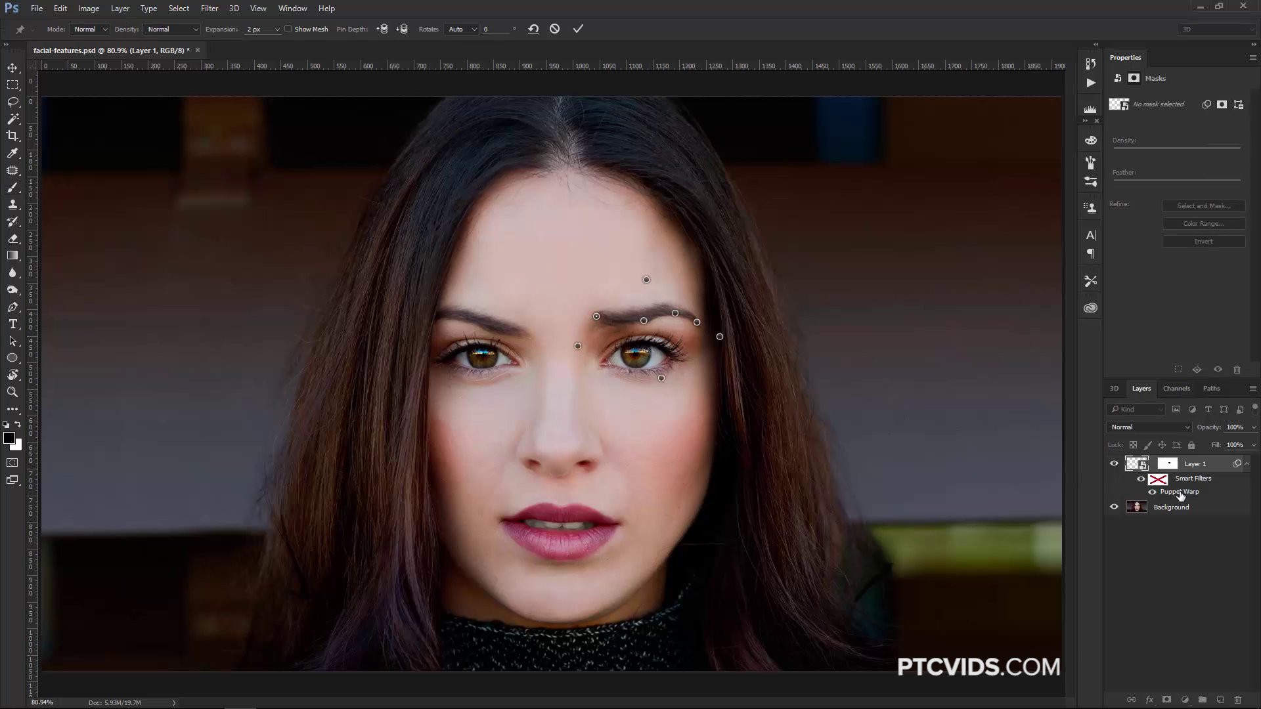
pyautogui.moveTo(646, 322); pyautogui.dragTo(678, 310)
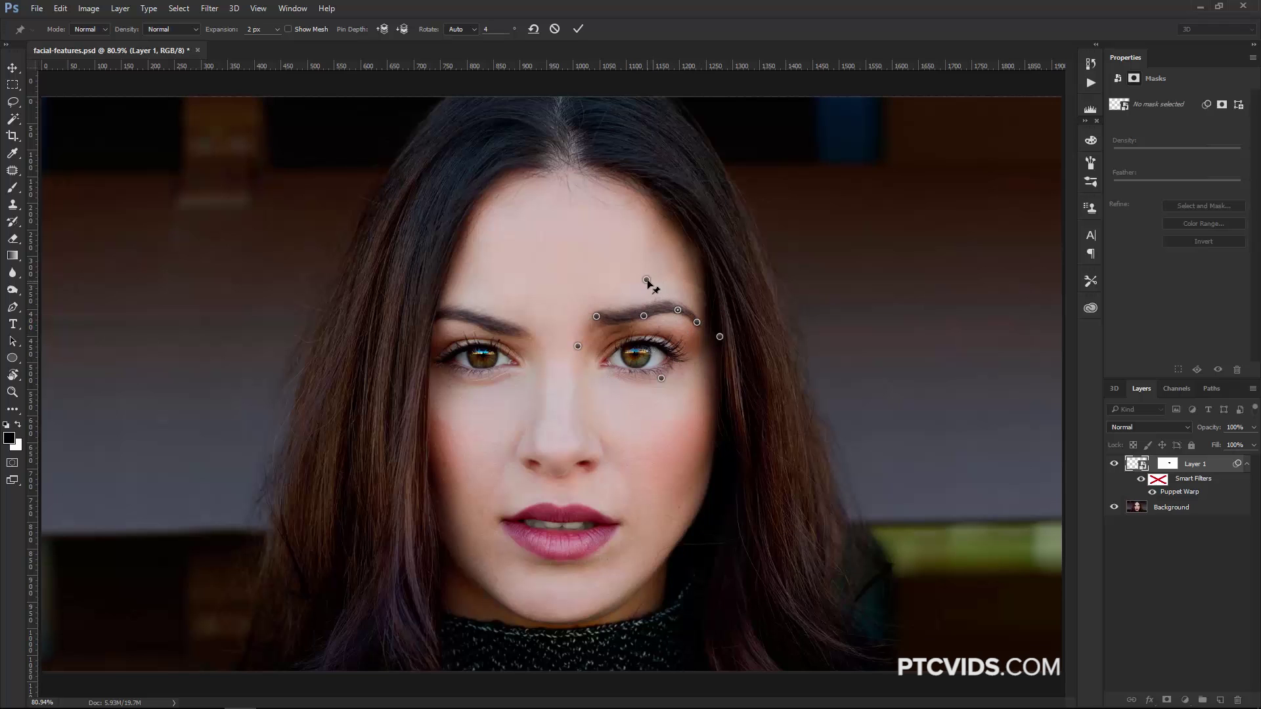
pyautogui.rightClick(646, 281)
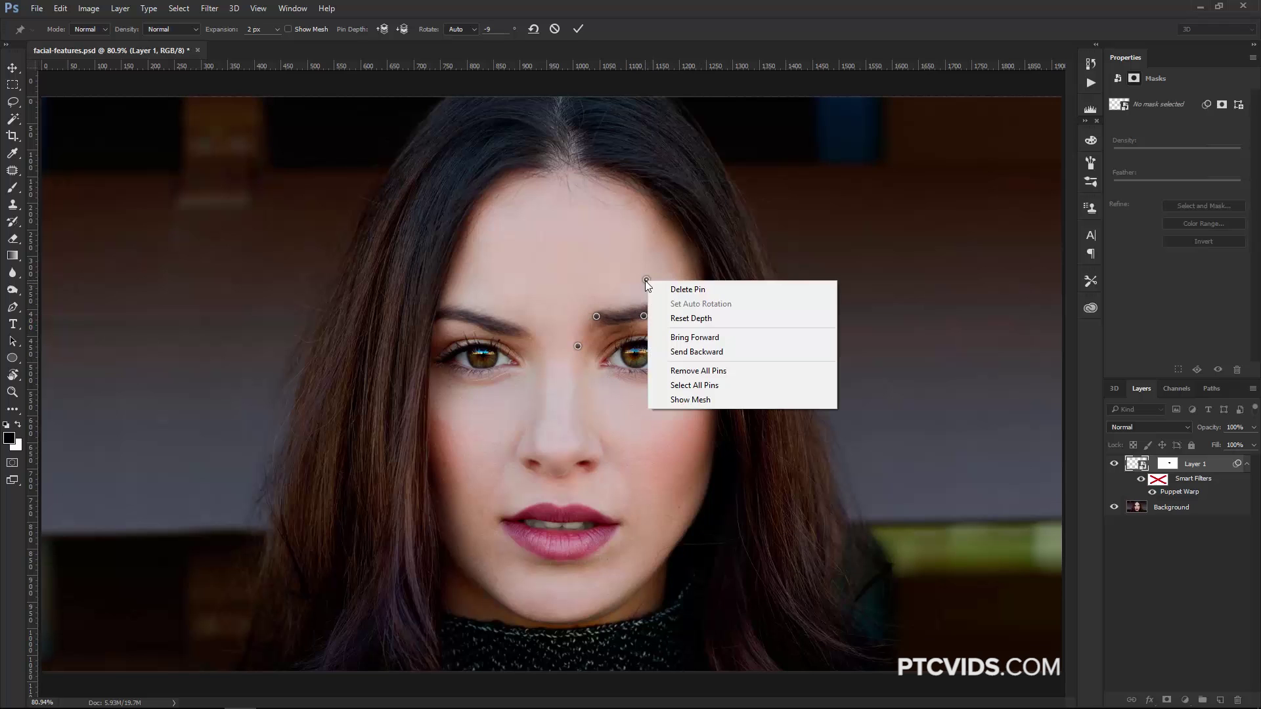
pyautogui.click(680, 296)
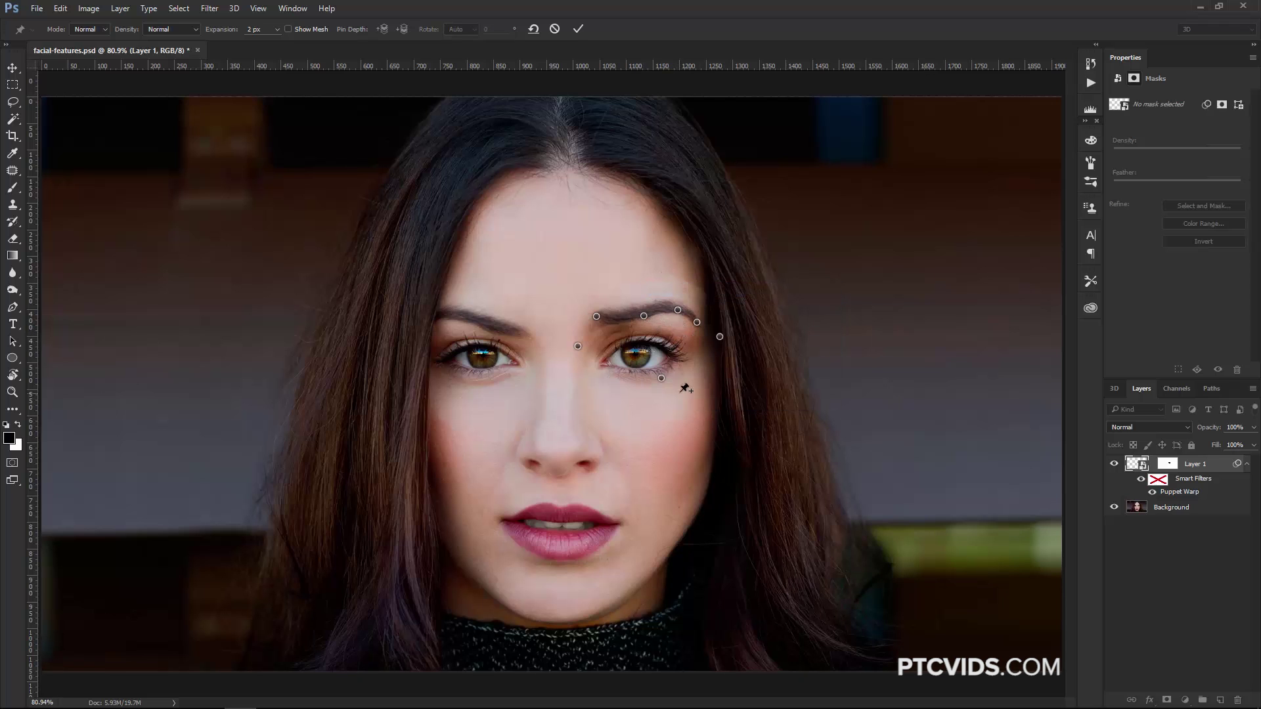
pyautogui.rightClick(661, 378)
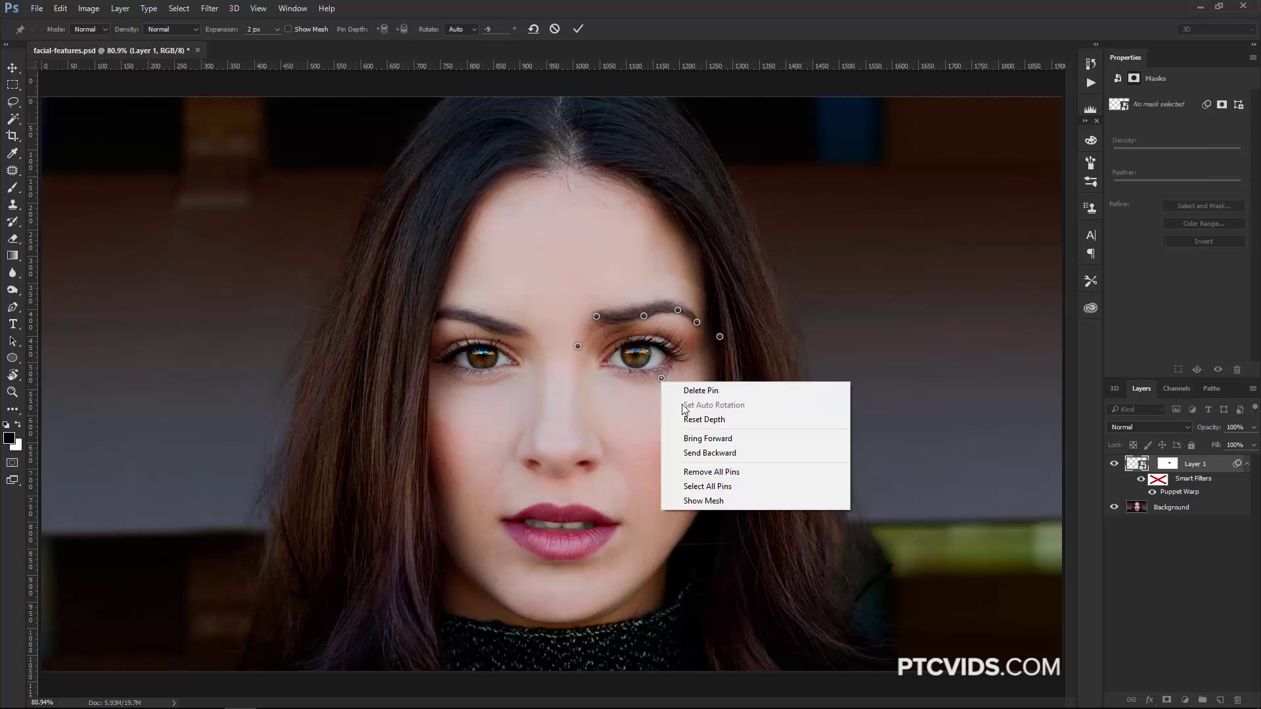
pyautogui.click(689, 396)
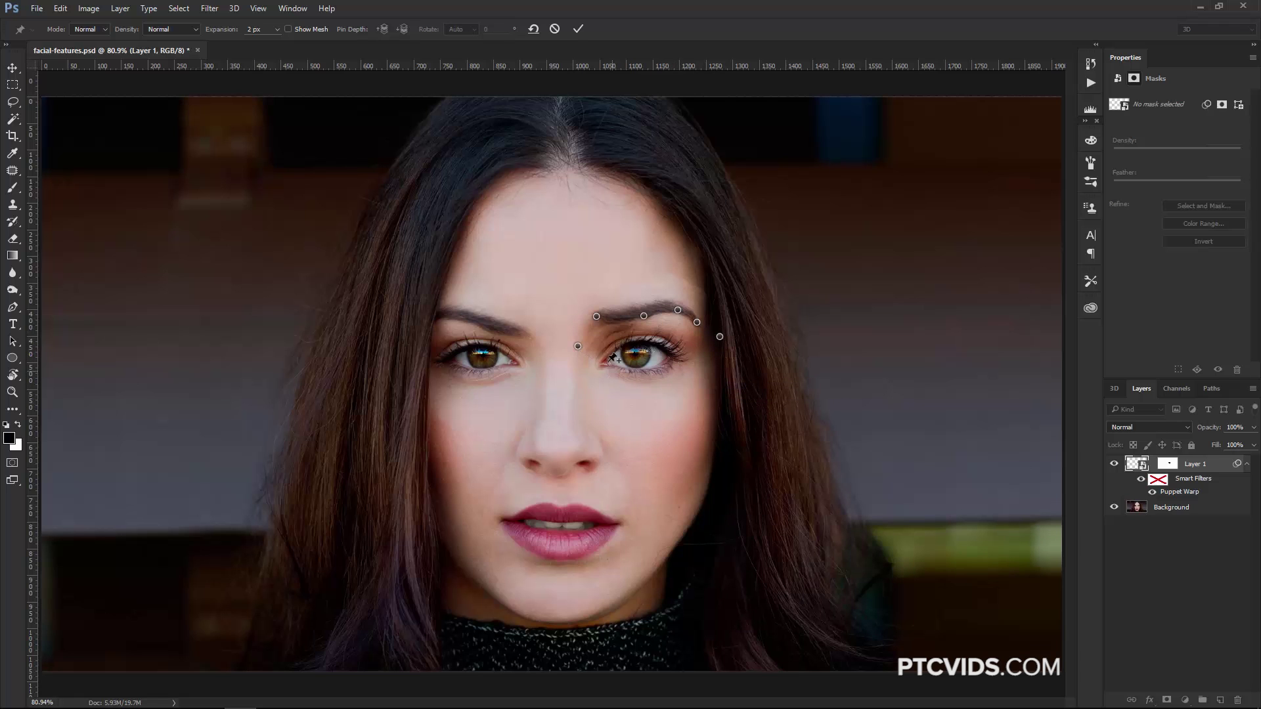
pyautogui.rightClick(579, 345)
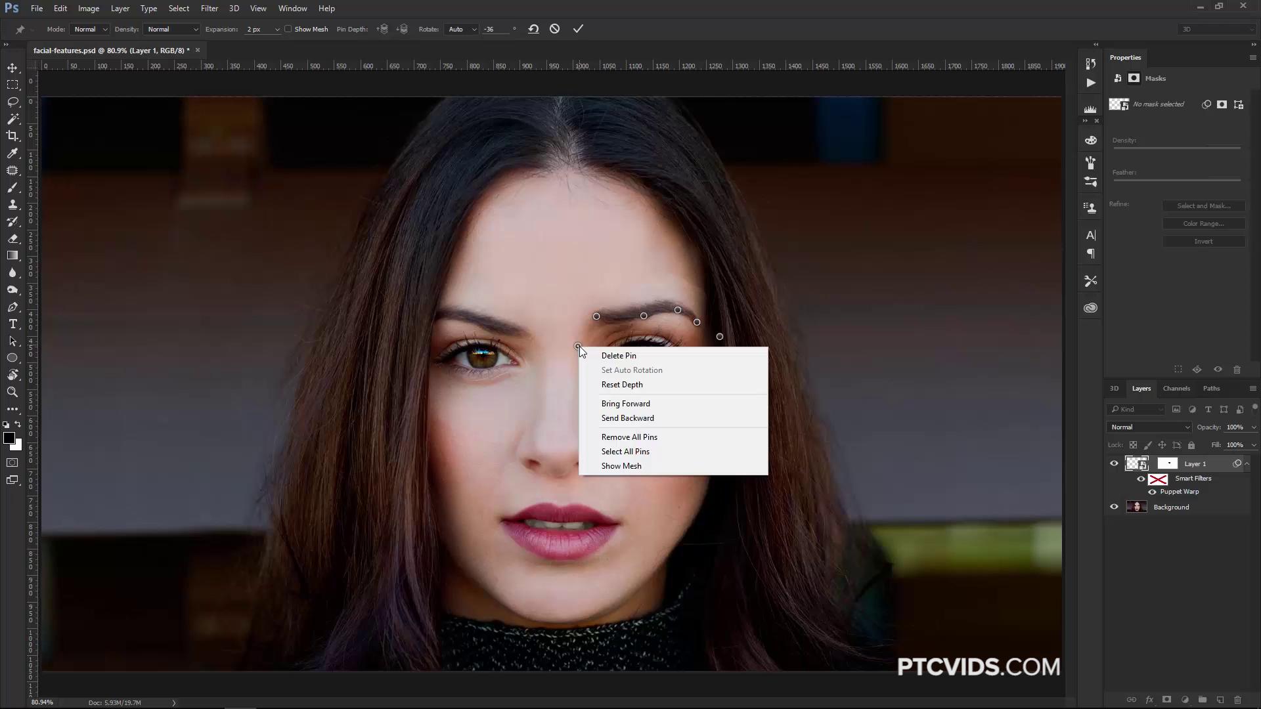
pyautogui.click(616, 355)
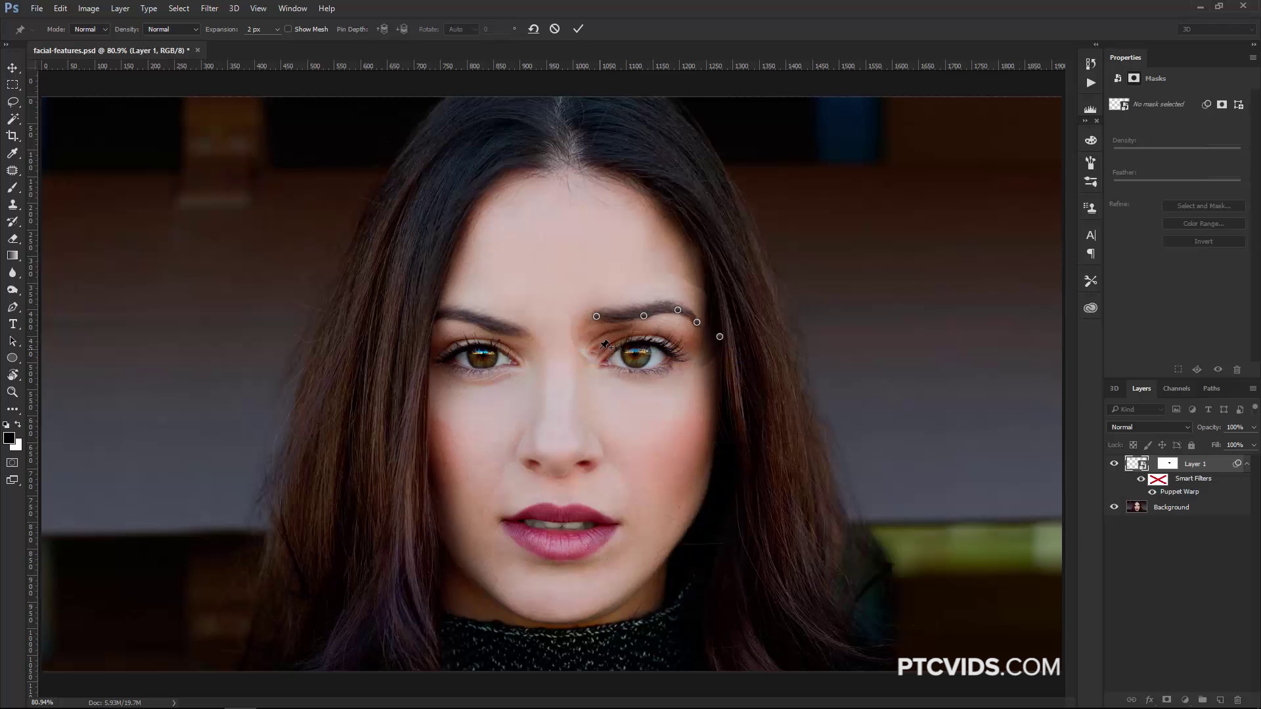
pyautogui.click(720, 337)
pyautogui.rightClick(720, 337)
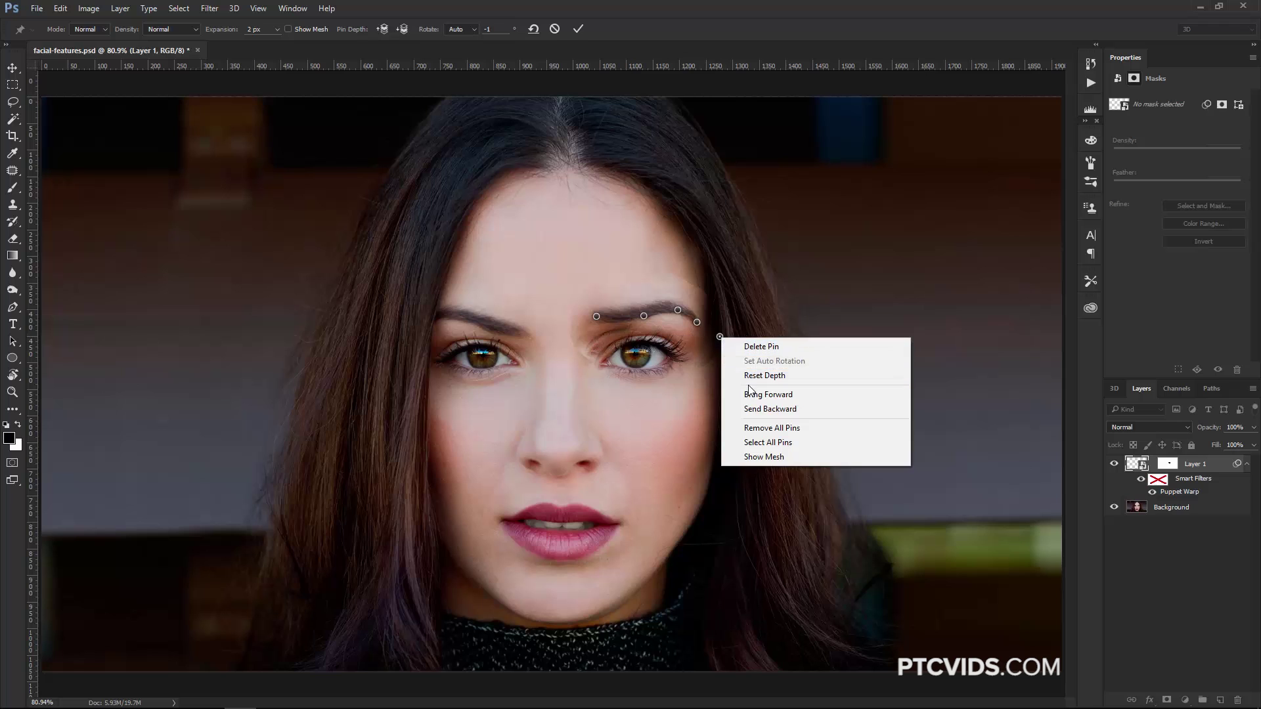
pyautogui.click(749, 343)
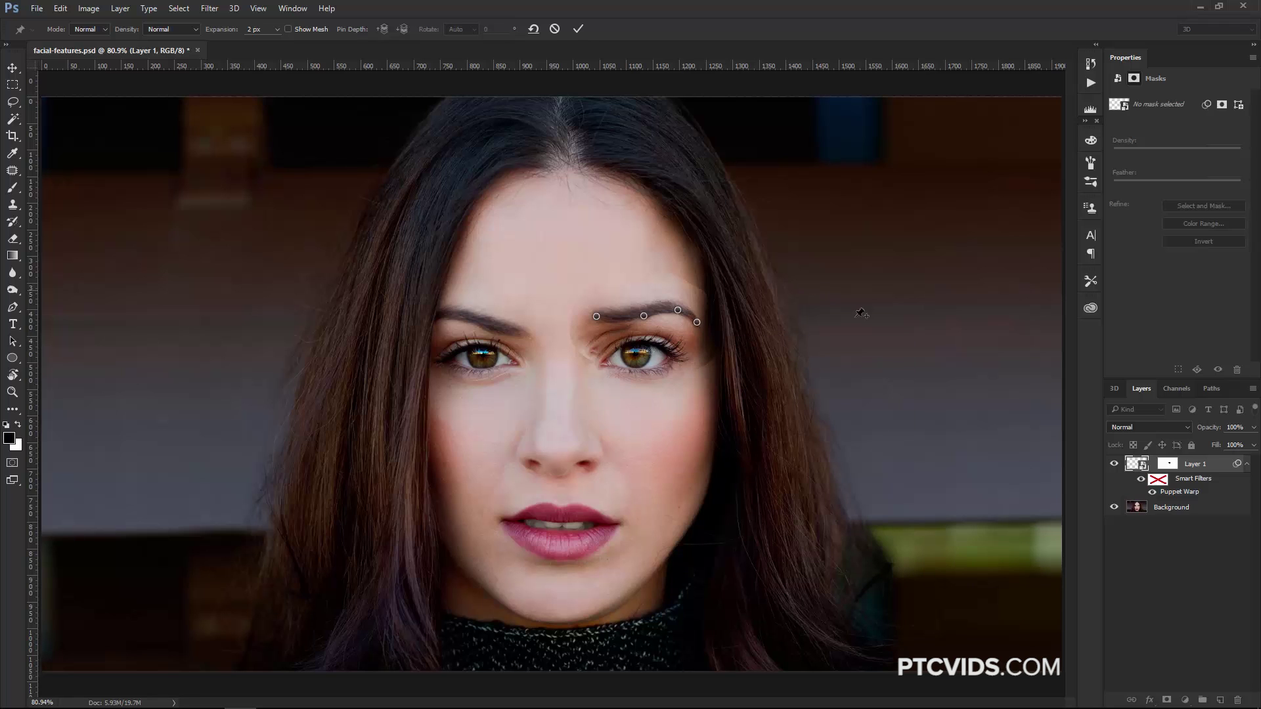
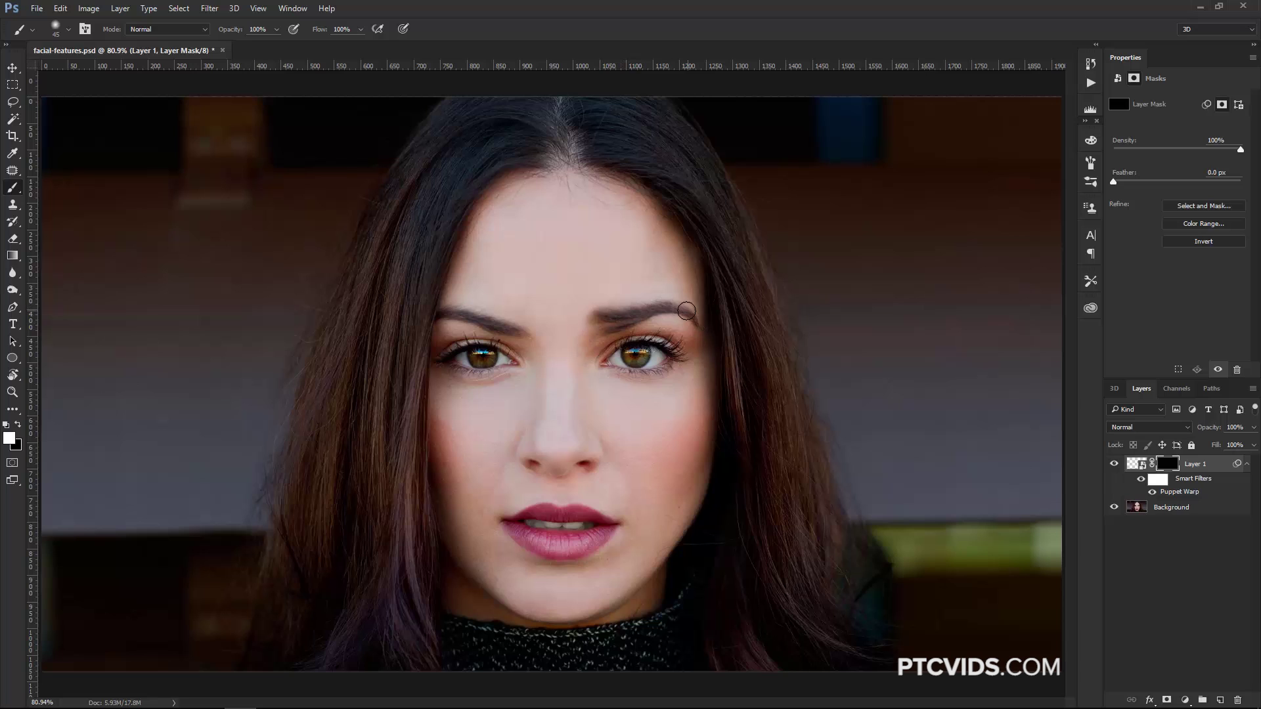
# Brush white over the eyebrow on the black layer mask to reveal the warped brow, and hide Layer 1.
pyautogui.moveTo(686, 311); pyautogui.dragTo(620, 323)
pyautogui.click(1114, 464)
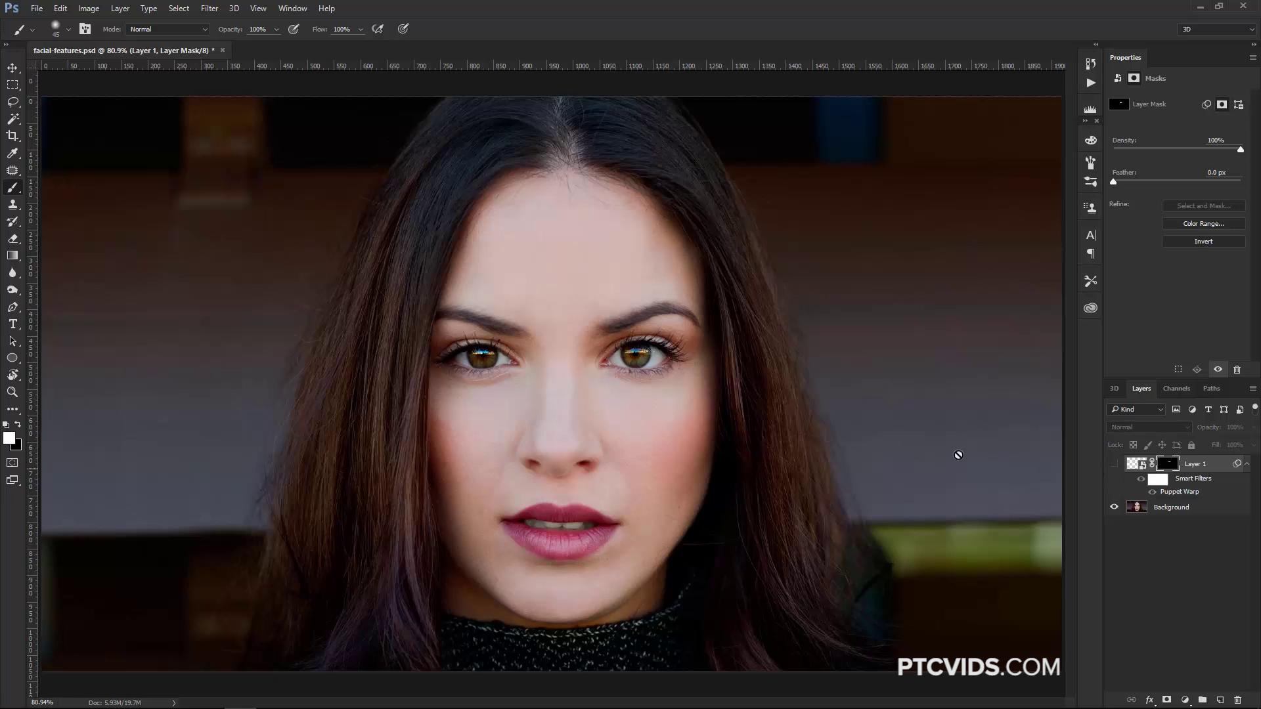
# Duplicate the Background layer and draw a Lasso selection around the eyebrow on the image's right side.
pyautogui.click(1138, 508)
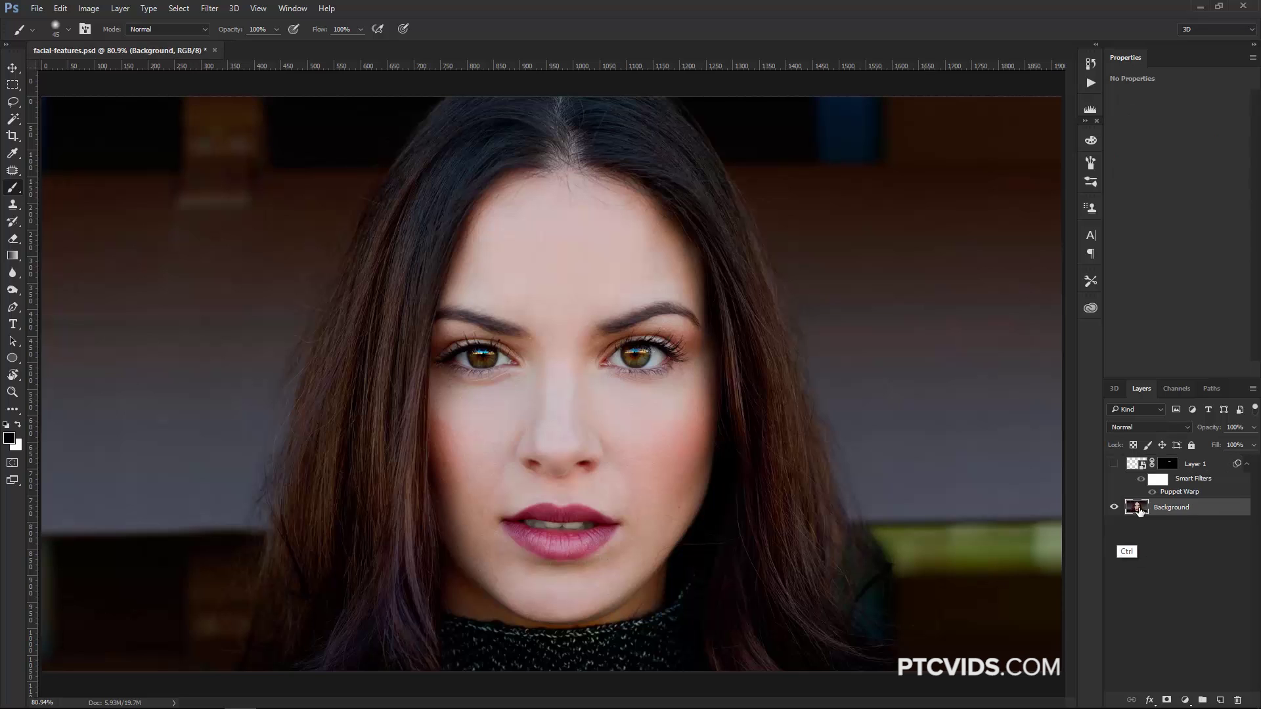
pyautogui.hotkey('ctrl', 'j')
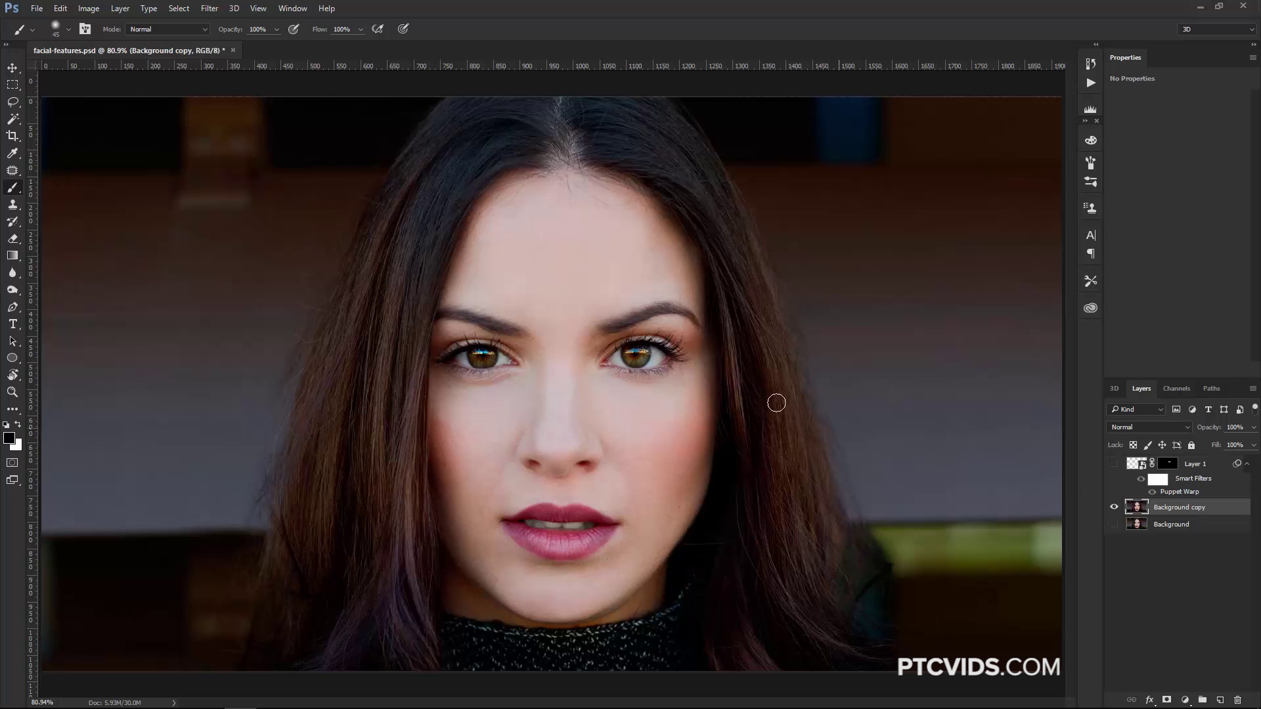
pyautogui.press('l')
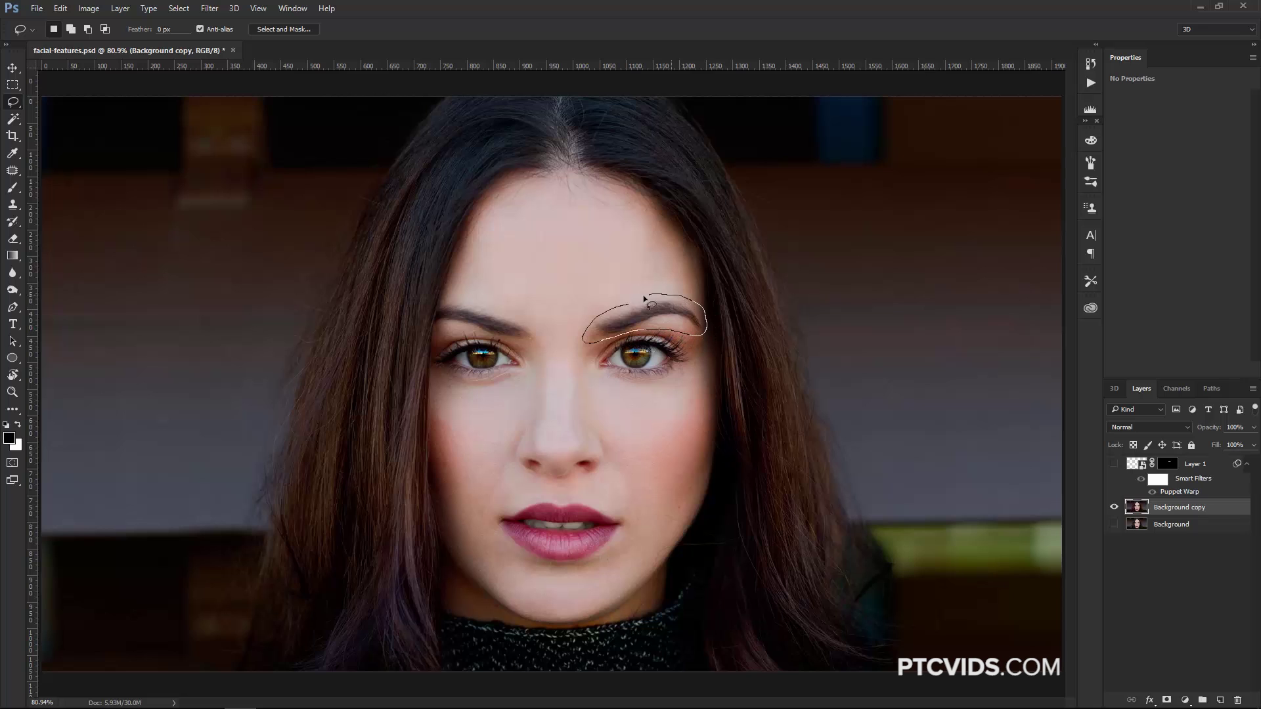
pyautogui.moveTo(644, 299); pyautogui.dragTo(648, 297)
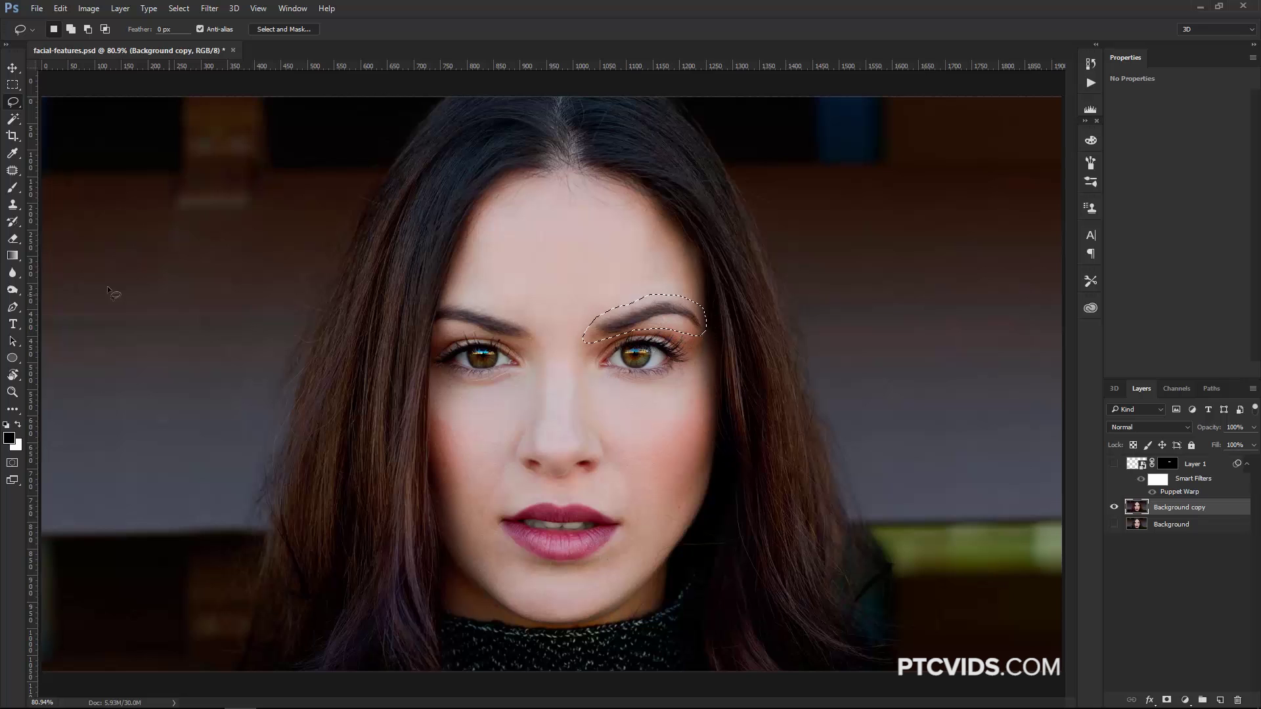
# Replace the selected eyebrow with clean forehead skin using the Patch tool, and clear the selection.
pyautogui.click(12, 171)
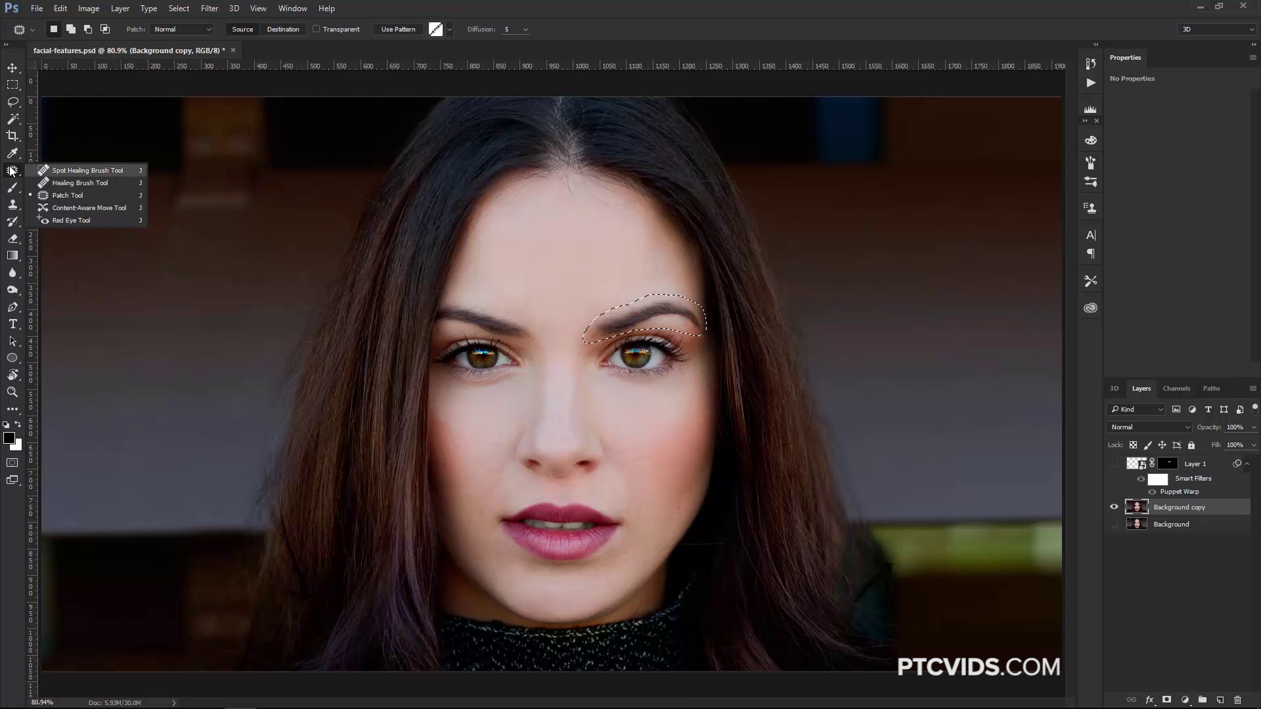
pyautogui.click(68, 195)
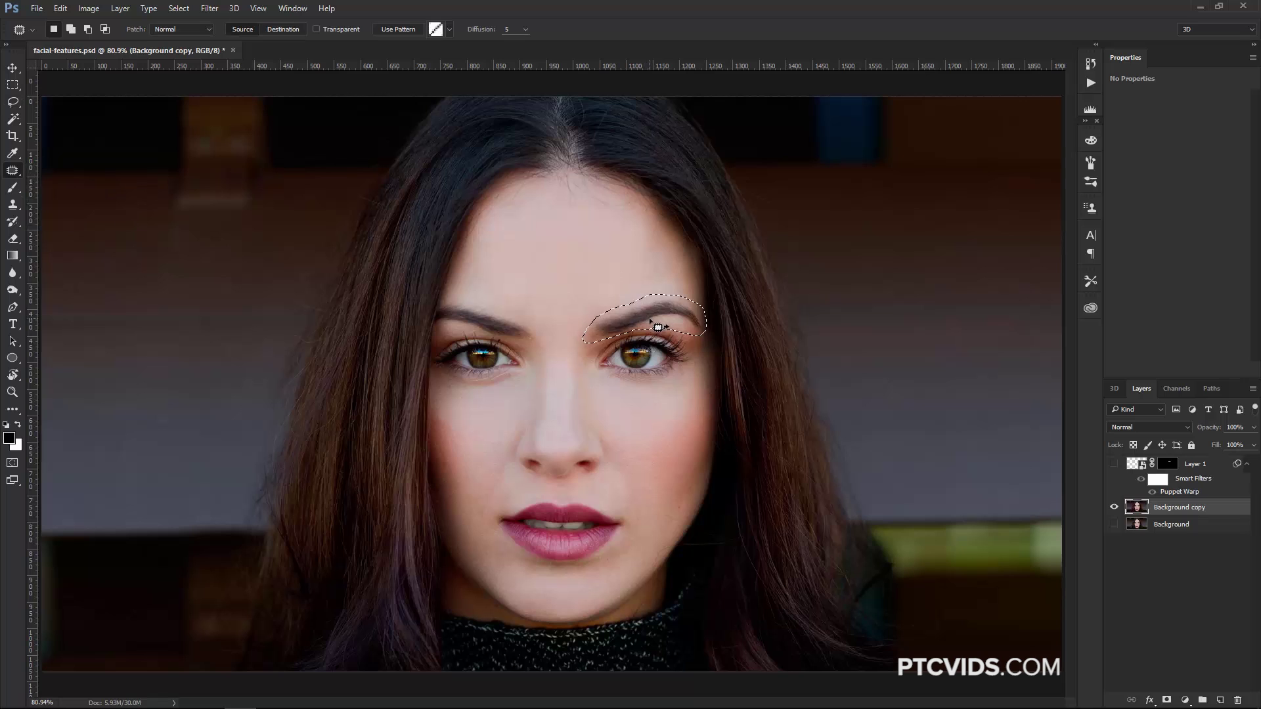
pyautogui.moveTo(658, 326)
pyautogui.mouseDown()
pyautogui.moveTo(622, 273)
pyautogui.moveTo(621, 255)
pyautogui.moveTo(635, 261)
pyautogui.mouseUp()
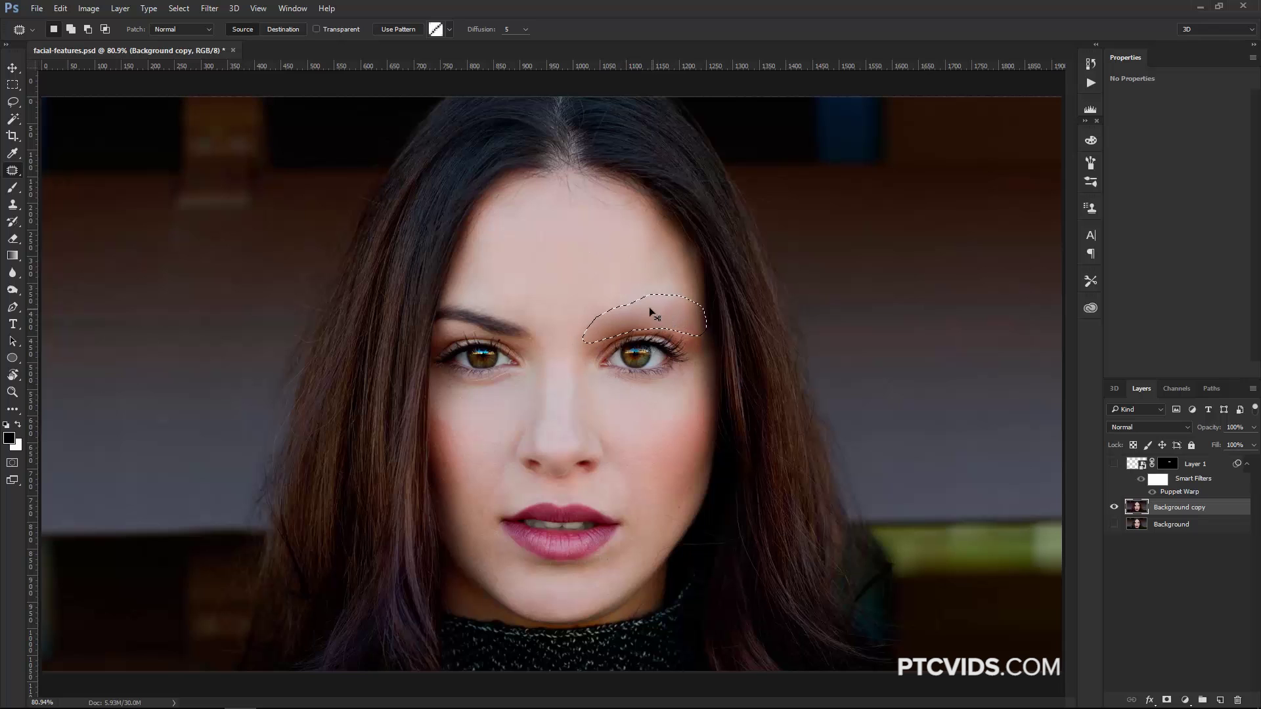
pyautogui.hotkey('ctrl', 'd')
# Show Layer 1 again, select it, and toggle its visibility to compare the face with and without the warped eyebrow.
pyautogui.click(1114, 465)
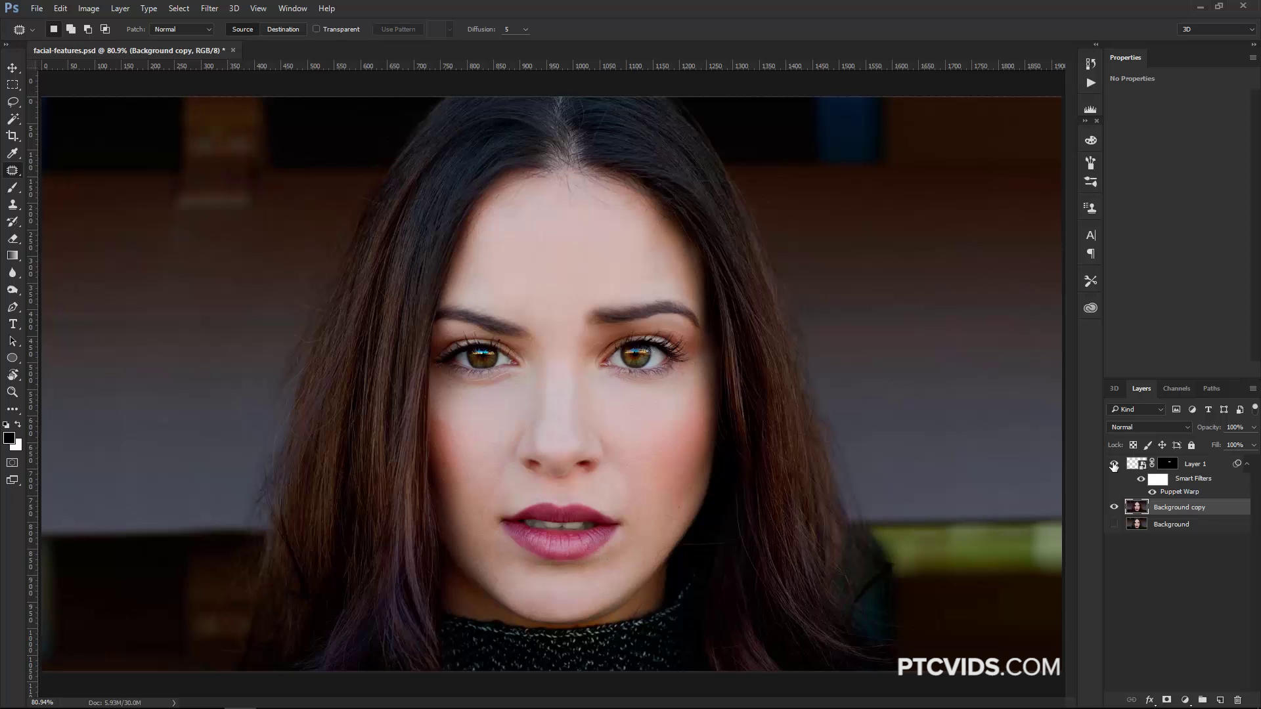
pyautogui.click(1200, 468)
pyautogui.click(1114, 466)
pyautogui.click(1115, 466)
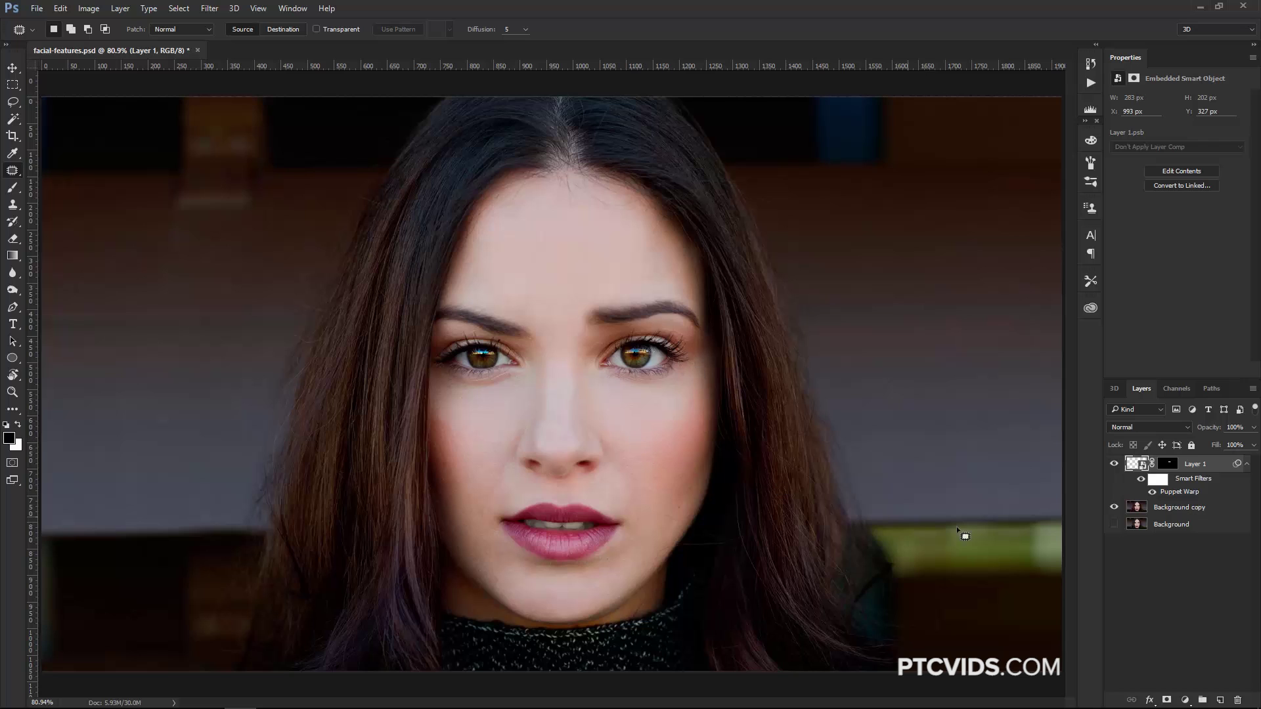
# Delete Layer 1 and the Background copy, and make the original Background layer visible.
pyautogui.click(1247, 464)
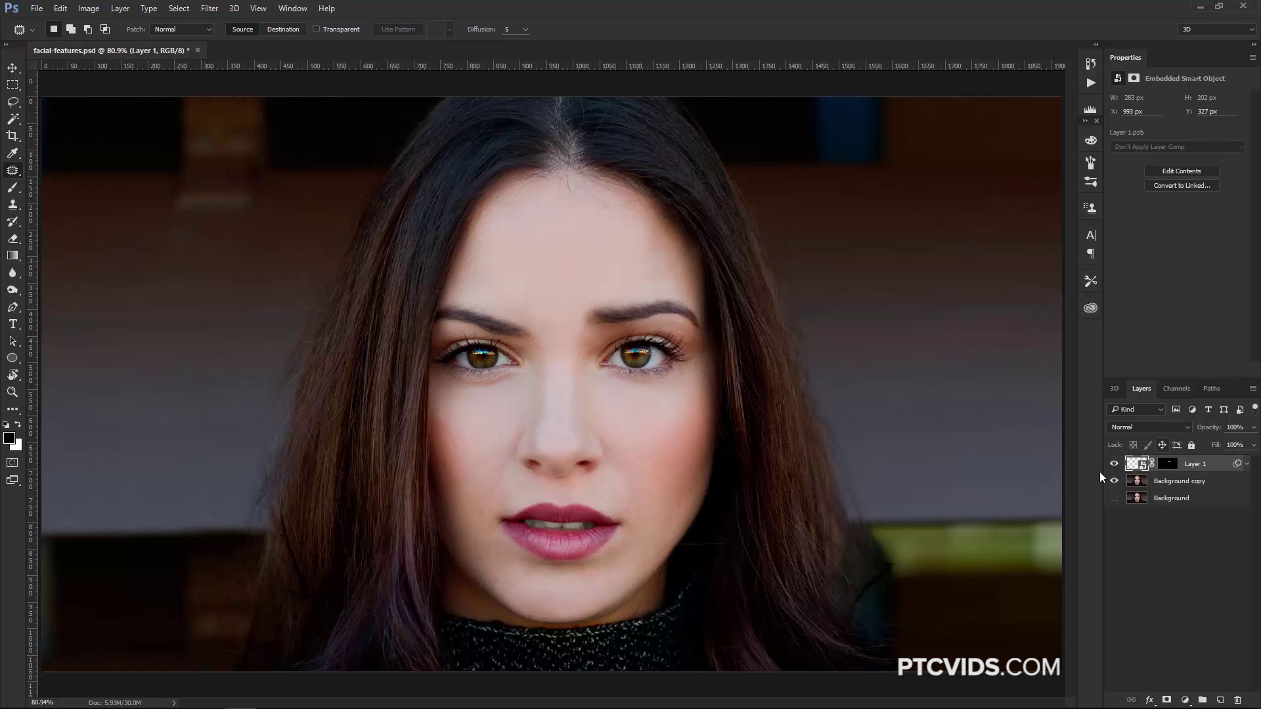
pyautogui.press('Delete')
pyautogui.press('Delete')
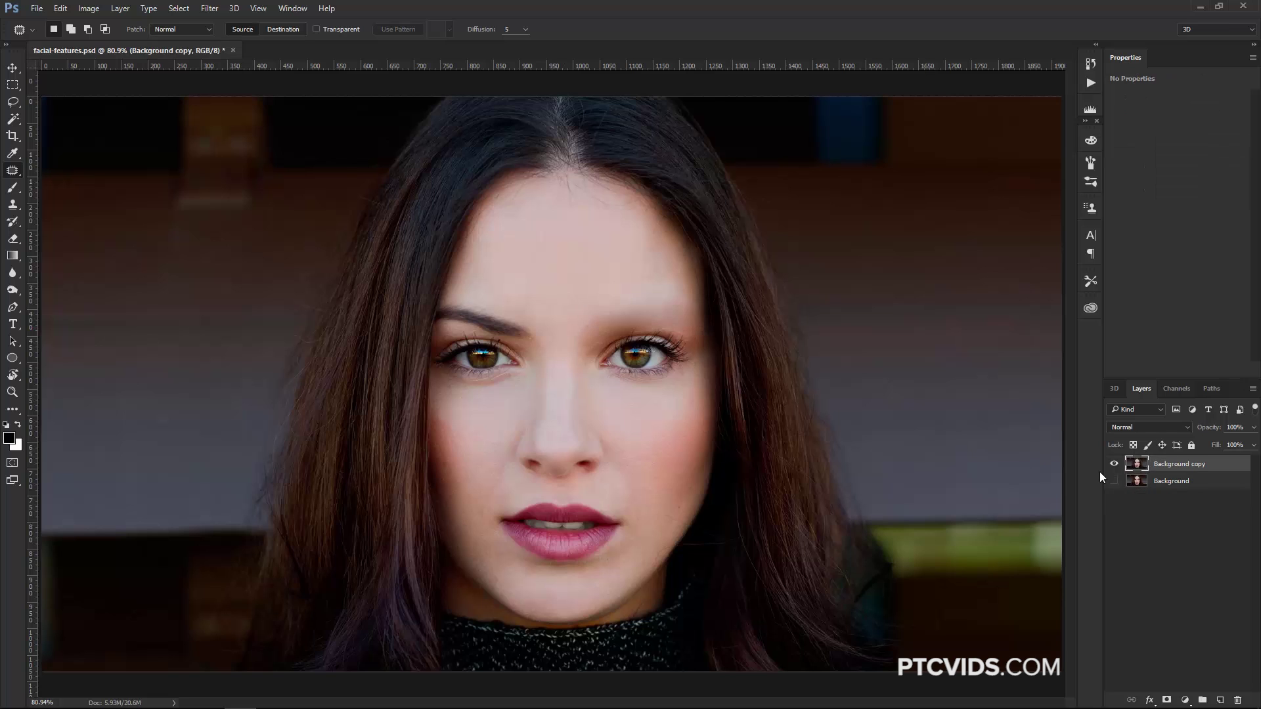
pyautogui.click(1114, 465)
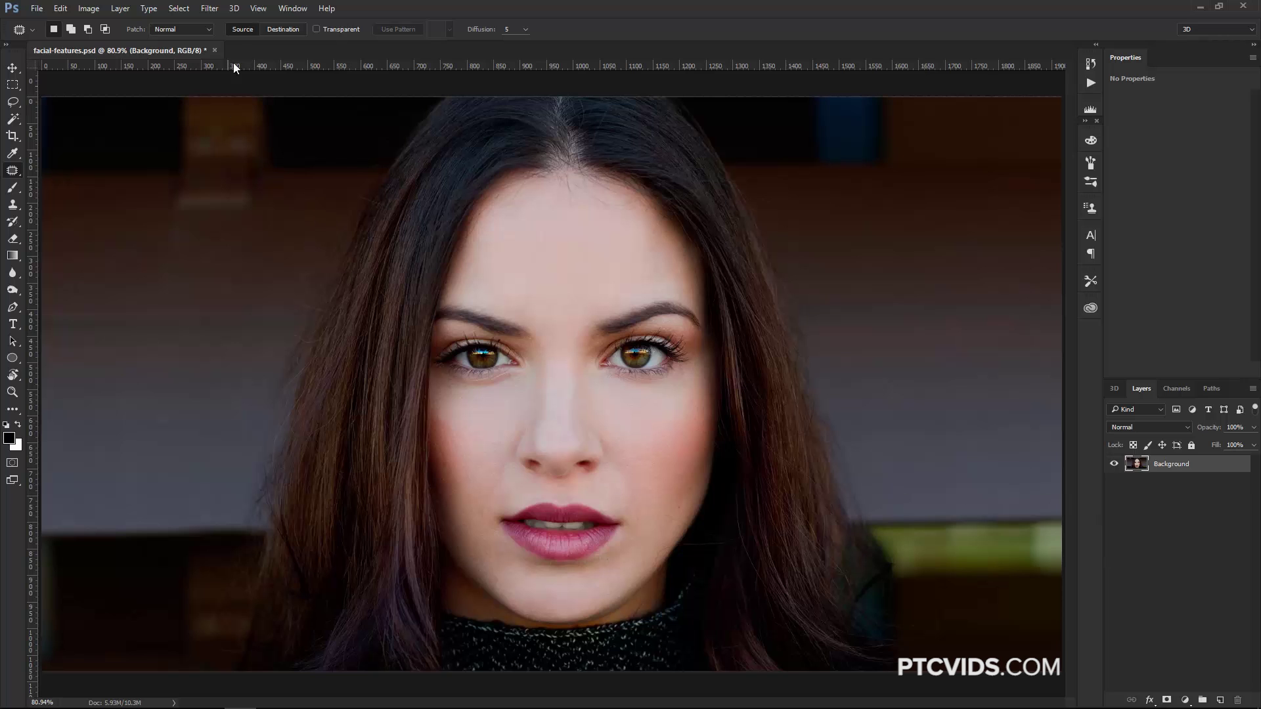
# Open the Liquify filter and use the Face tool to set Eye Size to -100, Eye Width and Nose Height to 100, and Mouth Width to 79.
pyautogui.click(210, 8)
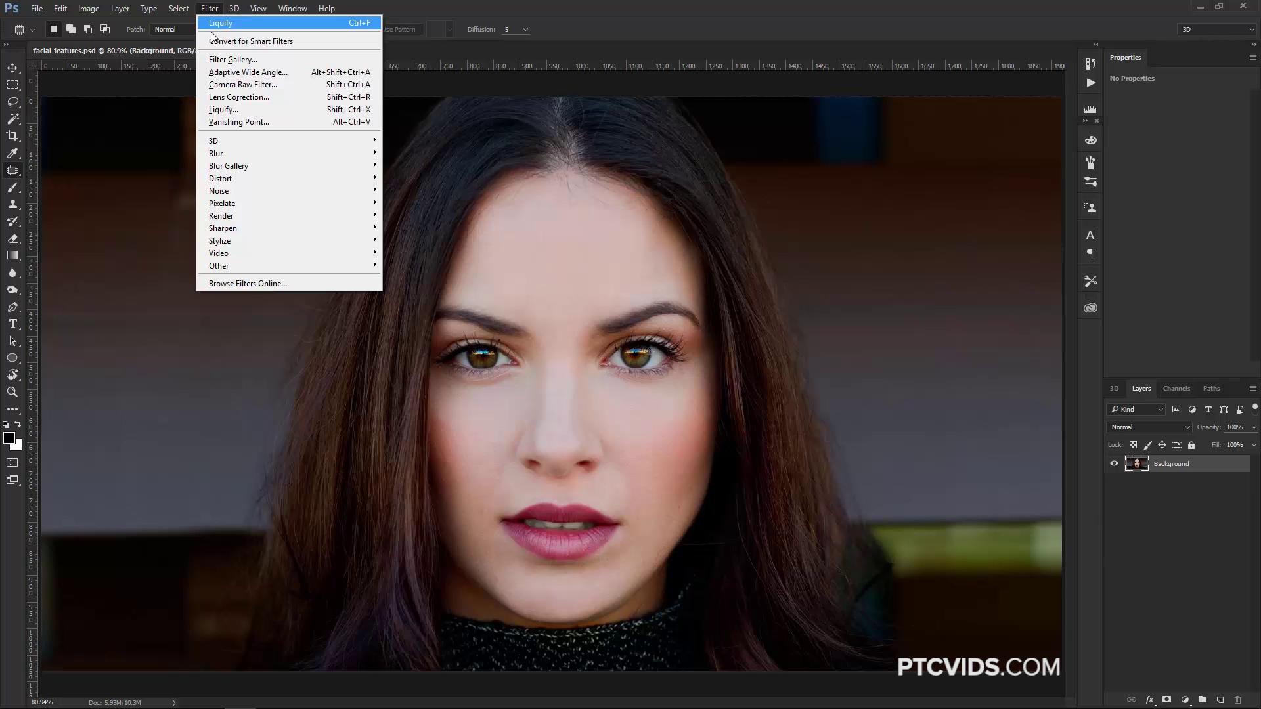
pyautogui.click(230, 113)
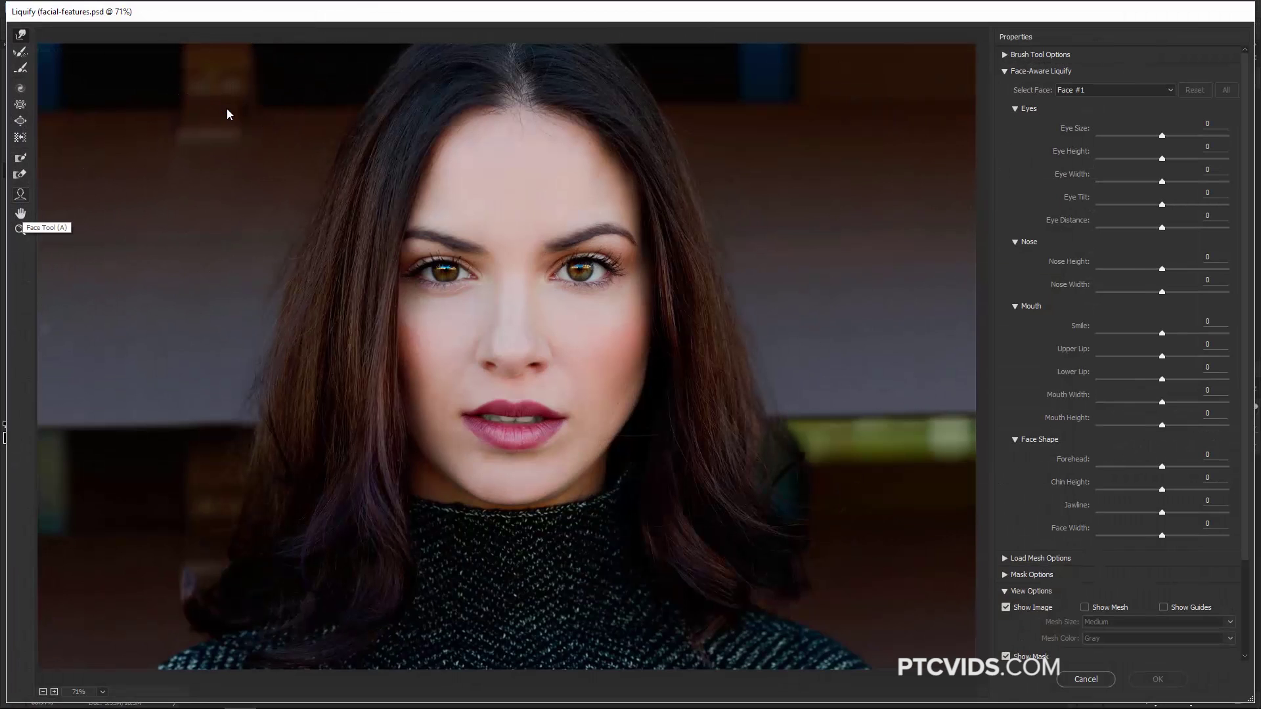
pyautogui.click(21, 195)
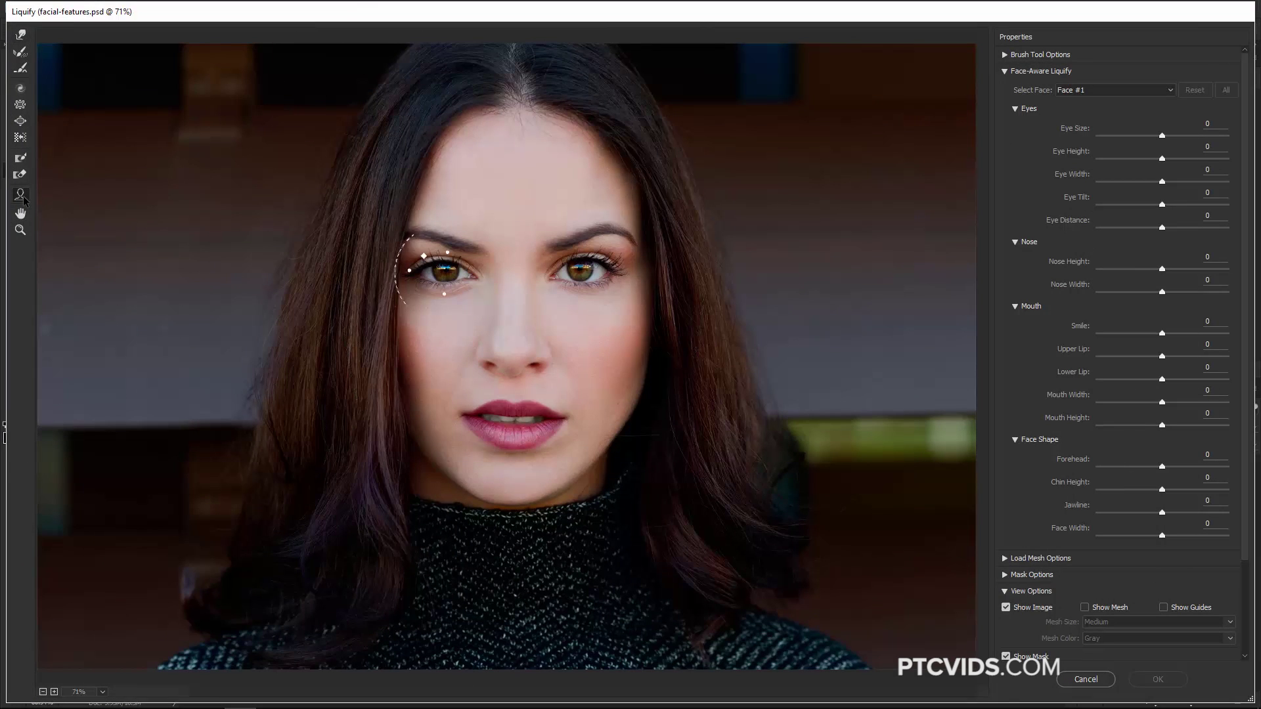
pyautogui.moveTo(405, 270); pyautogui.dragTo(432, 276)
pyautogui.moveTo(514, 360); pyautogui.dragTo(520, 332)
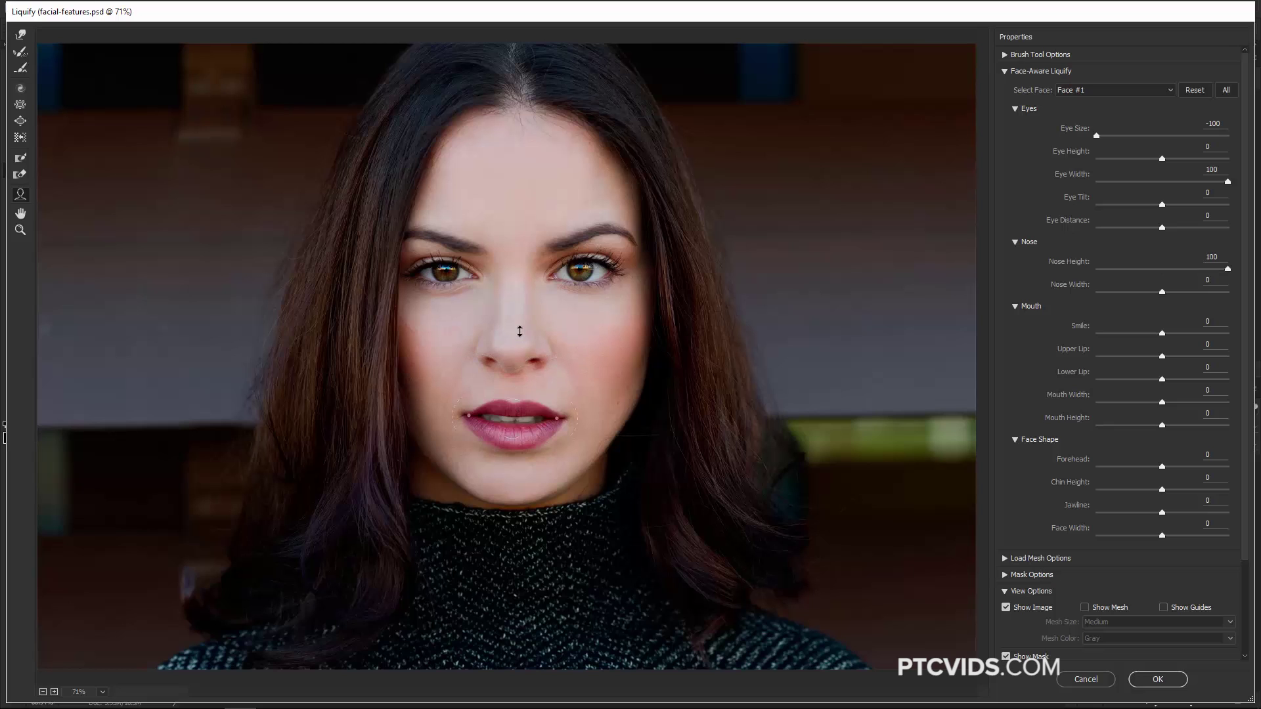
pyautogui.moveTo(453, 415); pyautogui.dragTo(432, 413)
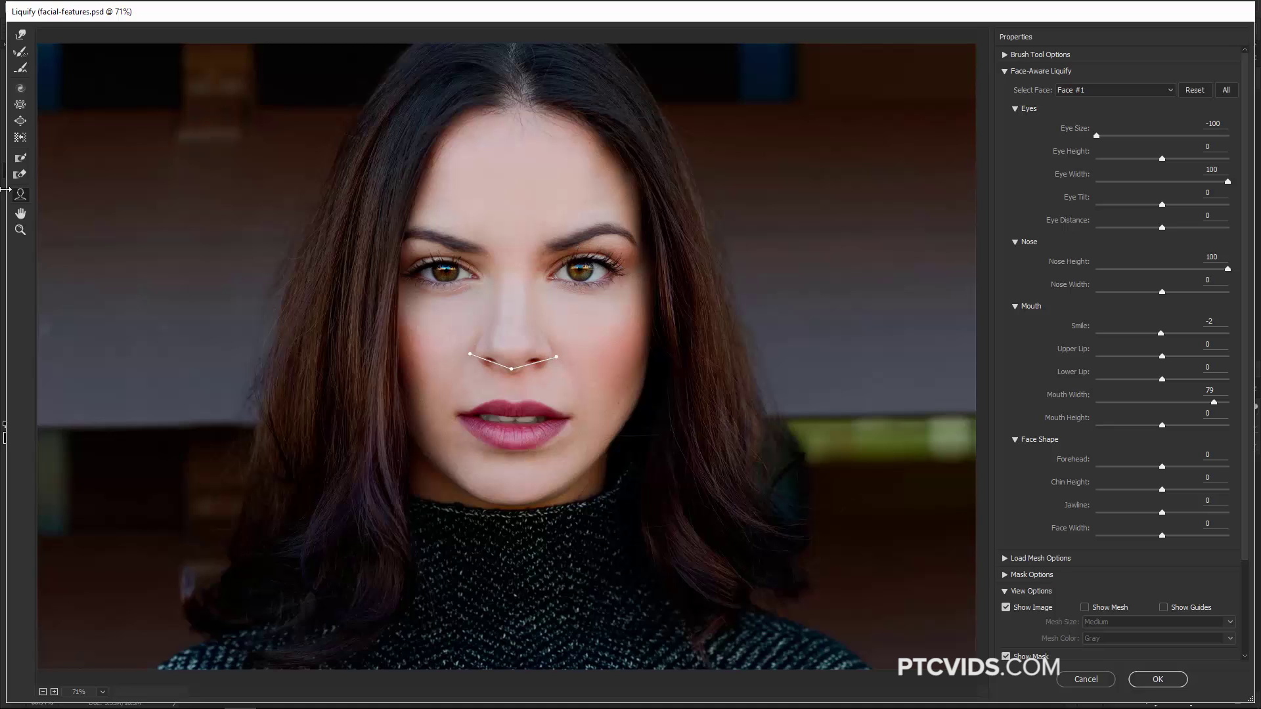
# Try the Face tool on the eyes, raising Eye Height to 100 and narrowing Eye Width to -88.
pyautogui.moveTo(388, 279); pyautogui.dragTo(388, 250)
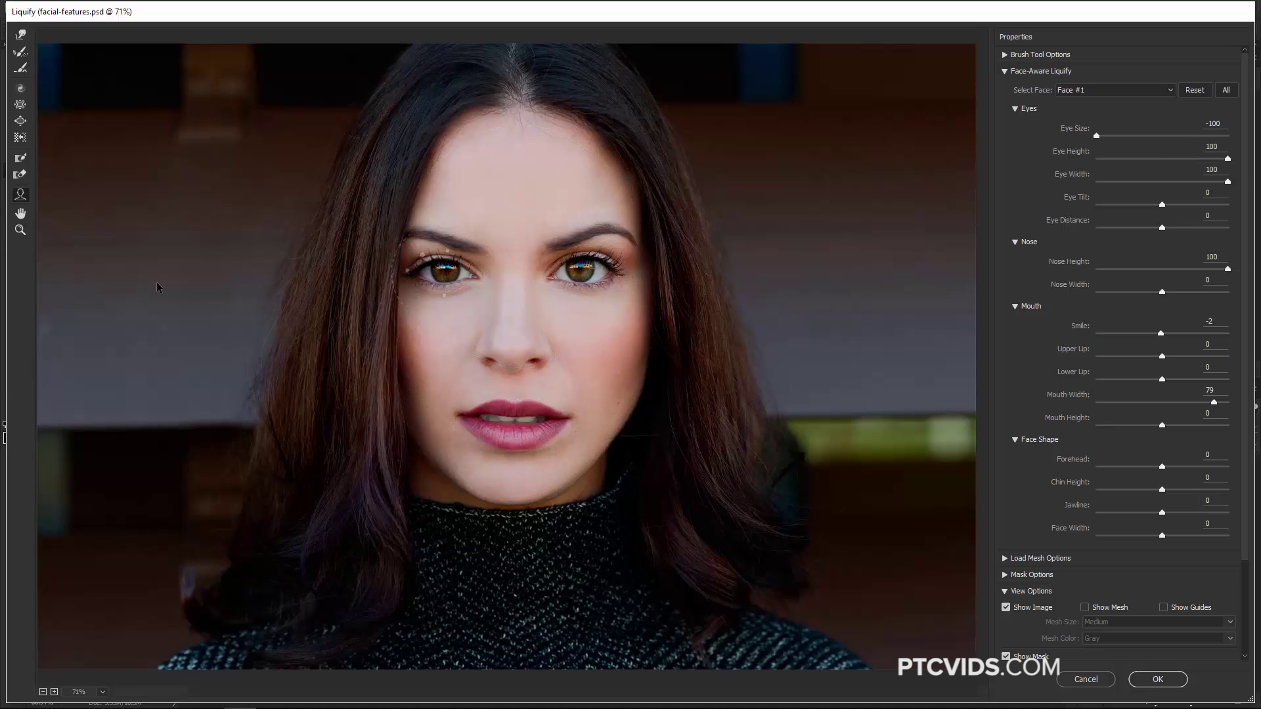
pyautogui.moveTo(431, 272)
pyautogui.moveTo(432, 272); pyautogui.dragTo(446, 274)
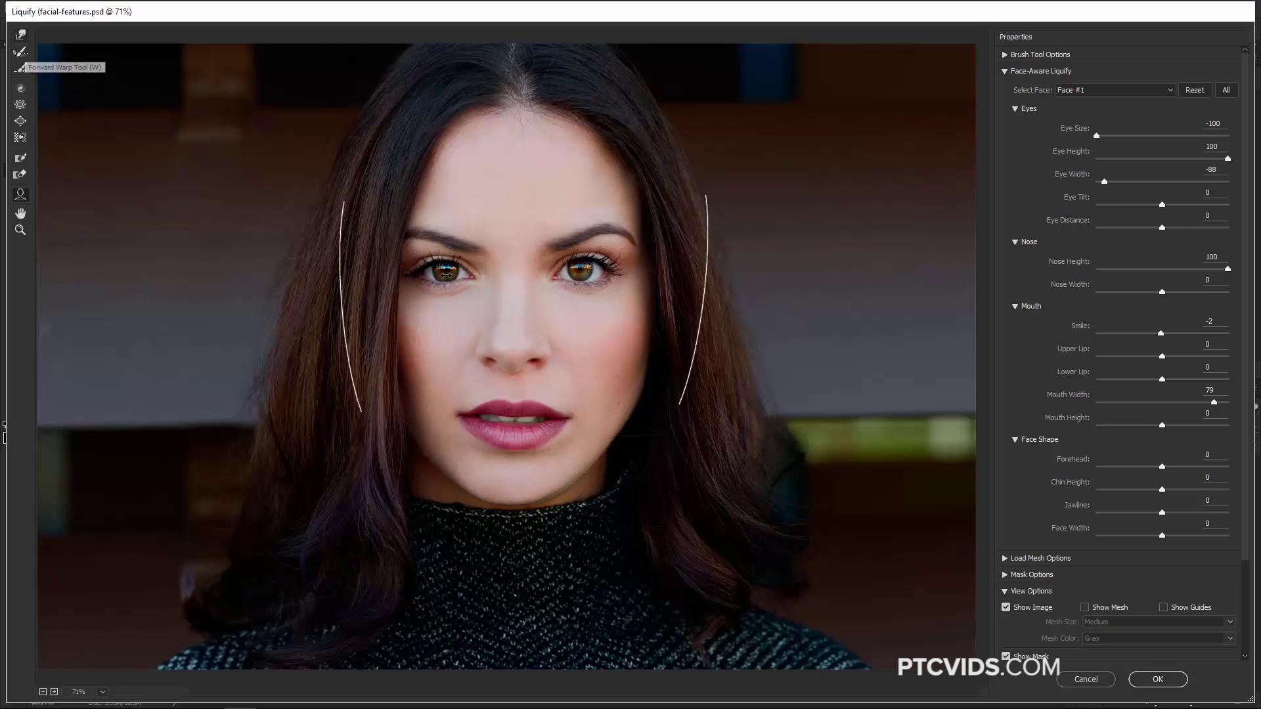
# Try pushing both eyes outward with the Forward Warp tool, and undo the strokes.
pyautogui.click(21, 34)
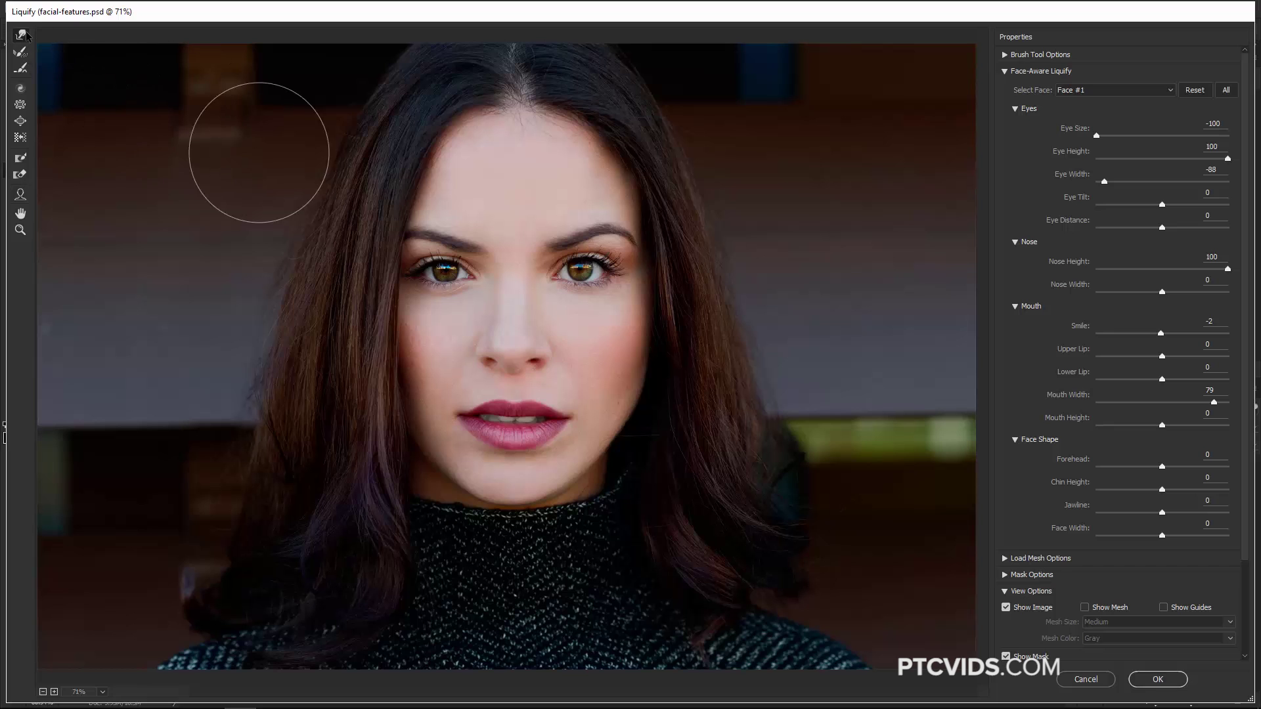
pyautogui.moveTo(440, 266)
pyautogui.mouseDown()
pyautogui.moveTo(400, 254)
pyautogui.moveTo(387, 270)
pyautogui.moveTo(437, 303)
pyautogui.moveTo(423, 268)
pyautogui.mouseUp()
pyautogui.moveTo(586, 267); pyautogui.dragTo(608, 269)
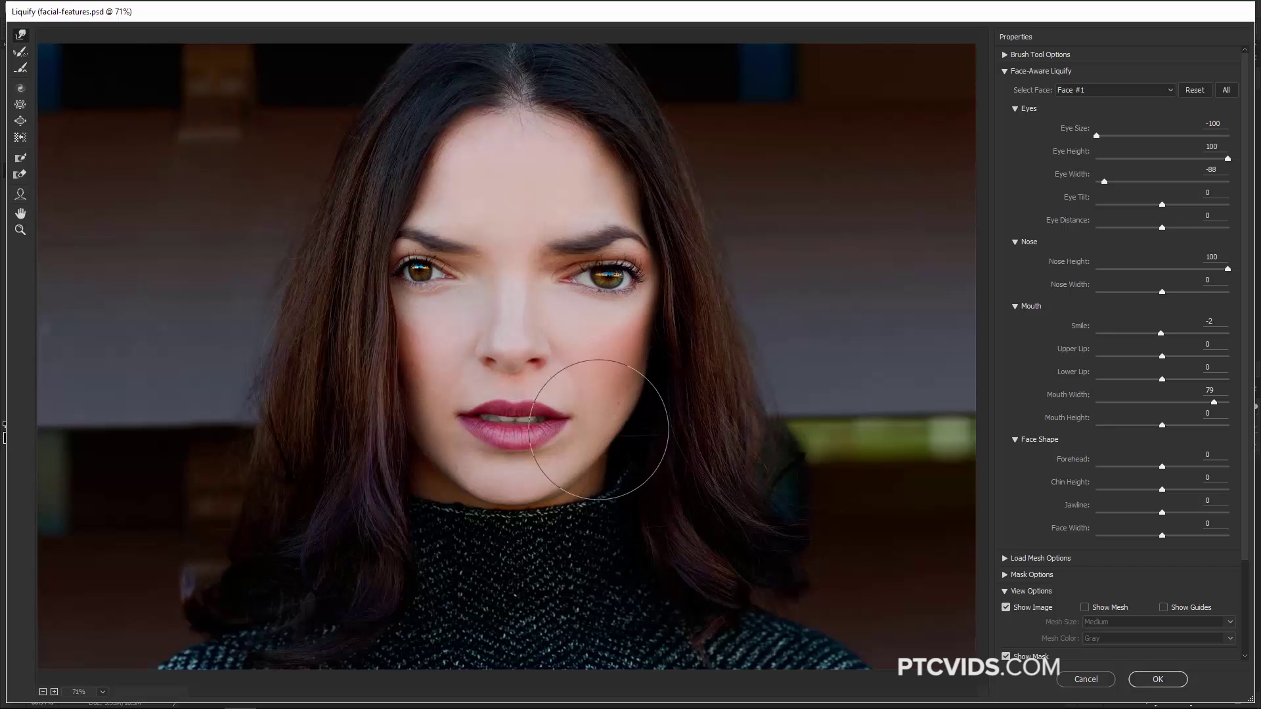
pyautogui.hotkey('ctrl', 'alt')
pyautogui.hotkey('ctrl', 'alt', 'z')
pyautogui.hotkey('ctrl', 'alt', 'z')
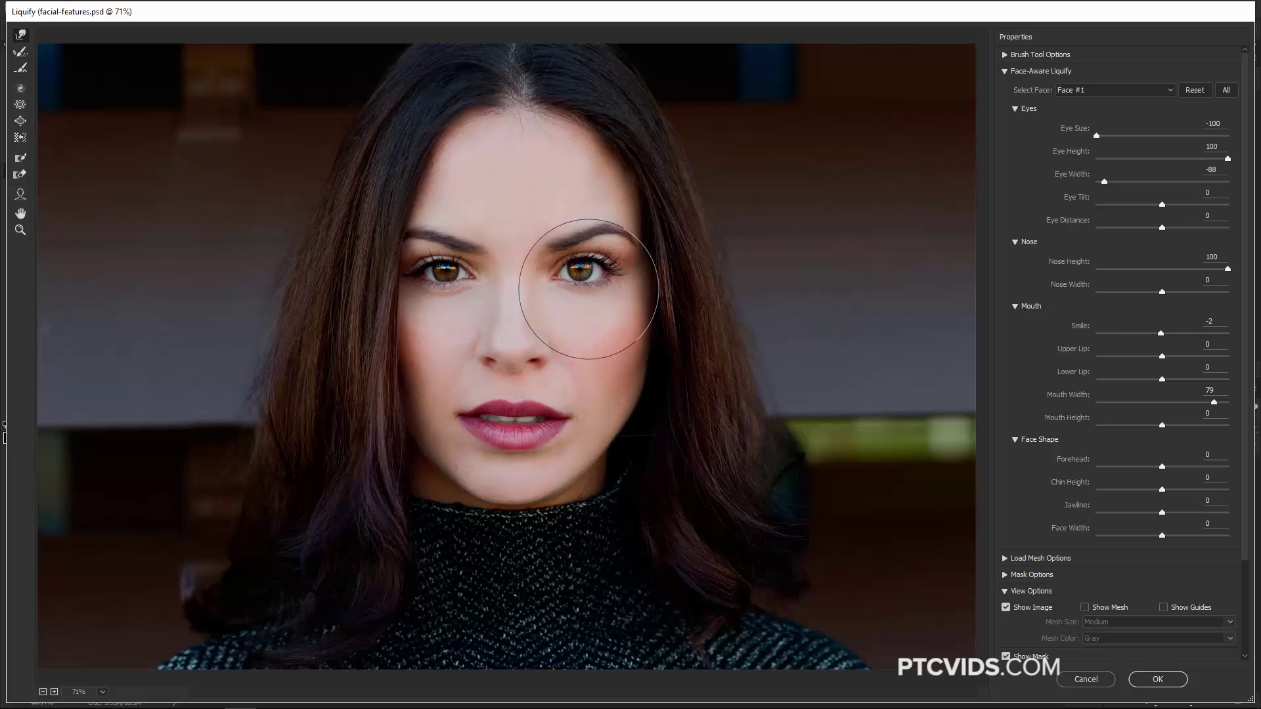
# Reduce the Forward Warp brush to about the size of an eye and pull down the eye on the image's right side.
pyautogui.press(']')
pyautogui.press(']')
pyautogui.press(']')
pyautogui.press(']')
pyautogui.press('[')
pyautogui.press('[')
pyautogui.press('[')
pyautogui.press('[')
pyautogui.press('[')
pyautogui.press('[')
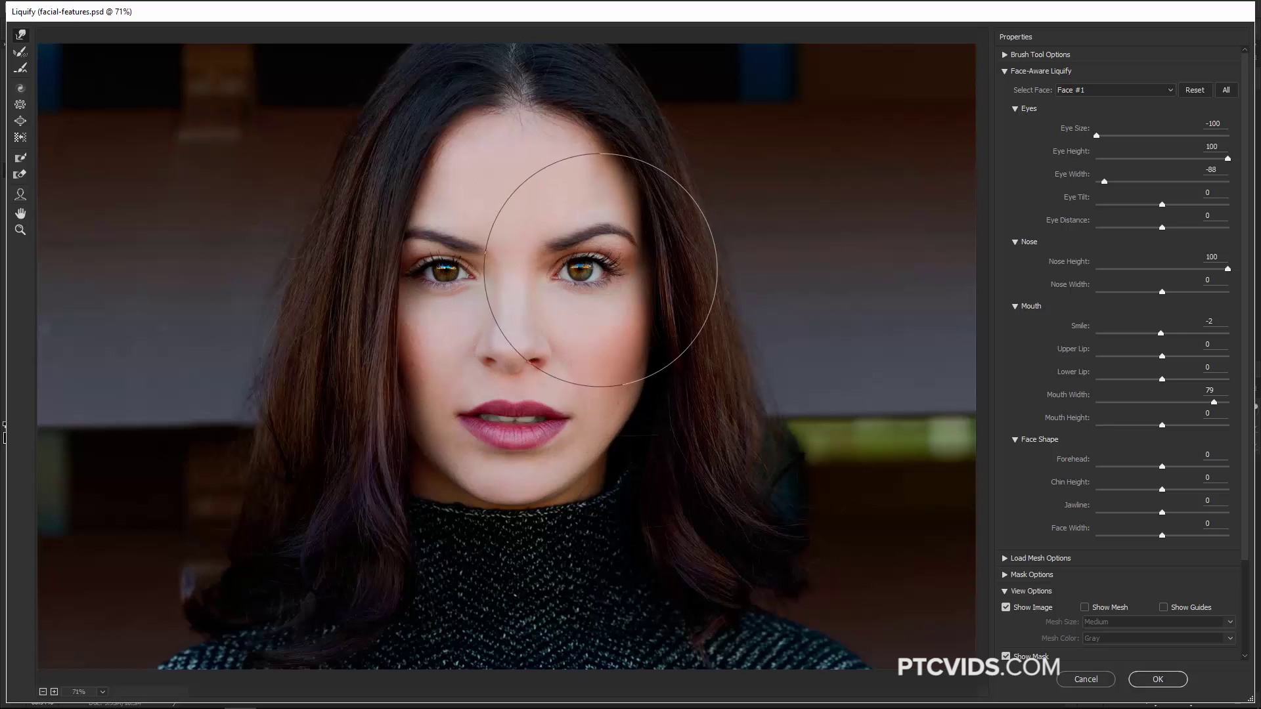
pyautogui.press('[')
pyautogui.press('[')
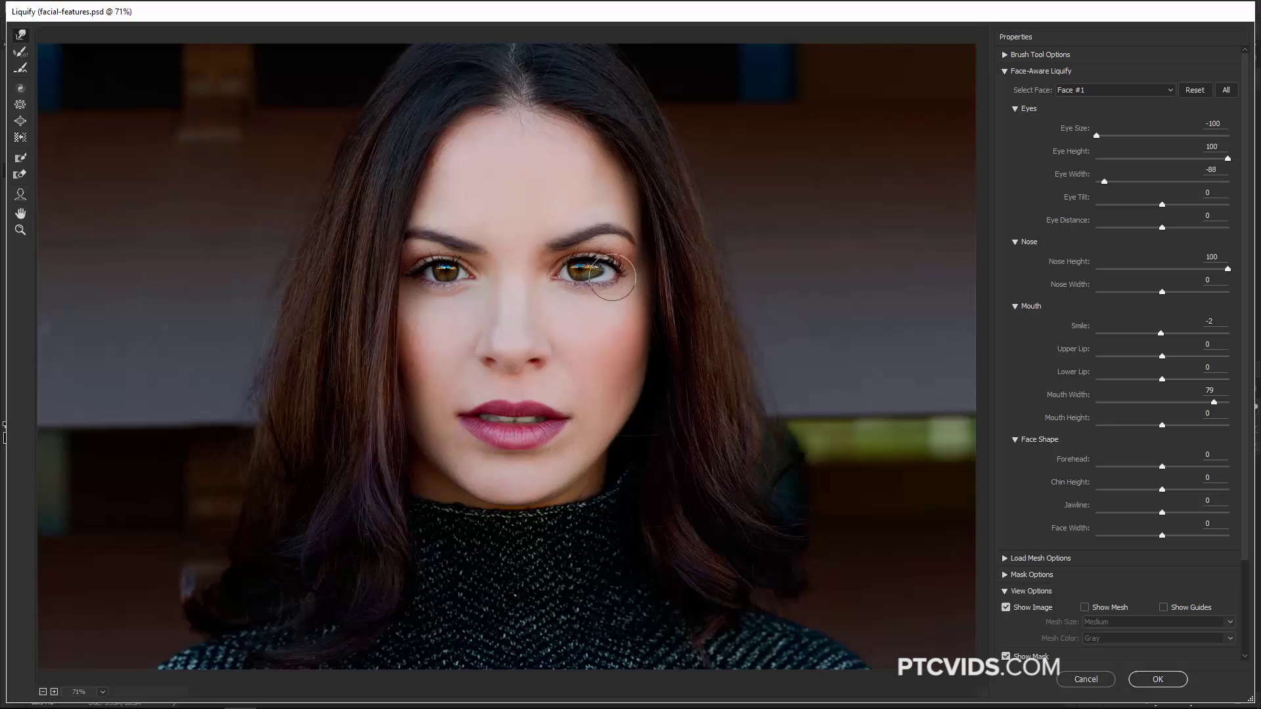
pyautogui.moveTo(591, 274)
pyautogui.mouseDown()
pyautogui.moveTo(575, 294)
pyautogui.moveTo(579, 305)
pyautogui.moveTo(558, 291)
pyautogui.moveTo(557, 301)
pyautogui.moveTo(557, 289)
pyautogui.moveTo(594, 291)
pyautogui.mouseUp()
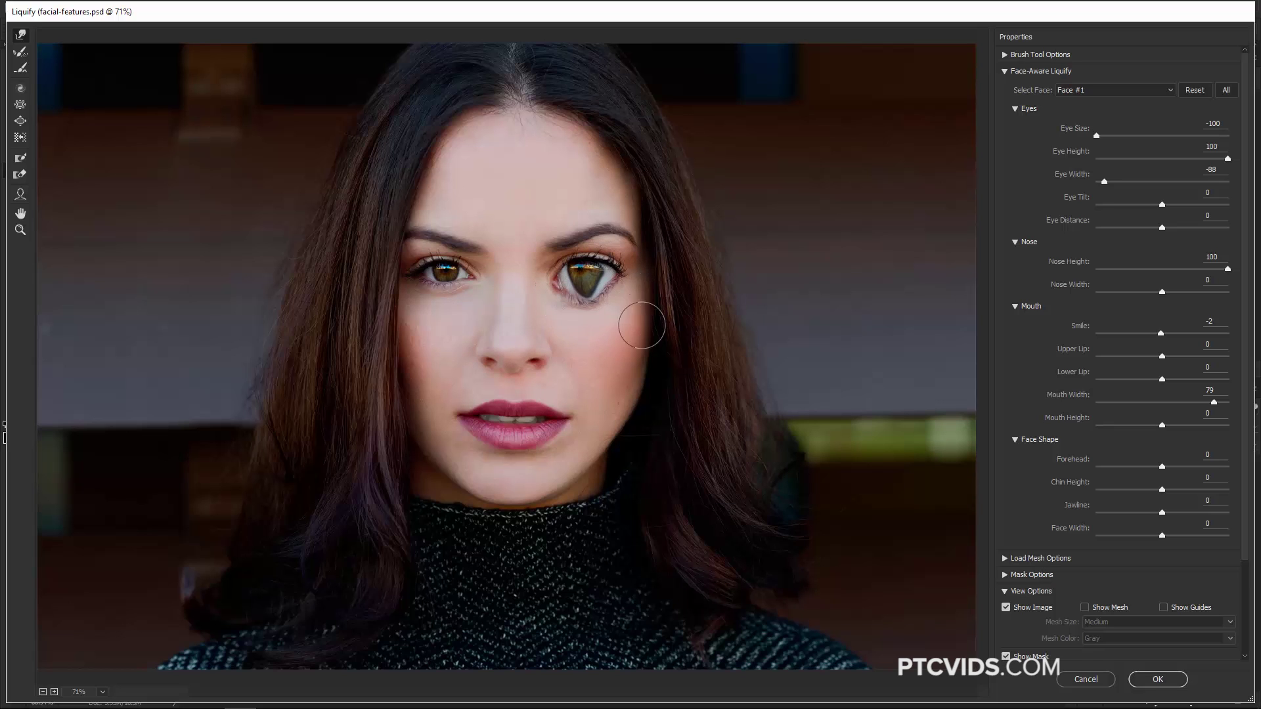
# Undo the eye warp strokes and the latest Face tool changes to Eye Width, Eye Height and Smile.
pyautogui.hotkey('ctrl', 'alt', 'z')
pyautogui.hotkey('ctrl', 'alt', 'z')
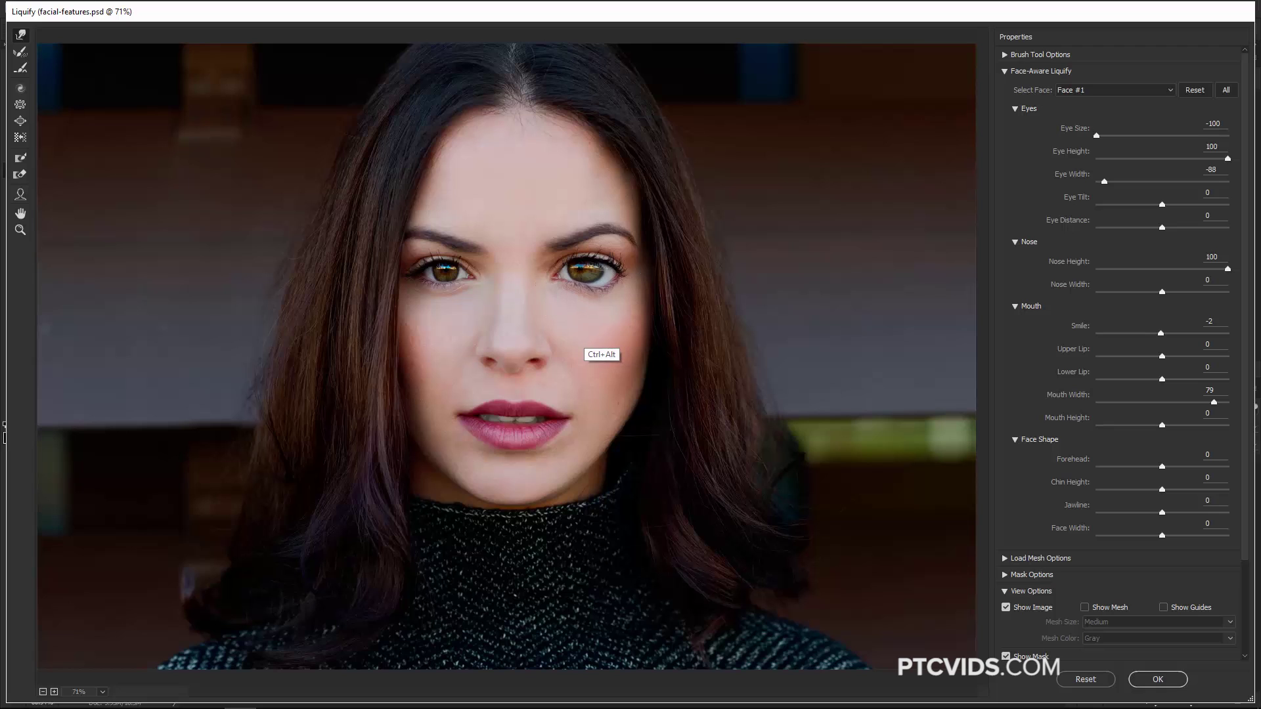
pyautogui.hotkey('ctrl', 'alt', 'z')
pyautogui.hotkey('ctrl', 'alt', 'z')
pyautogui.hotkey('ctrl', 'alt', 'z')
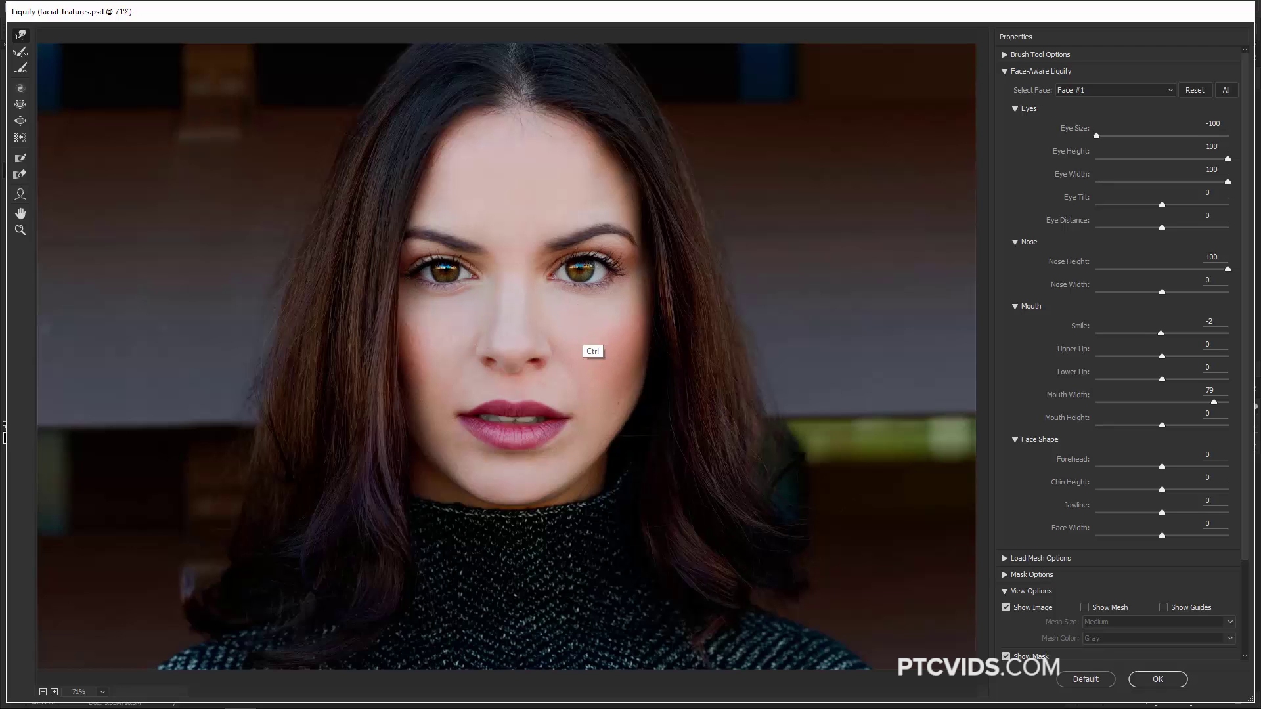
pyautogui.hotkey('ctrl', 'alt', 'z')
pyautogui.hotkey('ctrl', 'alt', 'z')
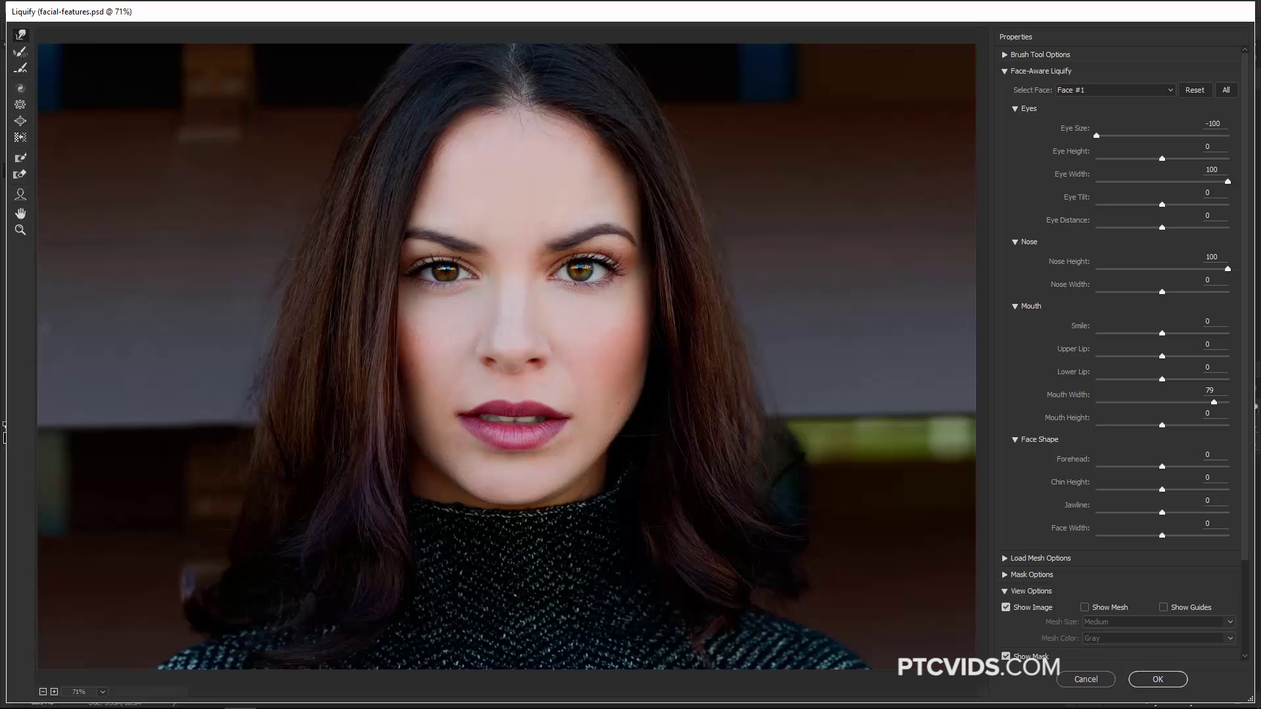
# Show the brush tool options and set the Forward Warp brush size to 700.
pyautogui.click(1004, 55)
pyautogui.moveTo(1058, 82); pyautogui.dragTo(1078, 83)
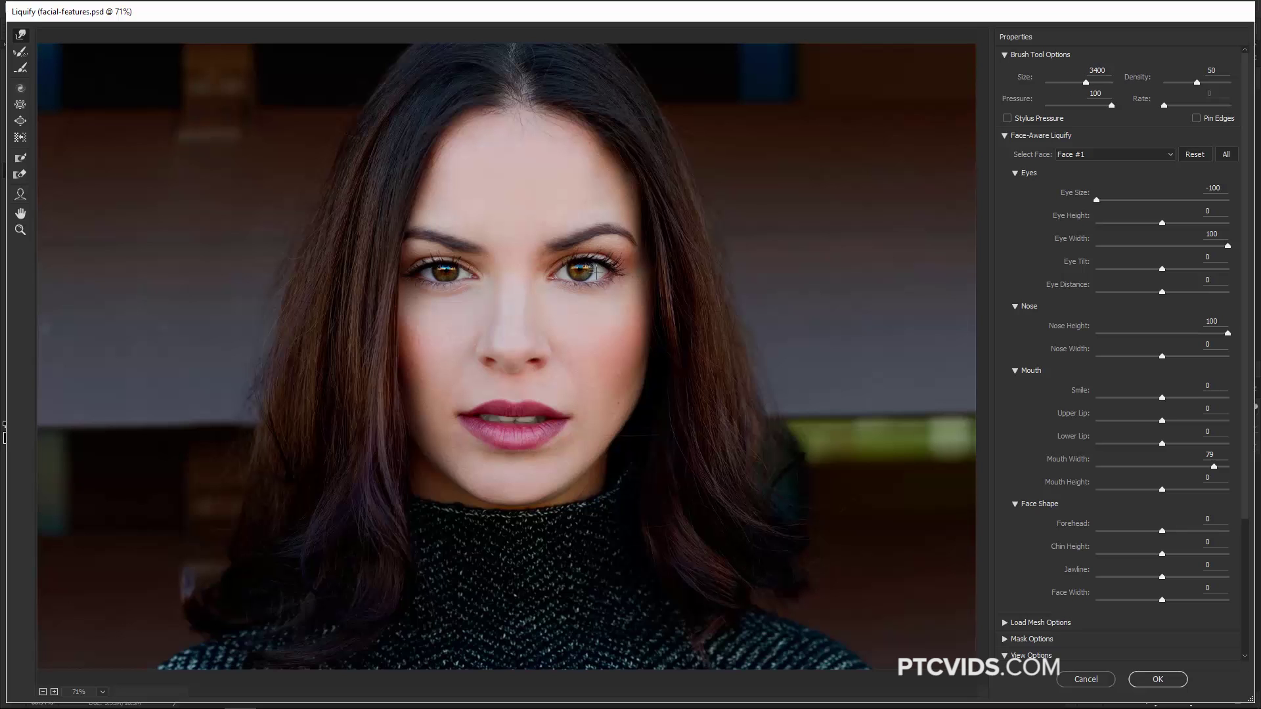
pyautogui.press('[')
pyautogui.press('[')
pyautogui.press('[')
pyautogui.press('[')
pyautogui.press('[')
pyautogui.press('[')
pyautogui.press('[')
pyautogui.press('[')
pyautogui.press(']')
pyautogui.press(']')
pyautogui.press(']')
pyautogui.press(']')
pyautogui.press('[')
pyautogui.press('[')
pyautogui.press(']')
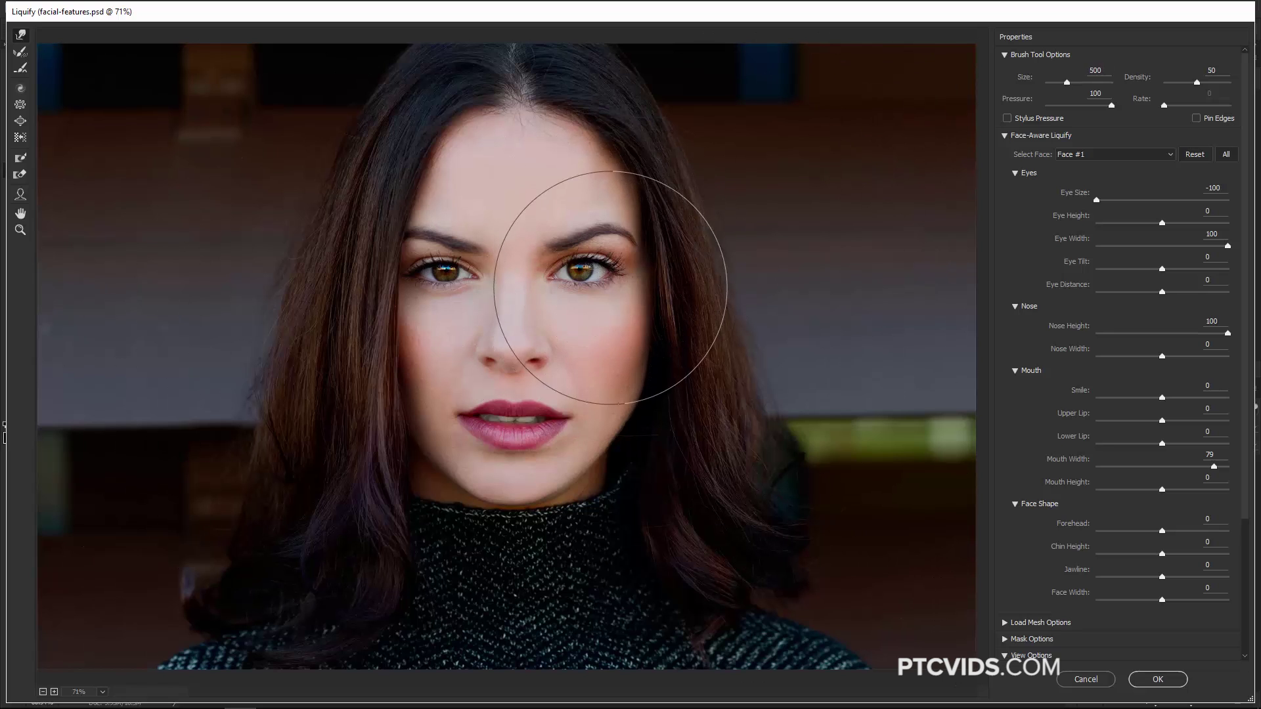
pyautogui.press(']')
pyautogui.press(']')
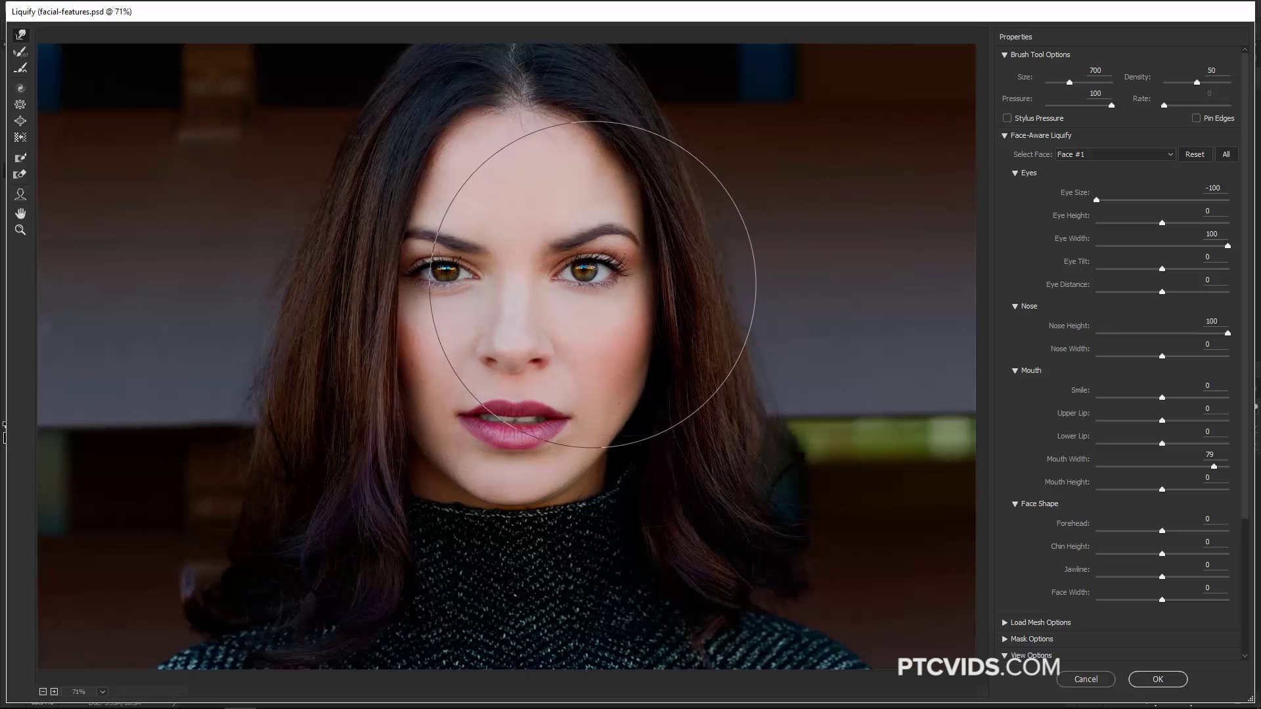
# Try moving the eyes apart with the large Forward Warp brush, and undo the strokes.
pyautogui.moveTo(422, 272); pyautogui.dragTo(410, 275)
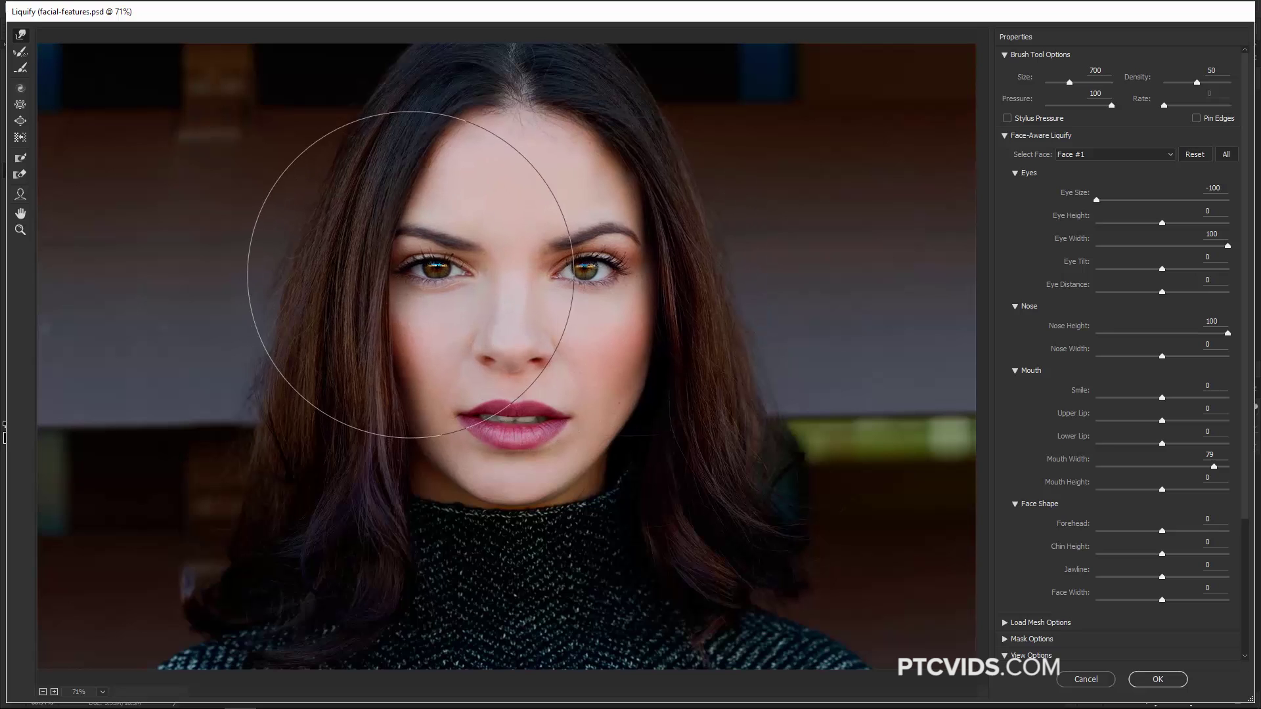
pyautogui.hotkey('ctrl', 'alt', 'z')
pyautogui.hotkey('ctrl', 'alt', 'z')
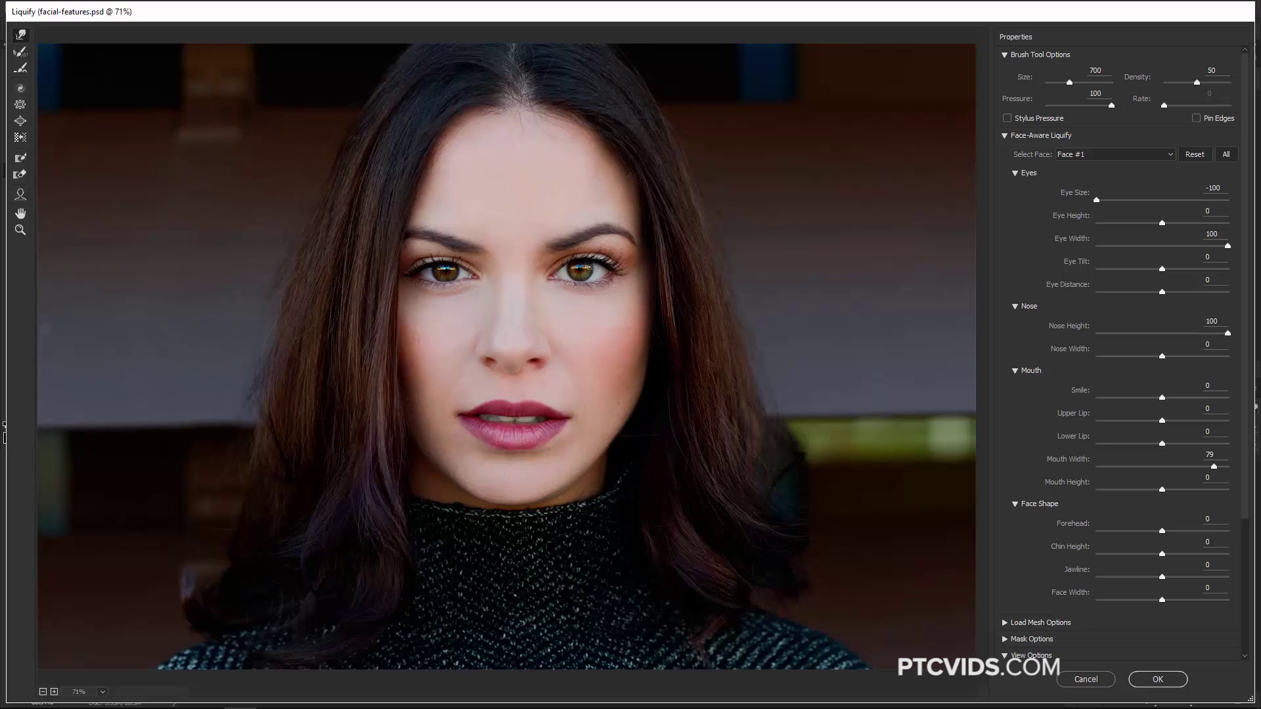
# Paint a freeze mask over both eyes and eyebrows with a size 100 brush.
pyautogui.click(21, 159)
pyautogui.moveTo(463, 279)
pyautogui.mouseDown()
pyautogui.moveTo(483, 266)
pyautogui.moveTo(415, 252)
pyautogui.moveTo(402, 268)
pyautogui.moveTo(414, 258)
pyautogui.mouseUp()
pyautogui.moveTo(557, 266)
pyautogui.mouseDown()
pyautogui.moveTo(606, 244)
pyautogui.moveTo(635, 257)
pyautogui.moveTo(586, 248)
pyautogui.moveTo(606, 266)
pyautogui.moveTo(580, 250)
pyautogui.moveTo(613, 252)
pyautogui.mouseUp()
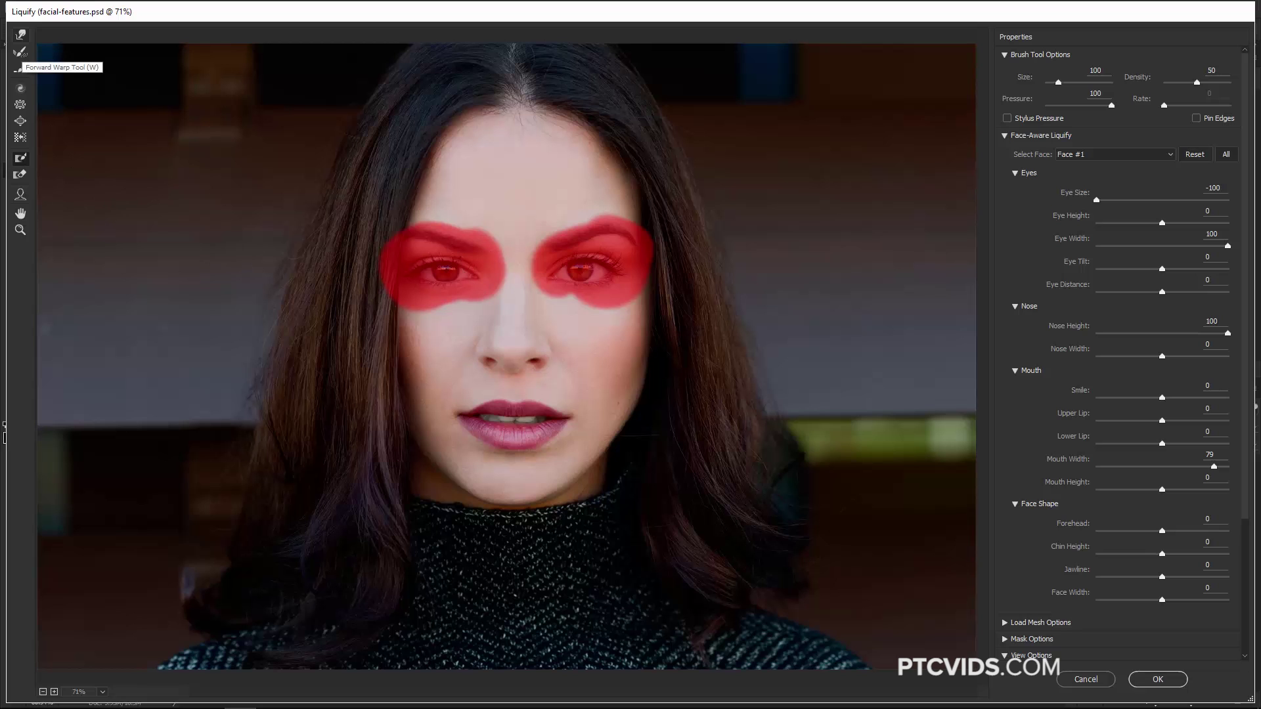
# Warp the nose and mouth around the frozen eyes with the Forward Warp tool, and collapse the brush options.
pyautogui.click(18, 38)
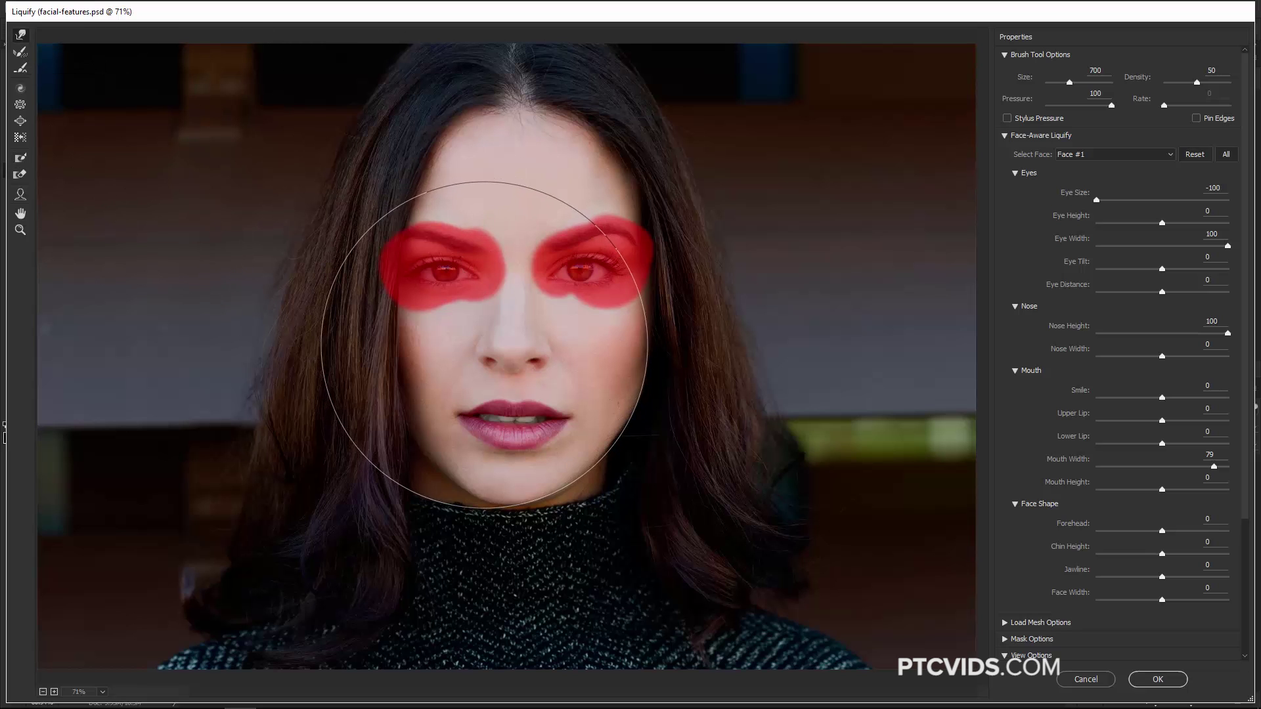
pyautogui.moveTo(490, 331); pyautogui.dragTo(521, 403)
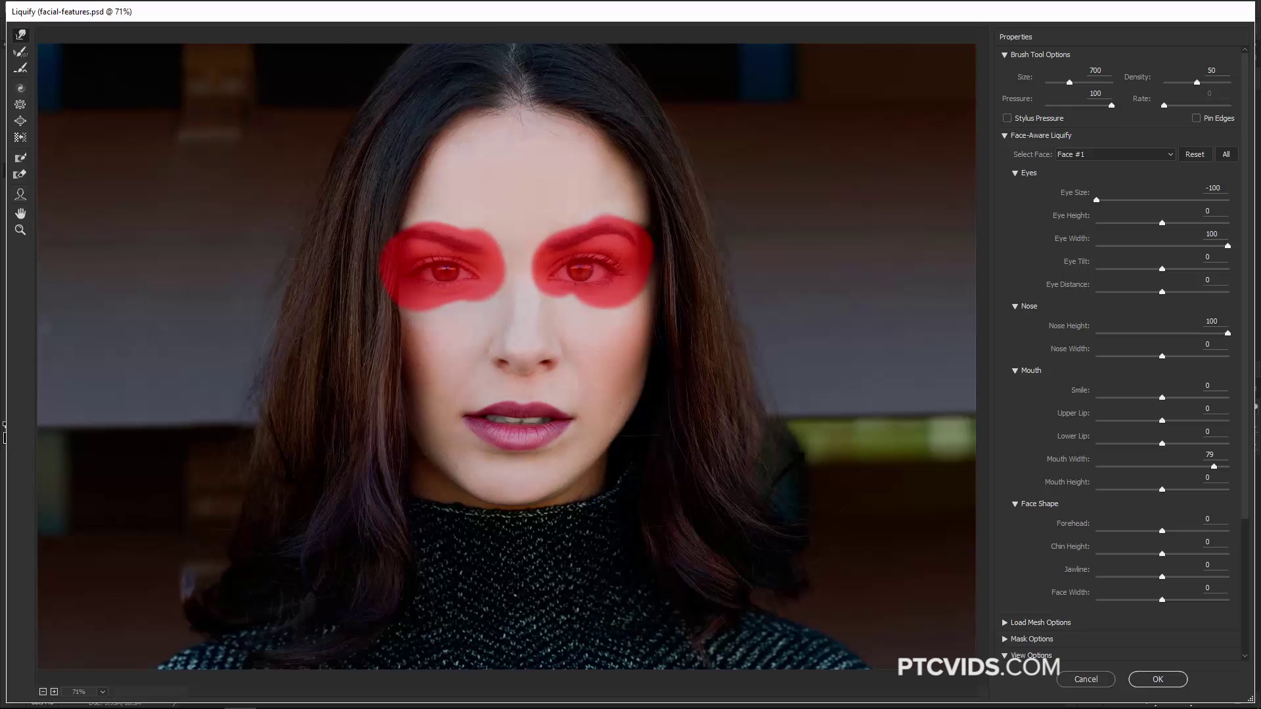
pyautogui.click(1005, 56)
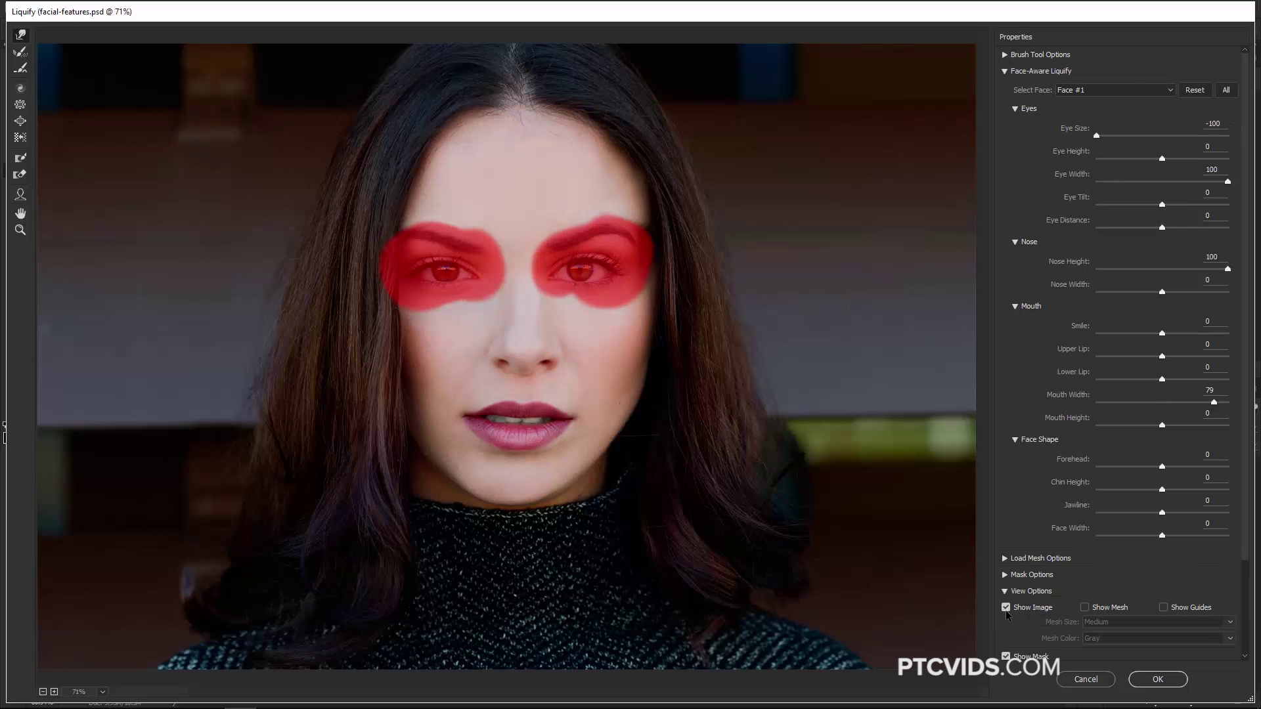
# Turn off the mask and backdrop display in the Liquify preview, and undo the nose and mouth warp.
pyautogui.click(1009, 577)
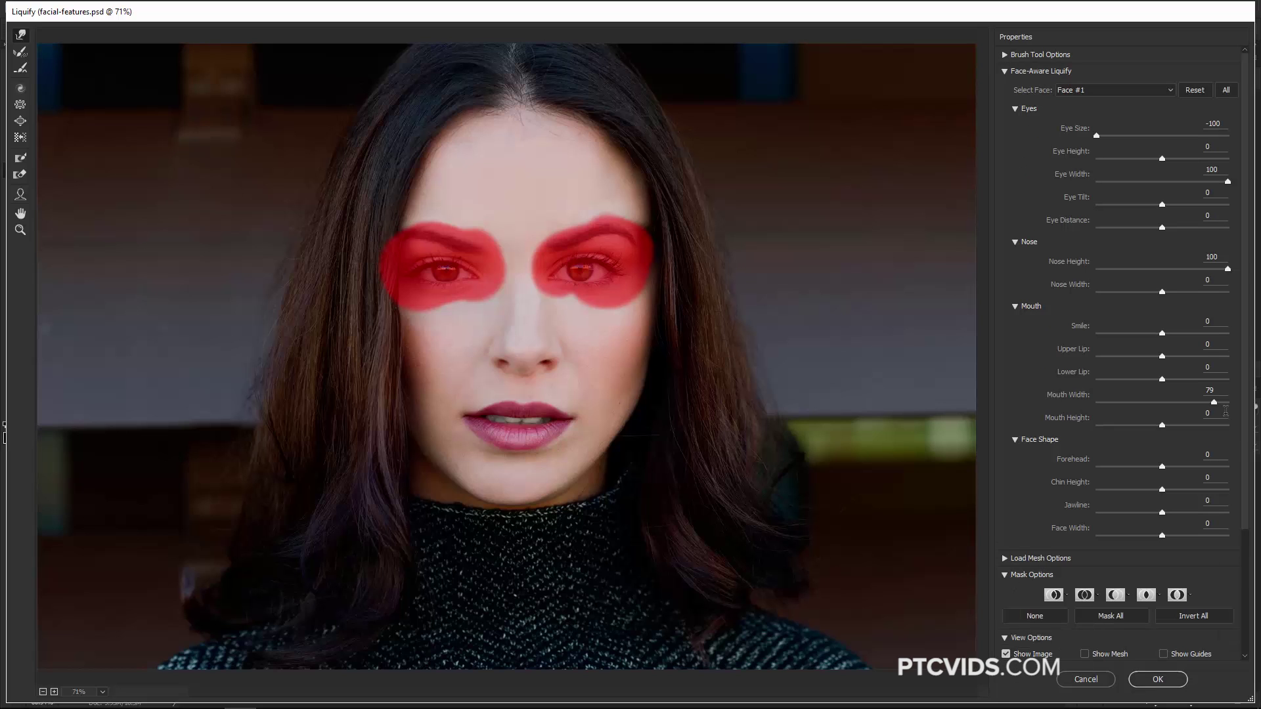
pyautogui.scroll(-5, 1150, 427)
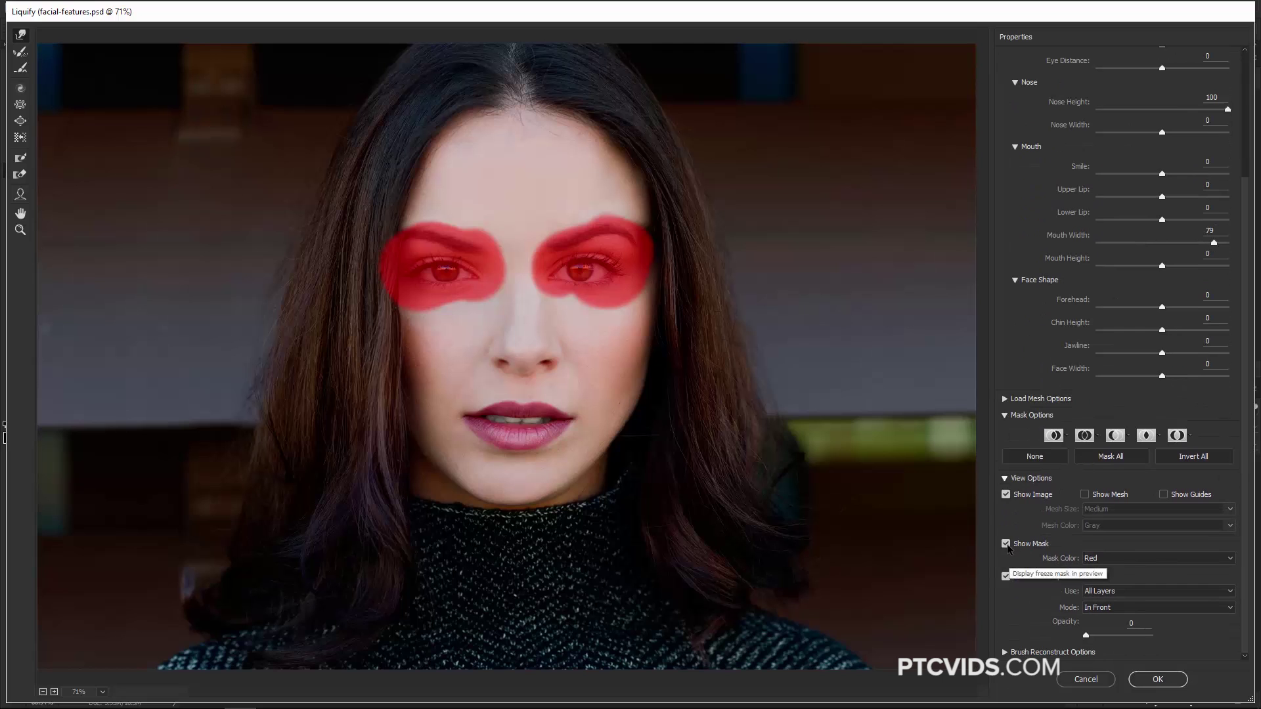
pyautogui.click(1006, 545)
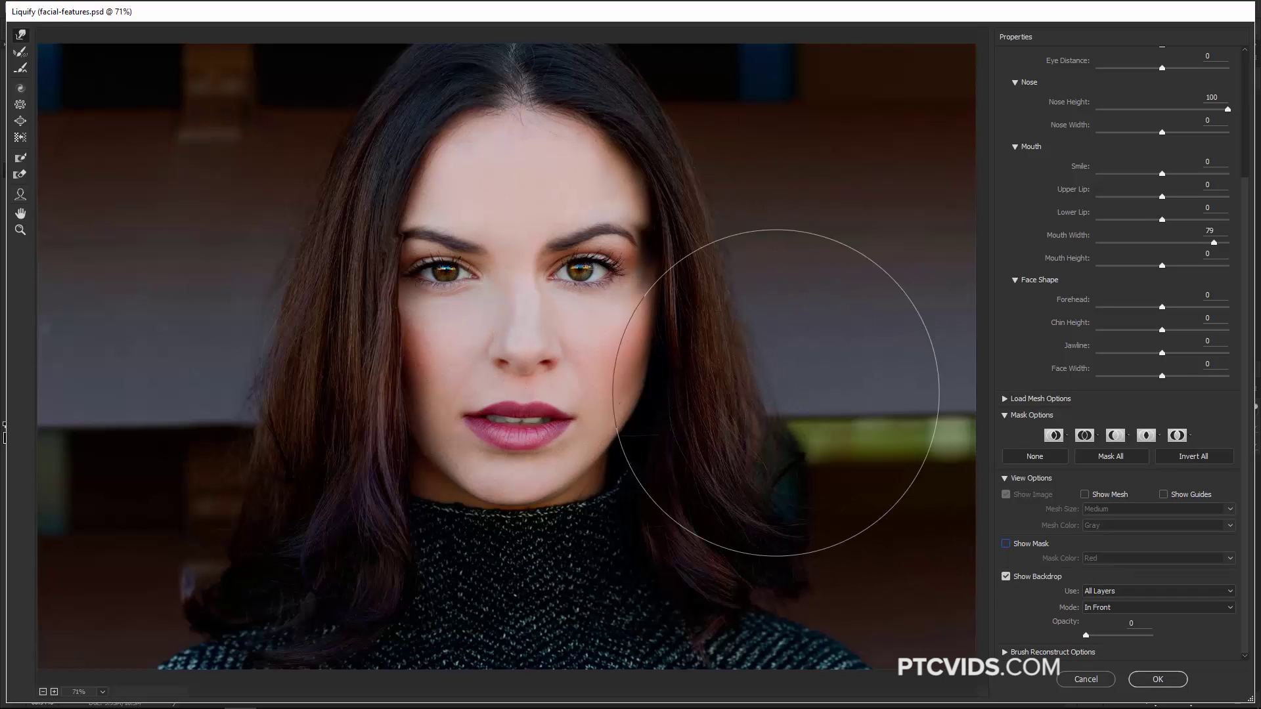
pyautogui.click(1006, 577)
pyautogui.click(1006, 544)
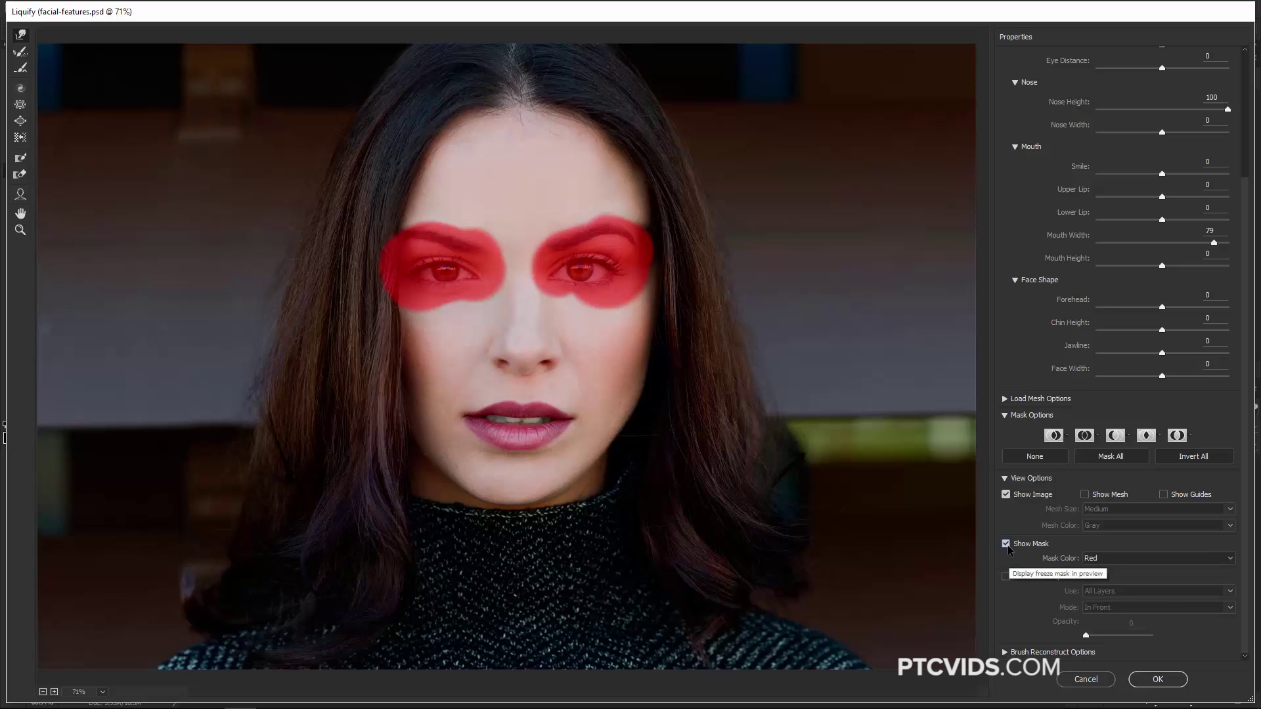
pyautogui.click(1006, 544)
pyautogui.hotkey('ctrl', 'alt')
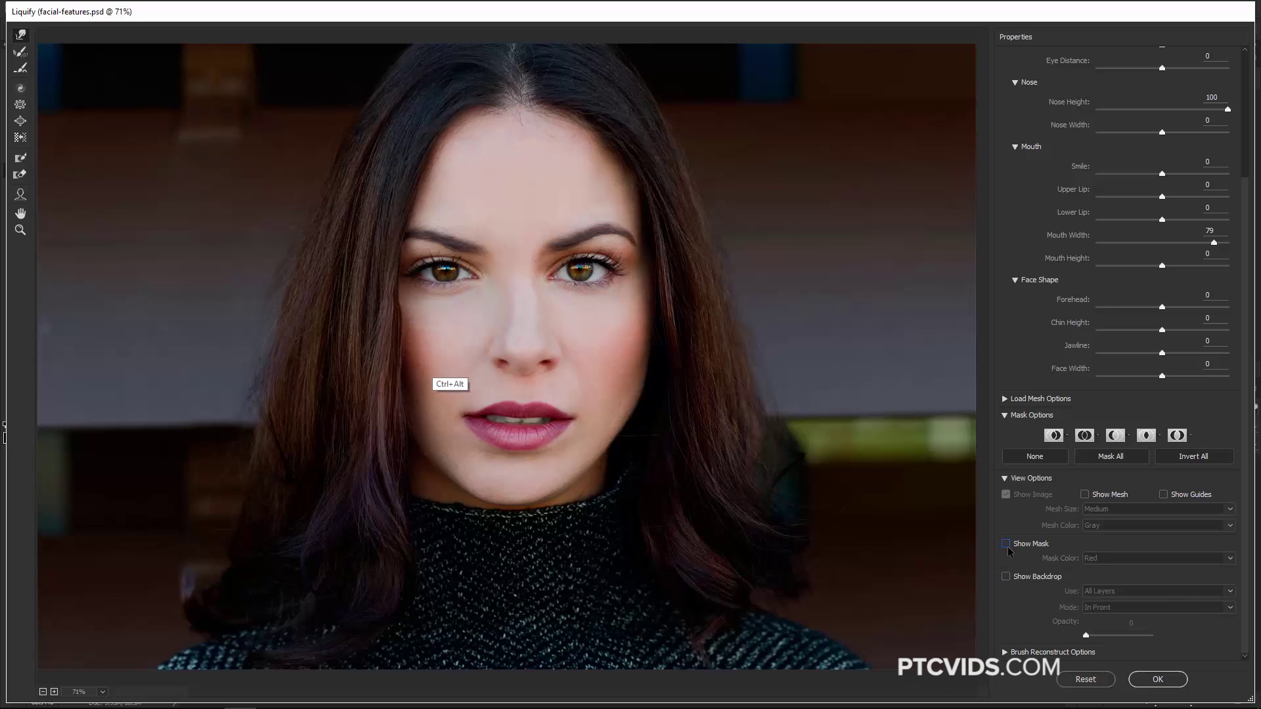
pyautogui.moveTo(465, 325); pyautogui.dragTo(451, 338)
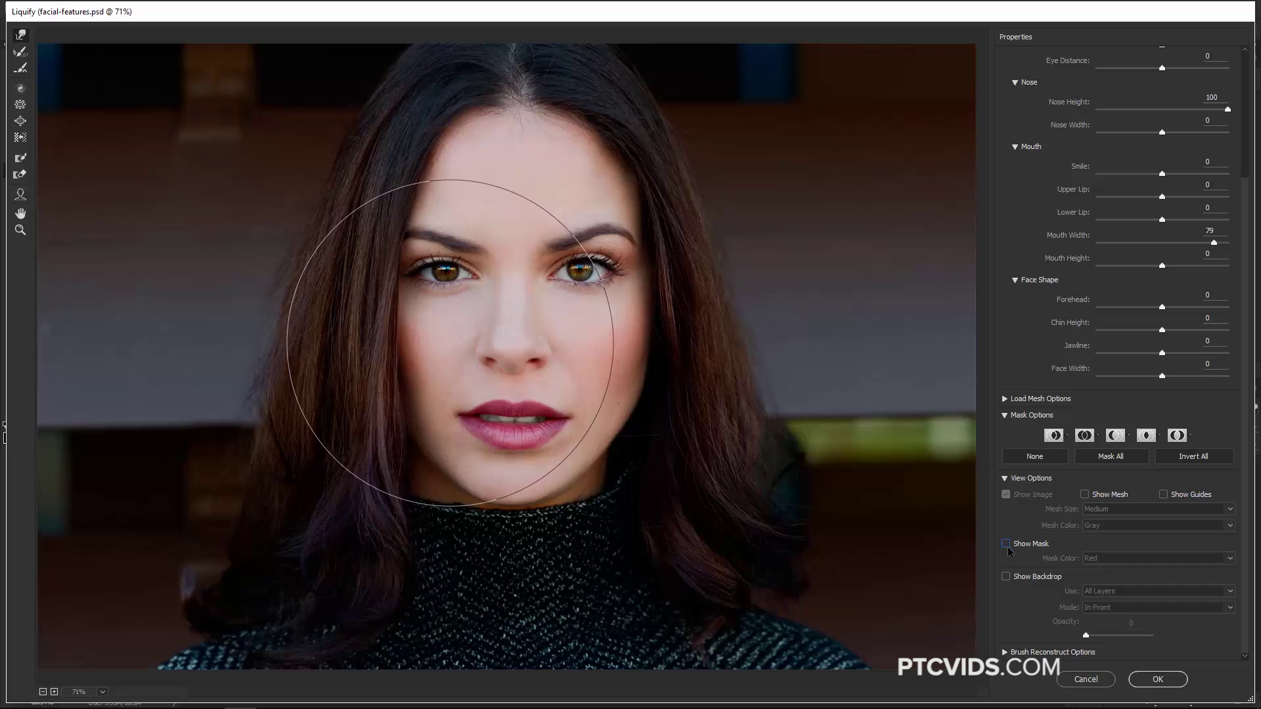
# Shrink the nose with an enlarged Pucker tool brush centred on its tip.
pyautogui.click(20, 106)
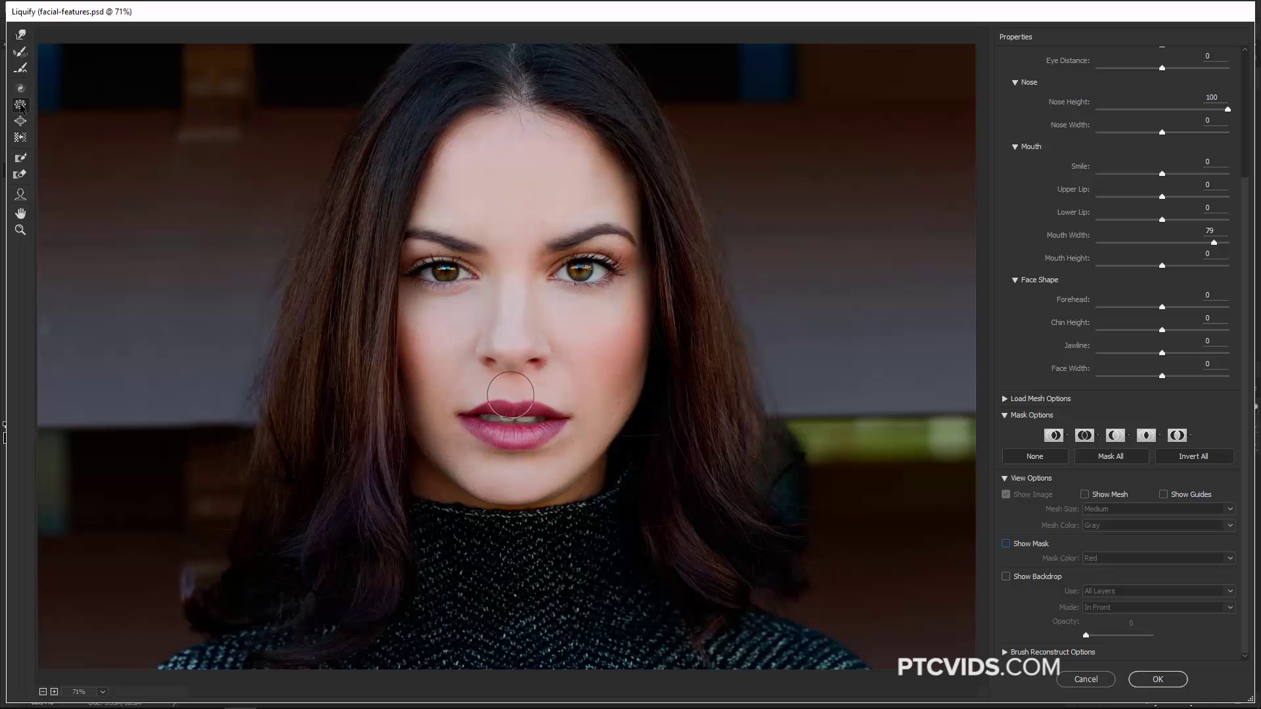
pyautogui.press(']')
pyautogui.press(']')
pyautogui.press(']')
pyautogui.press(']')
pyautogui.press(']')
pyautogui.press(']')
pyautogui.press(']')
pyautogui.press(']')
pyautogui.moveTo(510, 352); pyautogui.dragTo(508, 354)
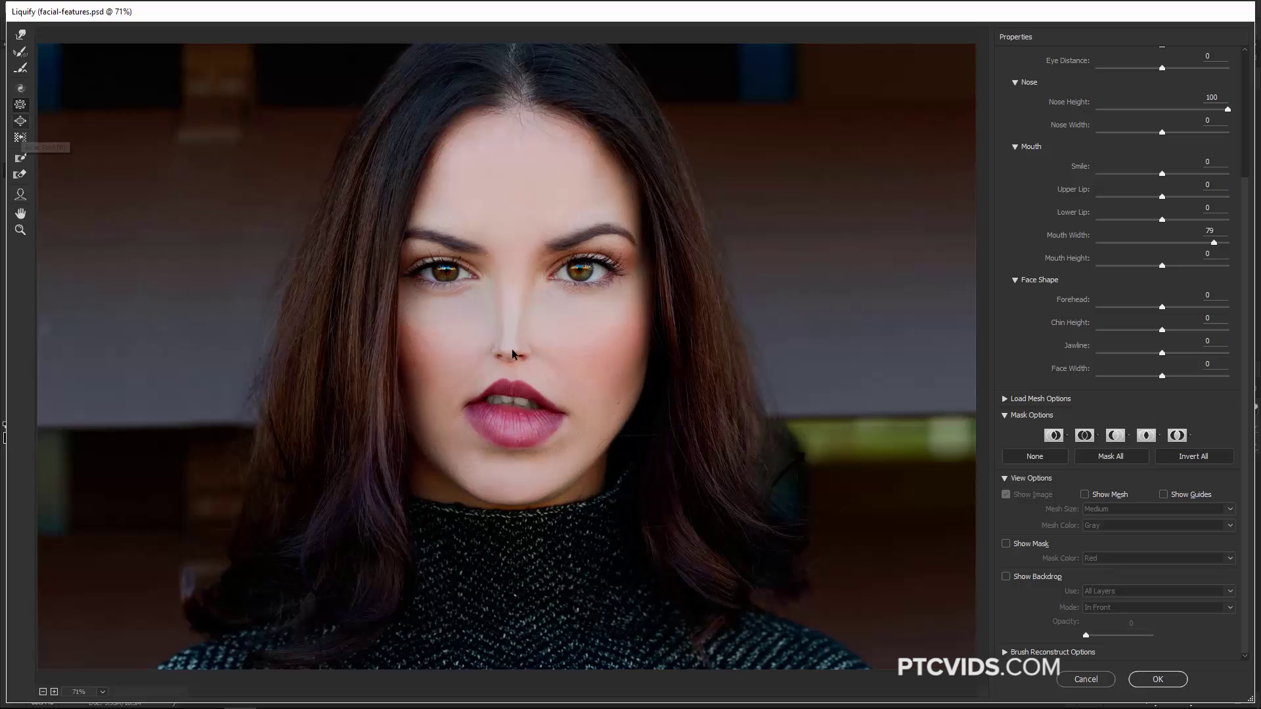
# Switch to the Bloat tool, enlarge its brush to about the width of the face, and expand the nose.
pyautogui.press('b')
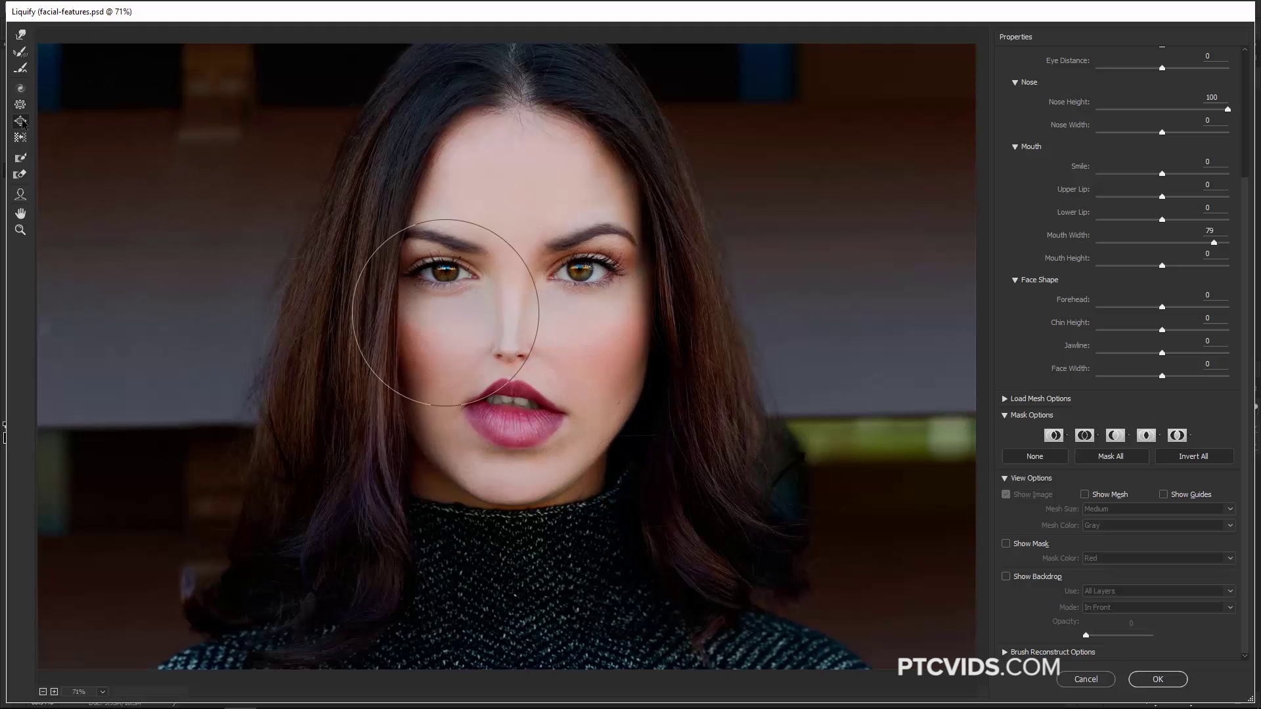
pyautogui.click(515, 353)
pyautogui.press(']')
pyautogui.press(']')
pyautogui.press(']')
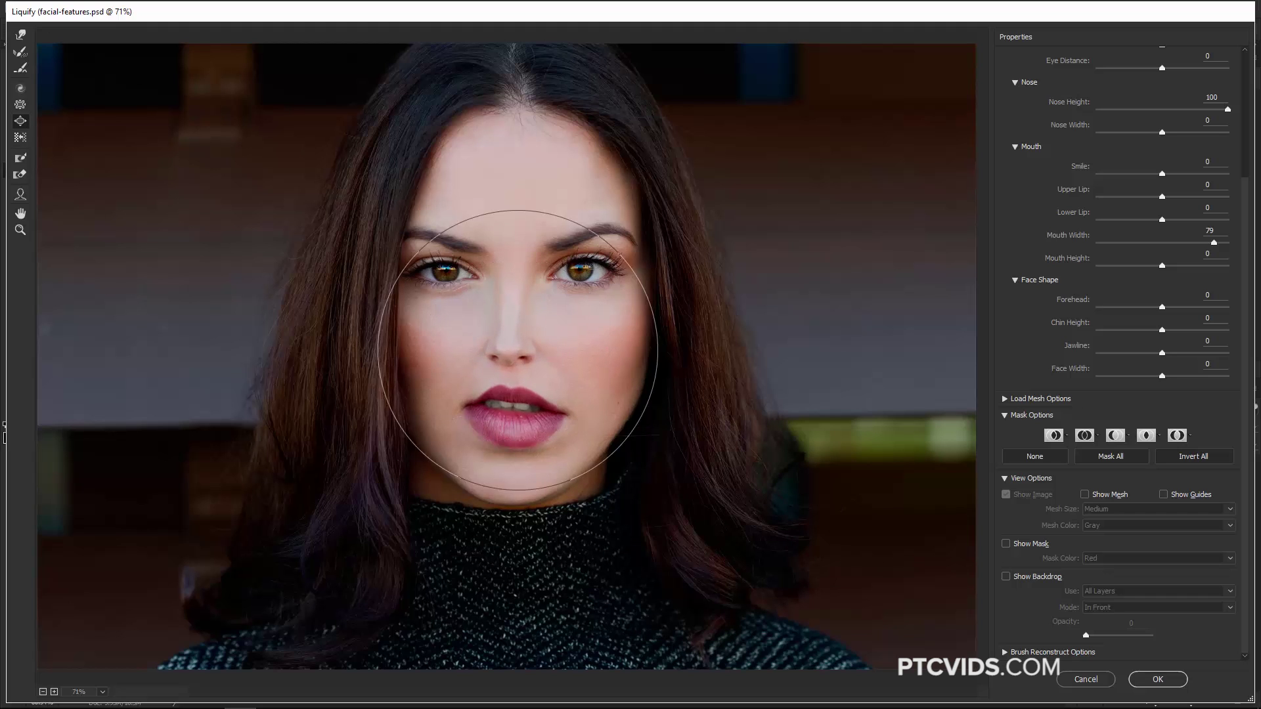
# Bloat the nose once more, and undo all Liquify edits back to the original face.
pyautogui.click(518, 346)
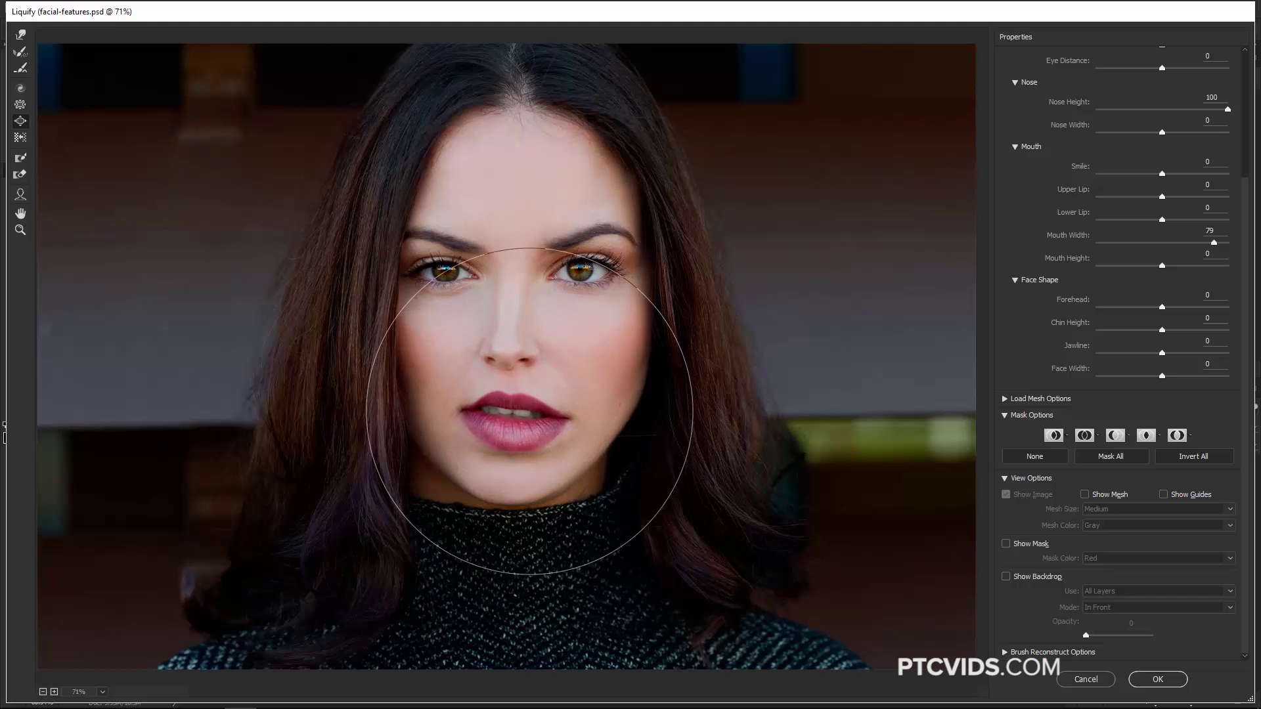
pyautogui.hotkey('ctrl', 'alt', 'z')
pyautogui.hotkey('ctrl', 'alt', 'z')
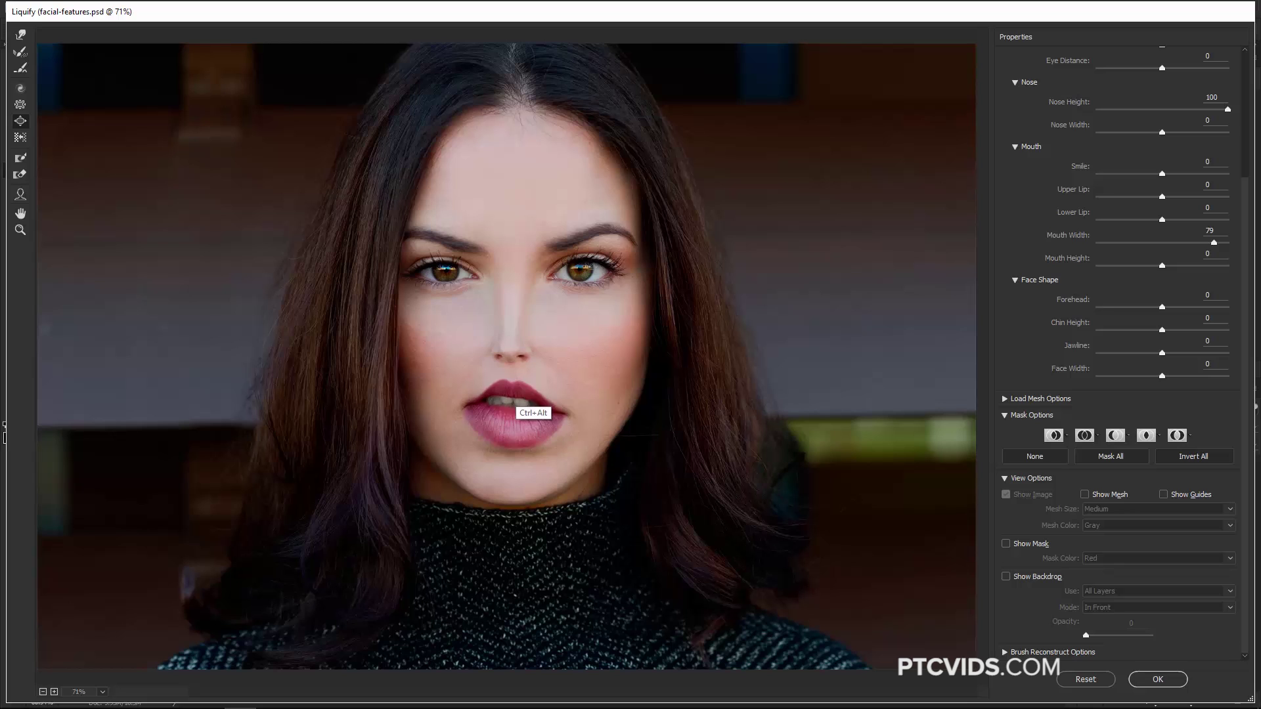
pyautogui.hotkey('ctrl', 'alt', 'z')
pyautogui.hotkey('ctrl', 'alt', 'z')
pyautogui.hotkey('ctrl', 'alt', 'z')
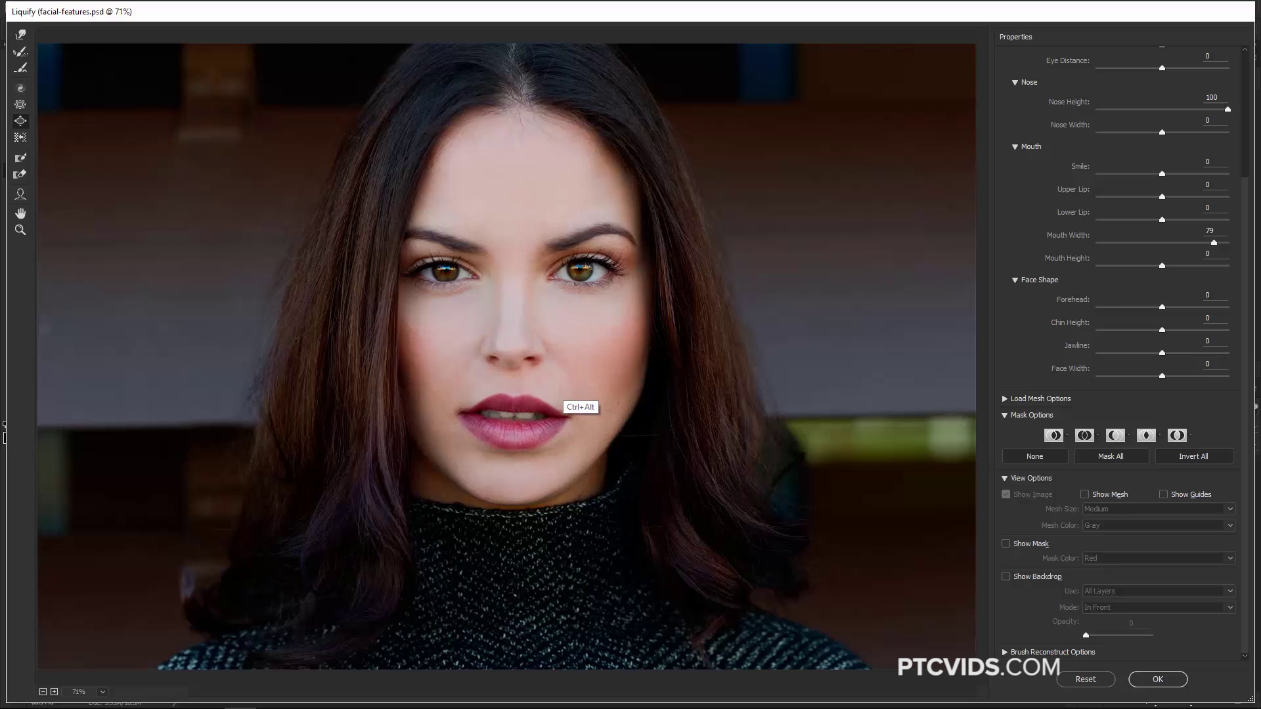
pyautogui.hotkey('ctrl', 'alt', 'z')
pyautogui.hotkey('ctrl', 'alt', 'z')
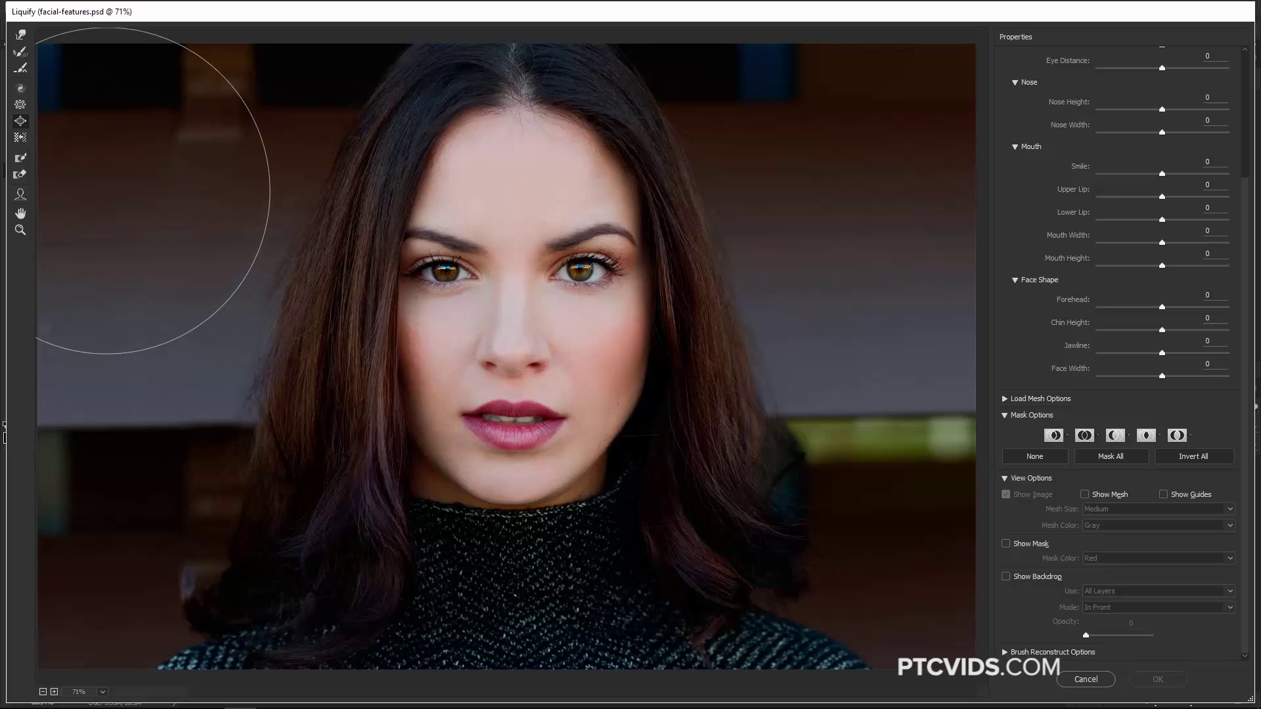
# Switch to the Twirl Clockwise tool, reduce its brush size, and twirl the mouth area in both directions.
pyautogui.click(21, 89)
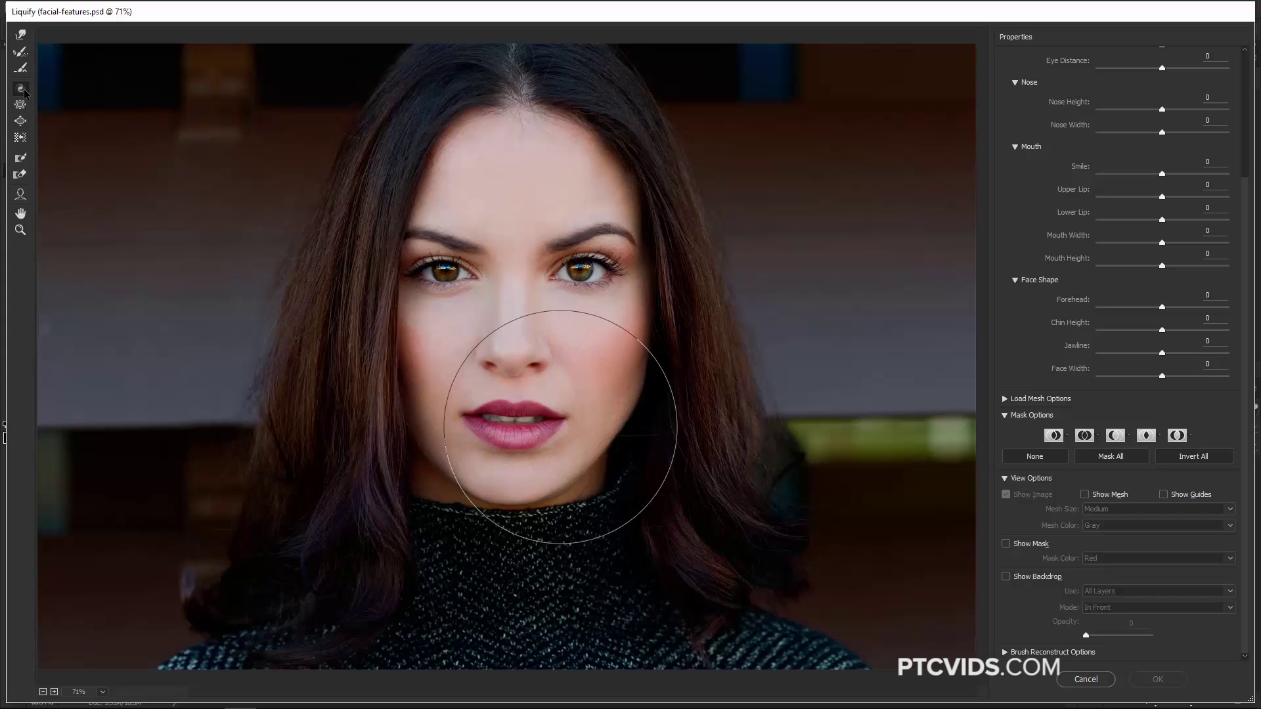
pyautogui.press('[')
pyautogui.press('[')
pyautogui.press('[')
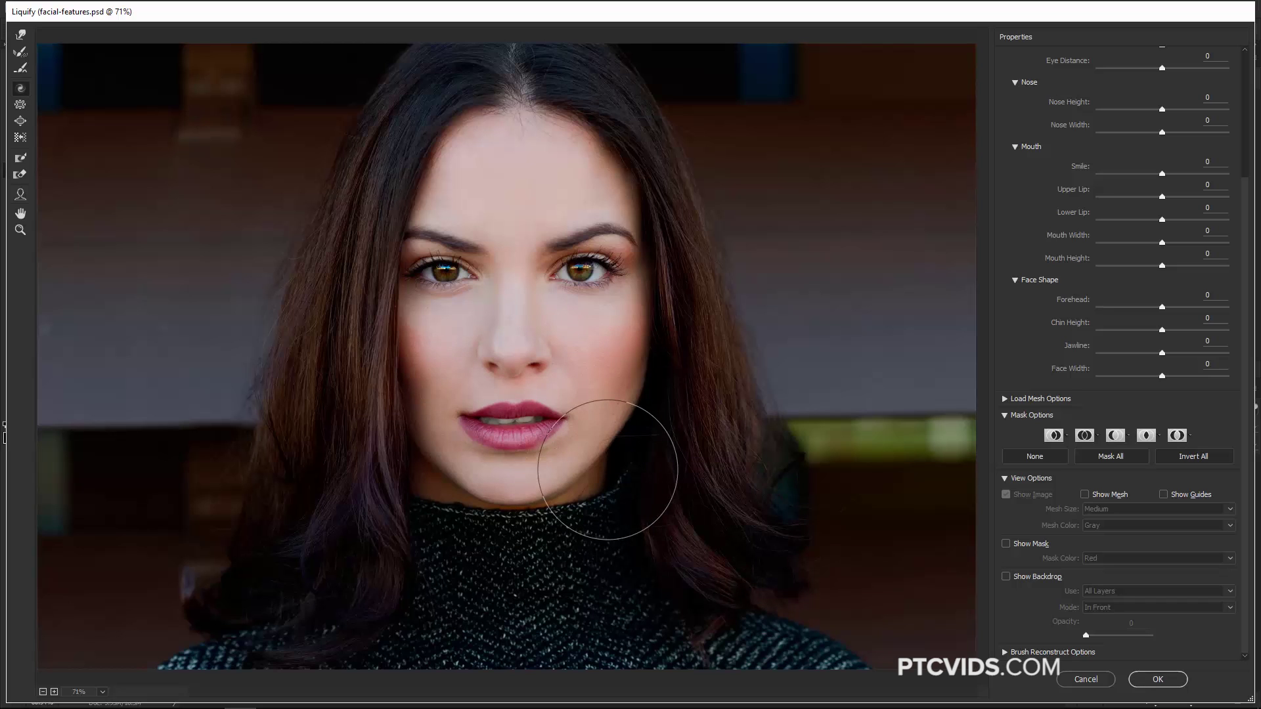
pyautogui.press('alt')
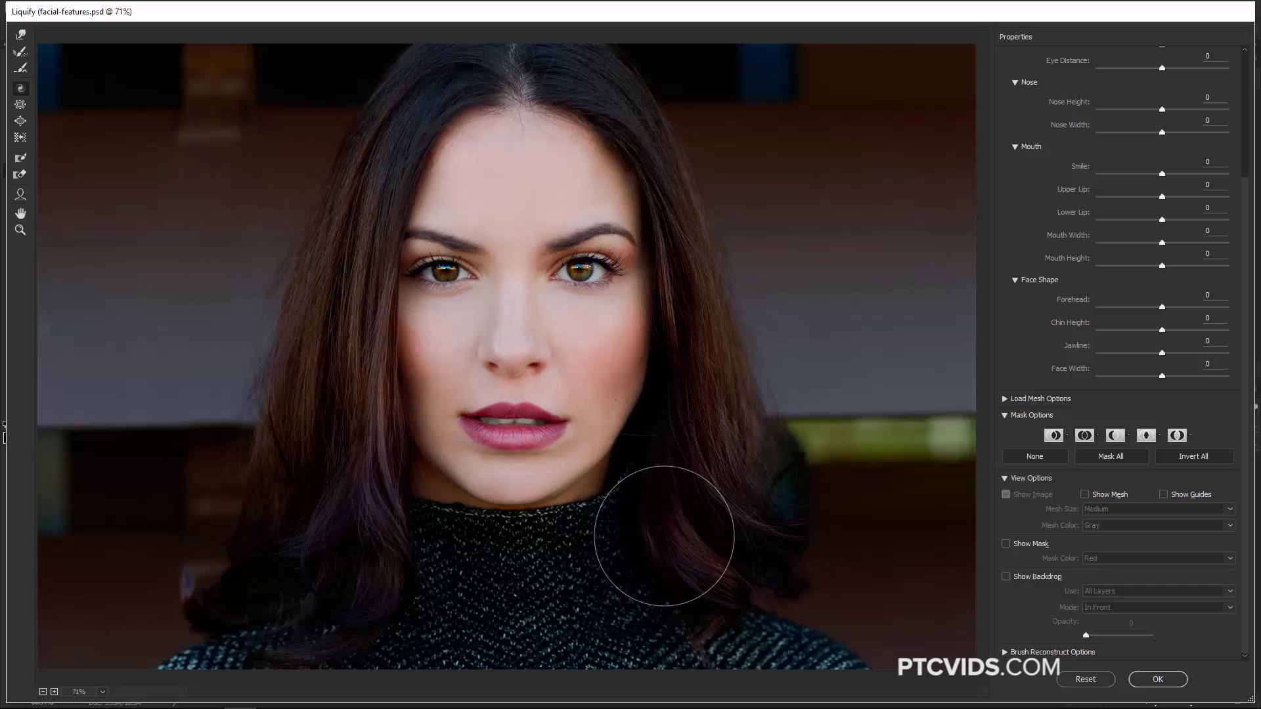
# Switch to the Forward Warp tool, shrink its brush, and push the lips slightly downward.
pyautogui.click(21, 35)
pyautogui.press('[')
pyautogui.press('[')
pyautogui.press('[')
pyautogui.press('[')
pyautogui.press('[')
pyautogui.press('[')
pyautogui.press('[')
pyautogui.press('[')
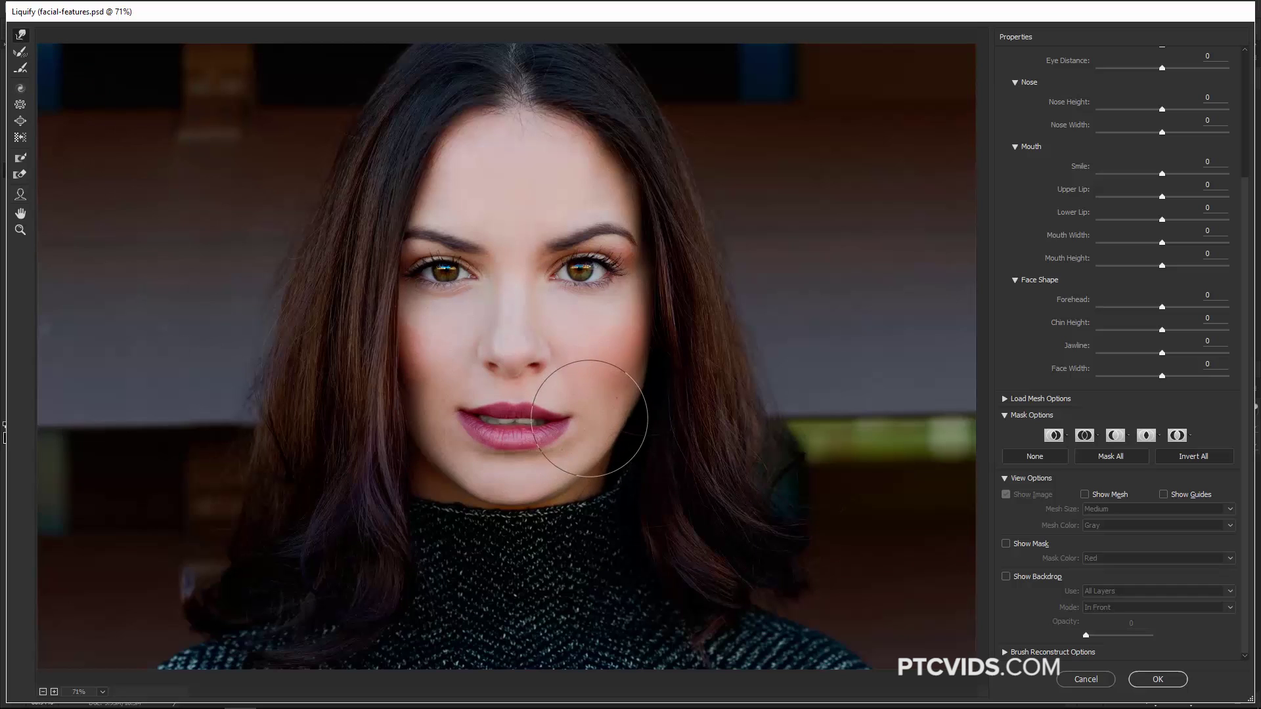
pyautogui.moveTo(524, 424); pyautogui.dragTo(538, 441)
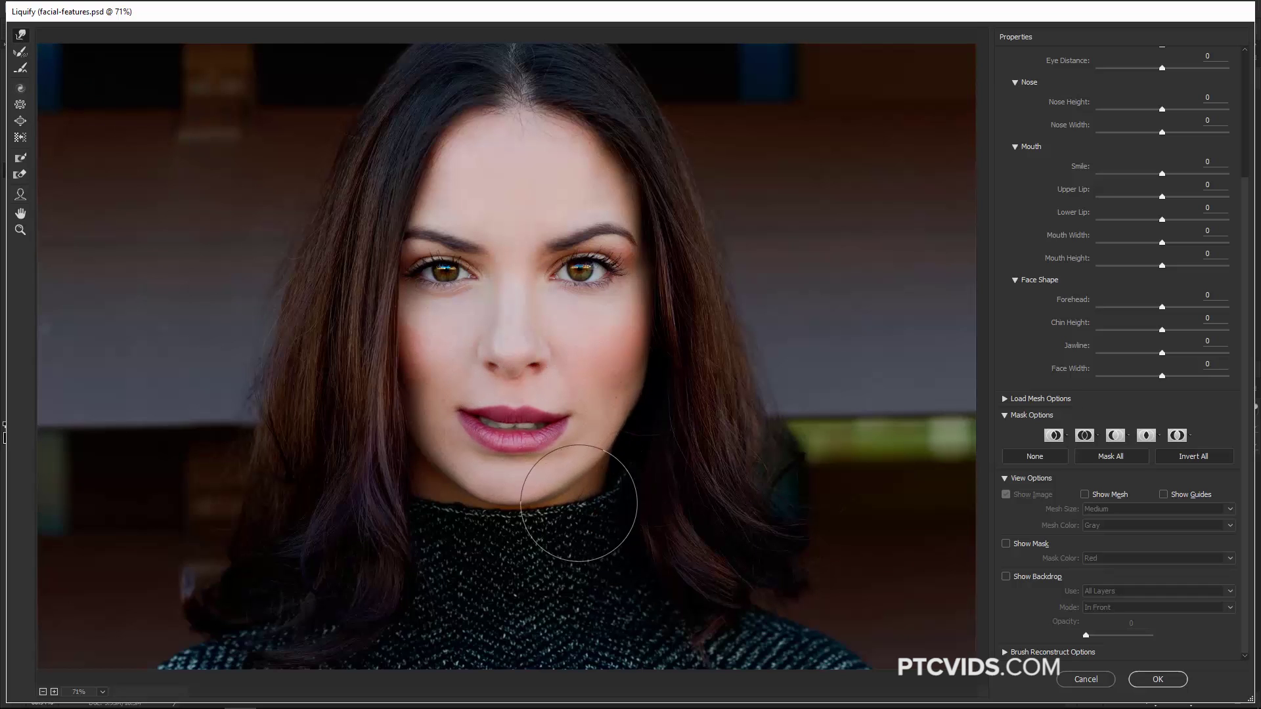
# Undo the warp and twirl edits on the mouth.
pyautogui.hotkey('ctrl', 'alt', 'z')
pyautogui.hotkey('ctrl', 'alt', 'z')
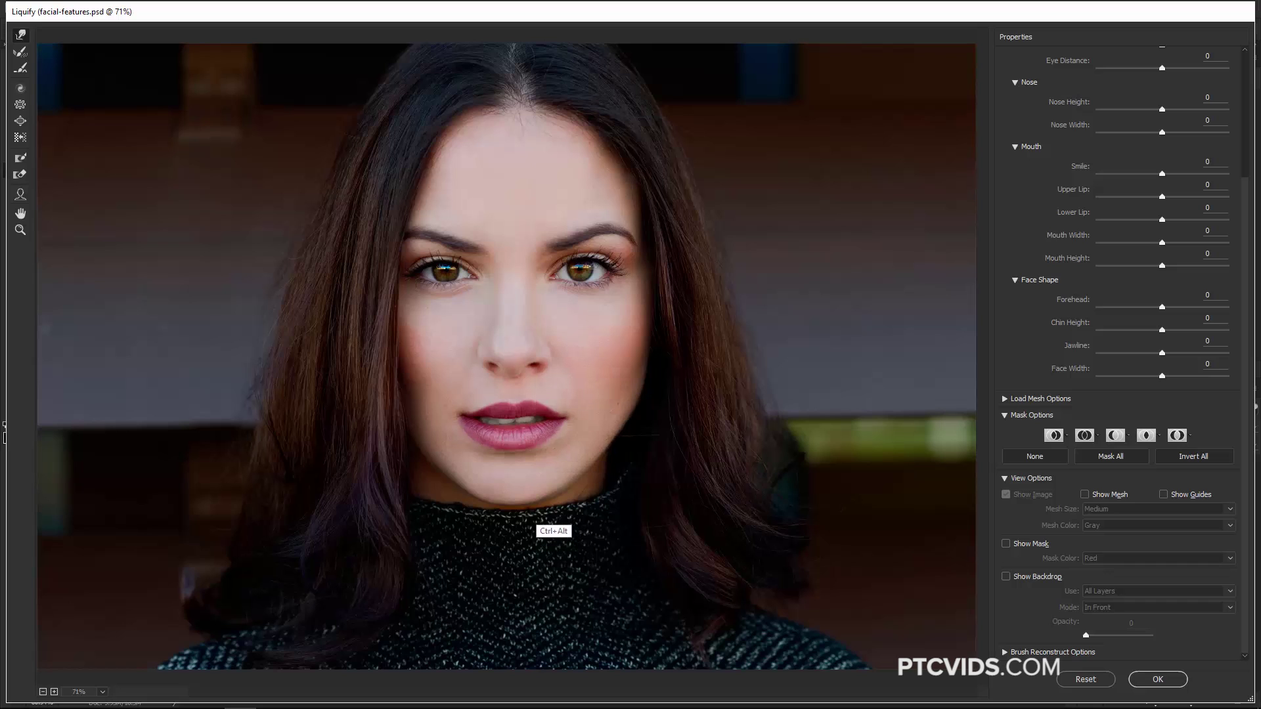
pyautogui.hotkey('ctrl', 'alt', 'z')
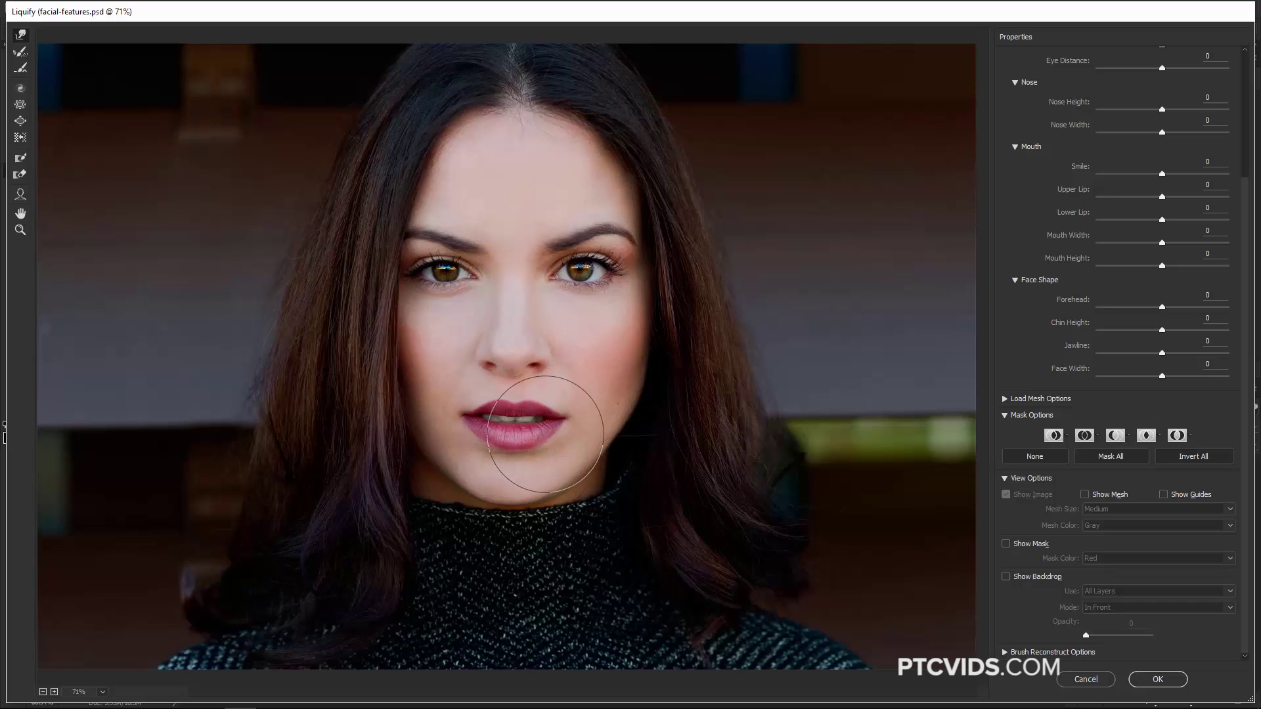
# Try a larger Forward Warp brush over the lower face, and reduce the brush size again.
pyautogui.press(']')
pyautogui.press(']')
pyautogui.press(']')
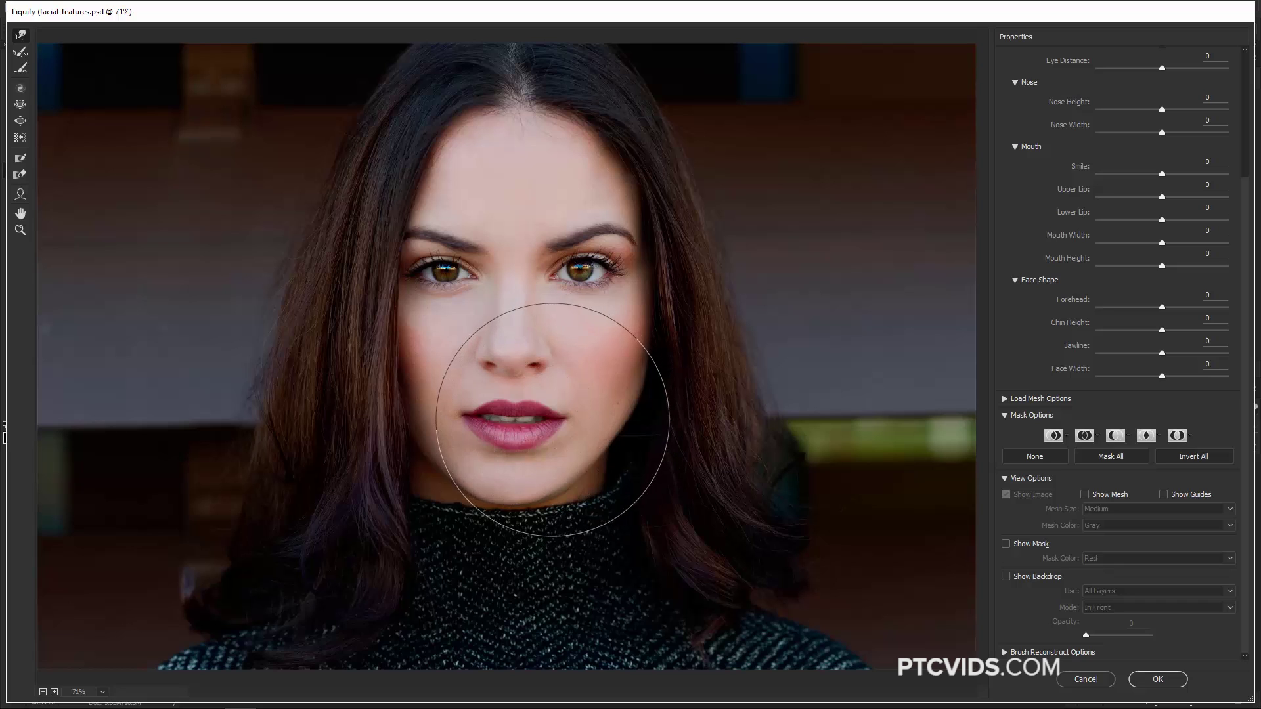
pyautogui.press('[')
pyautogui.press('[')
pyautogui.press('[')
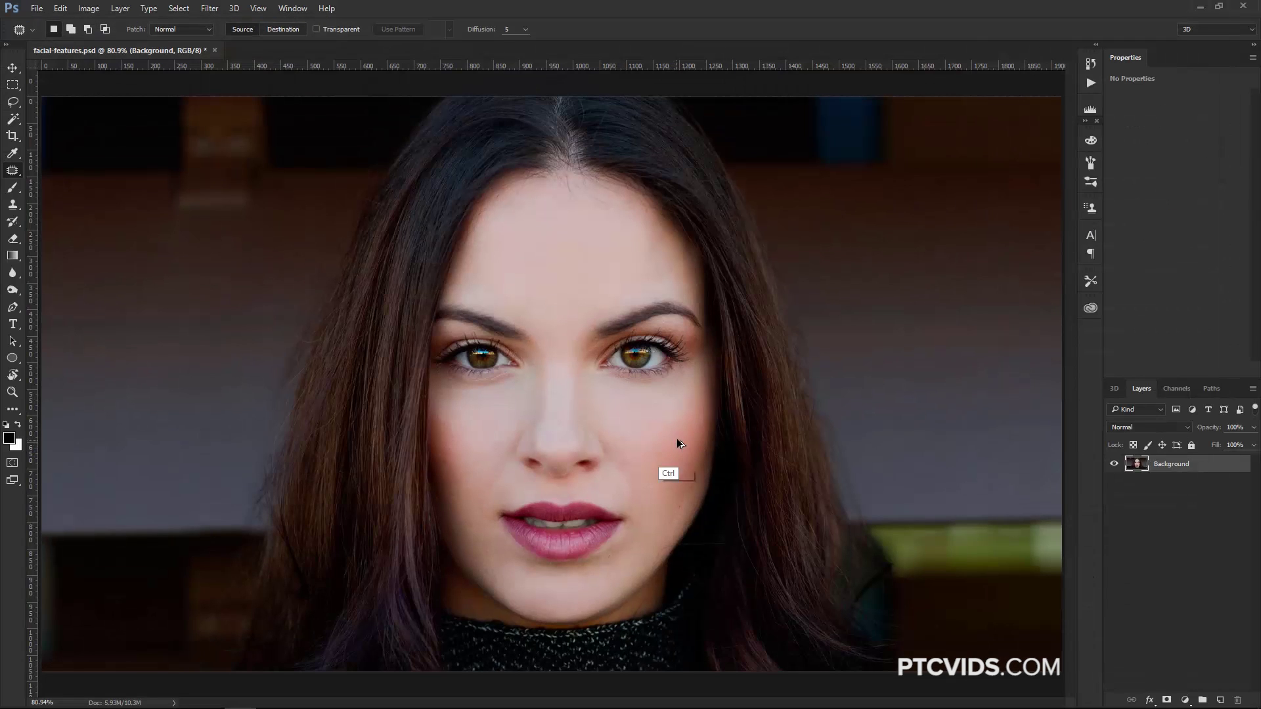
# Undo the applied Liquify filter and convert the Background layer to a smart object.
pyautogui.hotkey('ctrl', 'z')
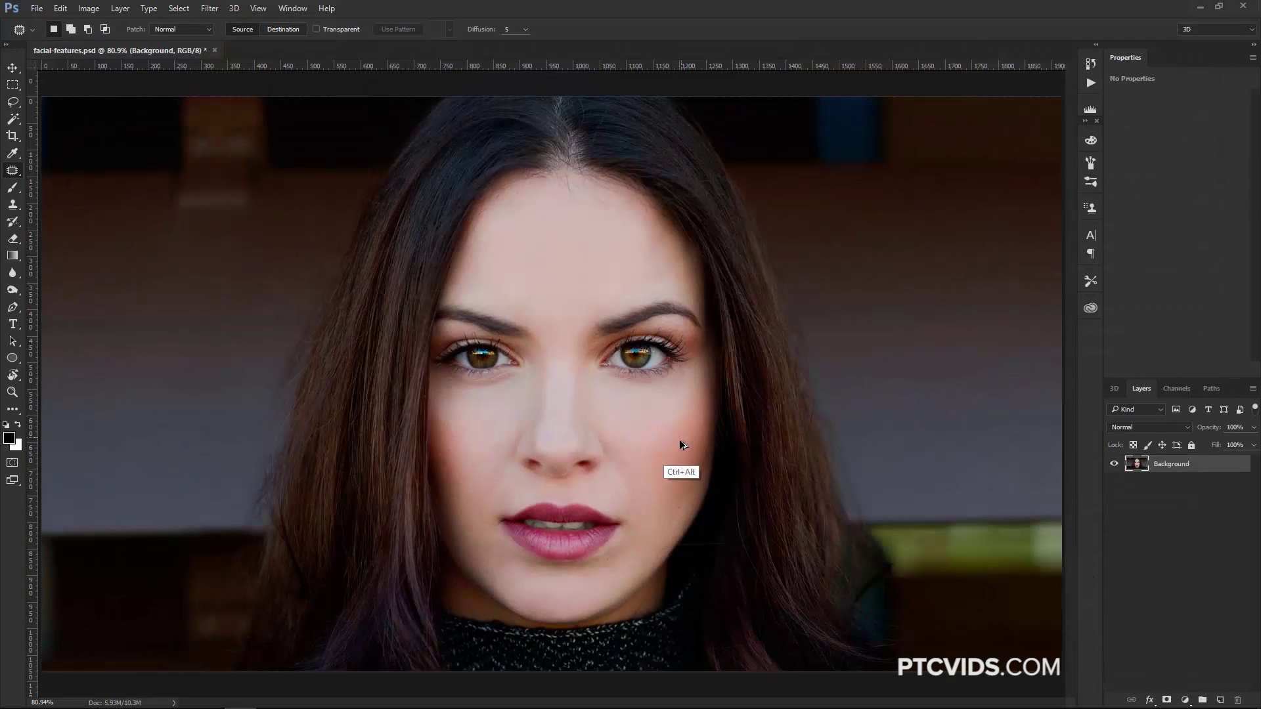
pyautogui.rightClick(1098, 459)
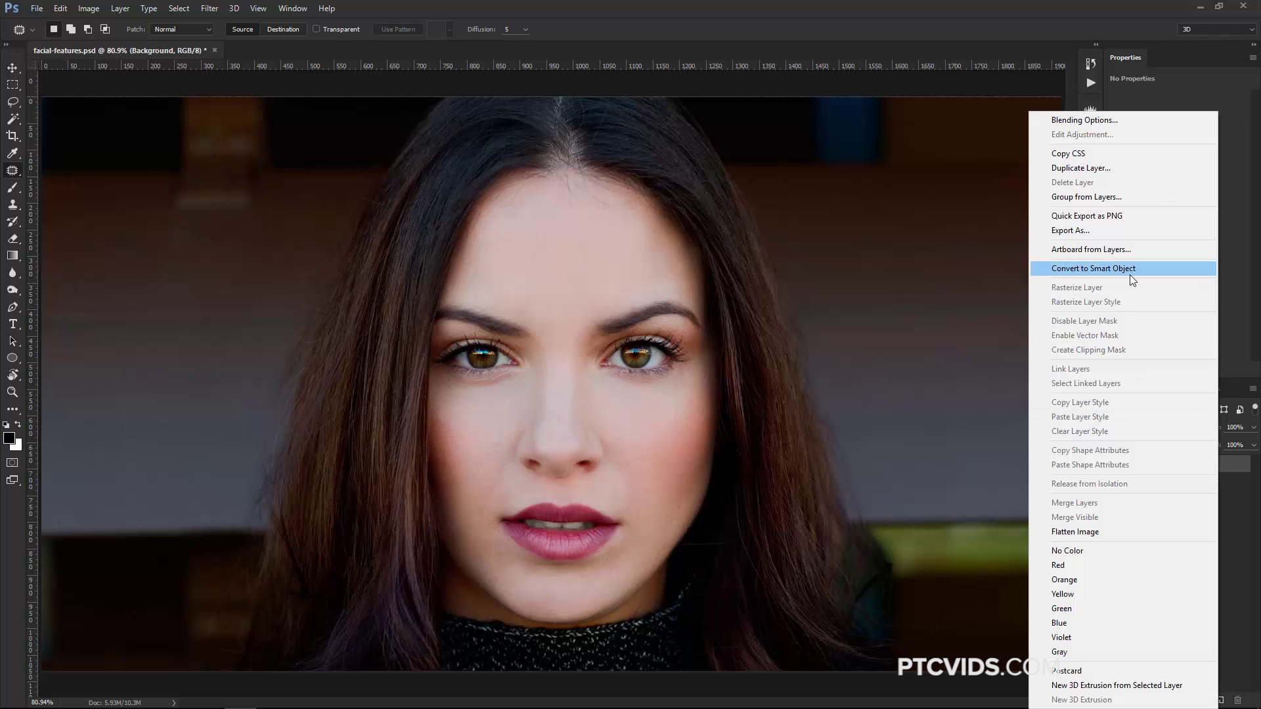
pyautogui.click(1107, 269)
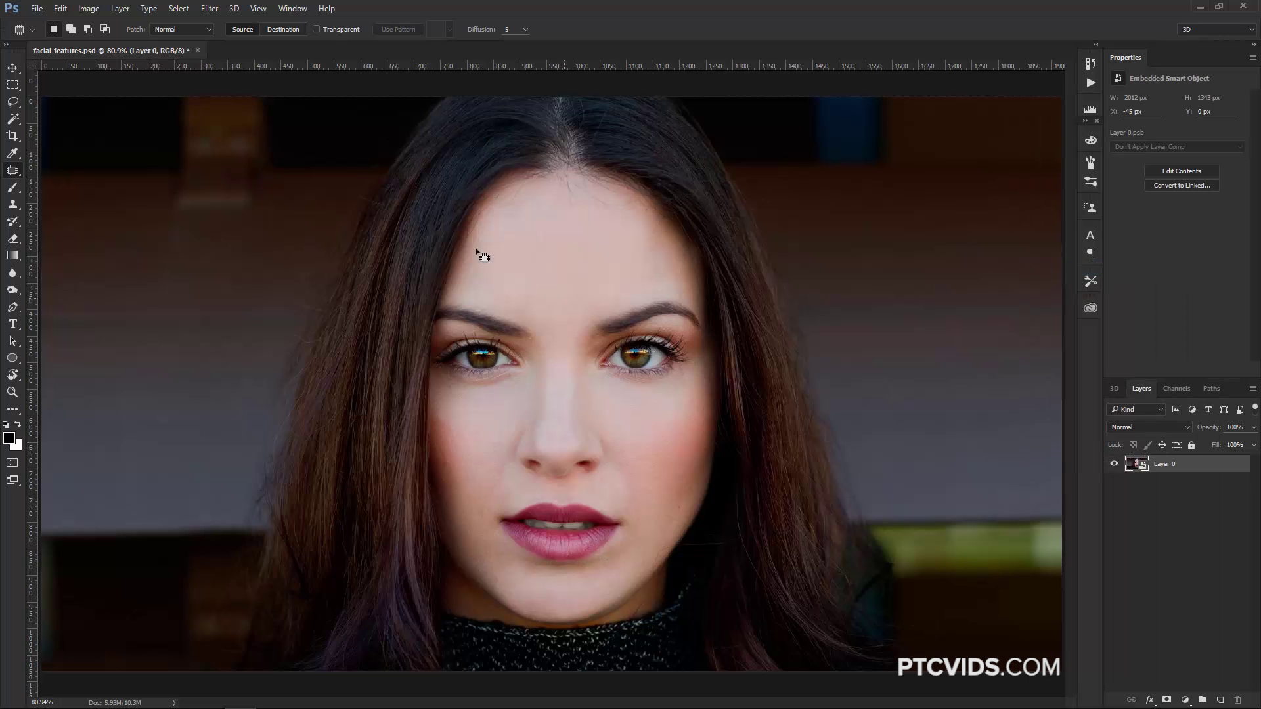
# Apply the Liquify filter to the smart object, and toggle the visibility of the resulting smart filter.
pyautogui.click(214, 8)
pyautogui.click(227, 111)
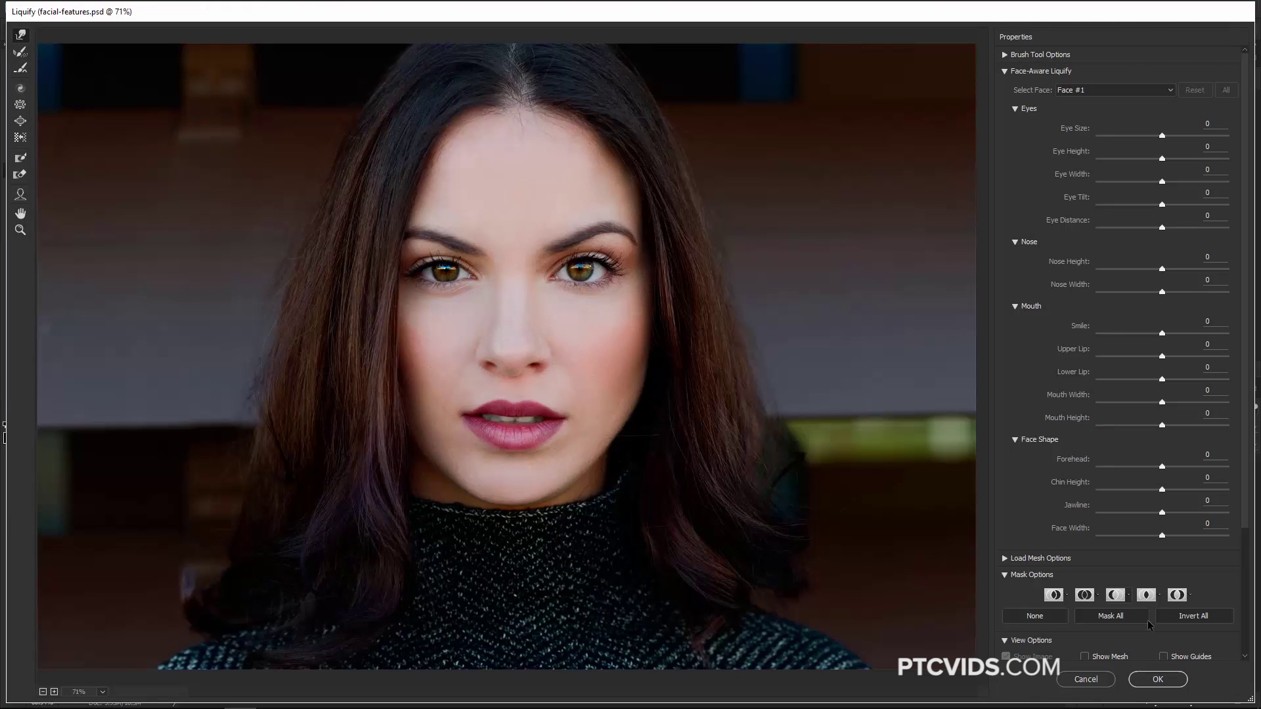
pyautogui.click(1157, 680)
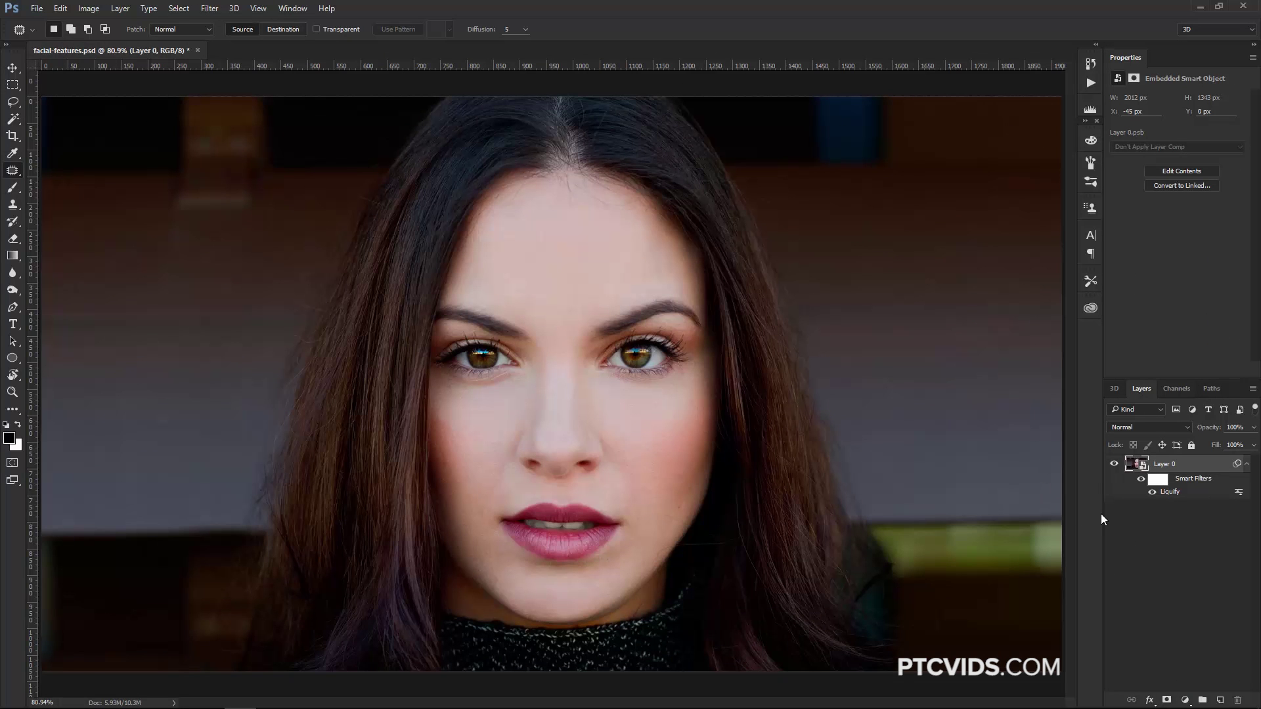
pyautogui.click(1153, 493)
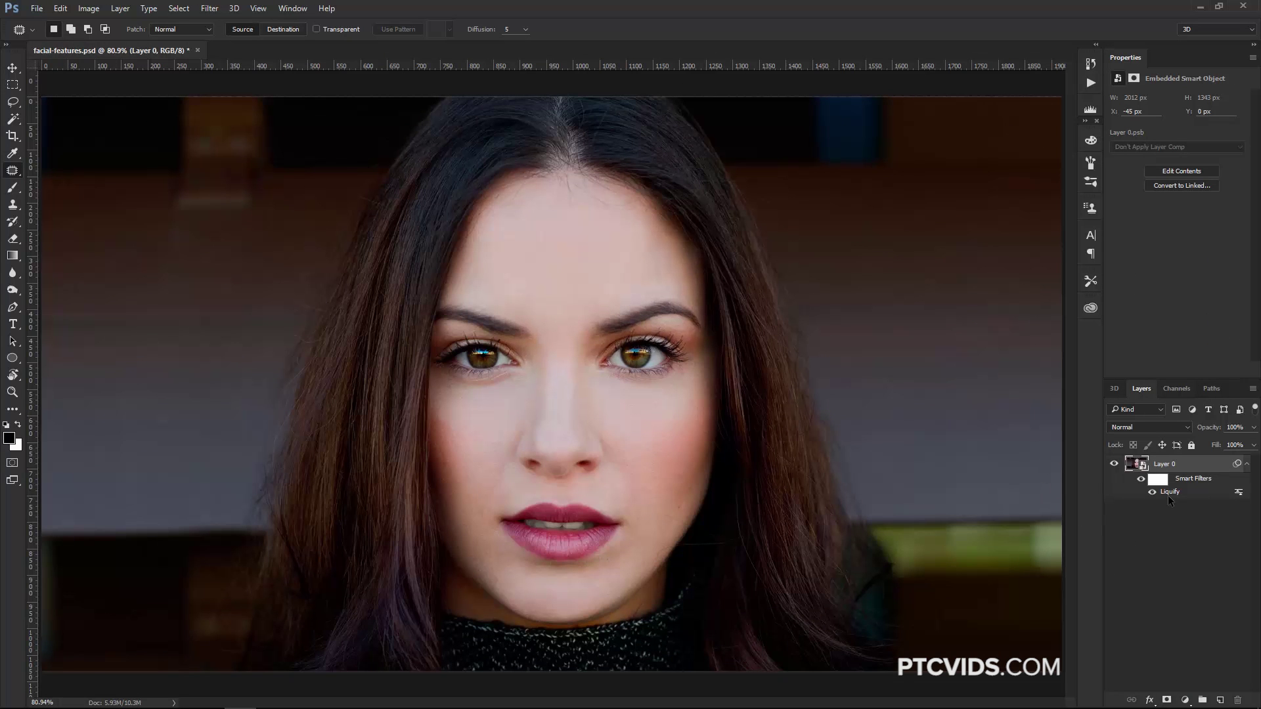
# Reopen the Liquify smart filter, set Chin Height to 13, and collapse the Face-Aware Liquify and mask options.
pyautogui.doubleClick(1170, 492)
pyautogui.moveTo(1169, 490); pyautogui.dragTo(1172, 493)
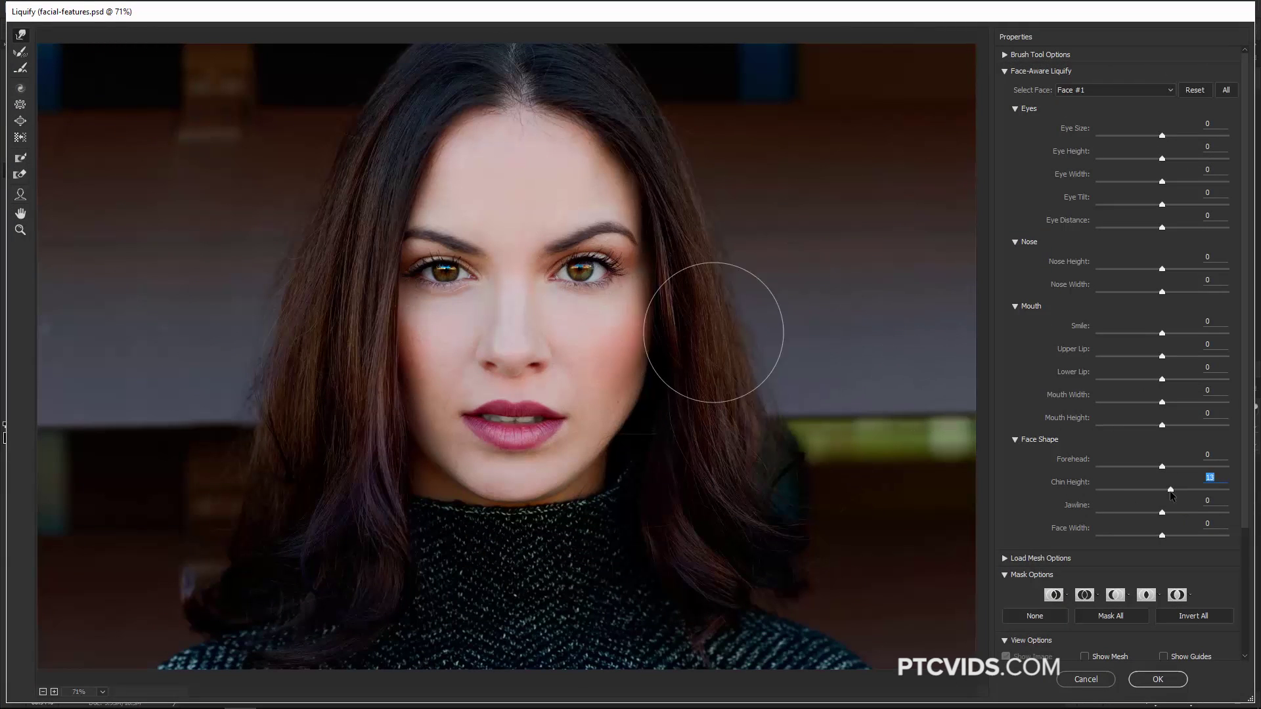
pyautogui.click(1005, 71)
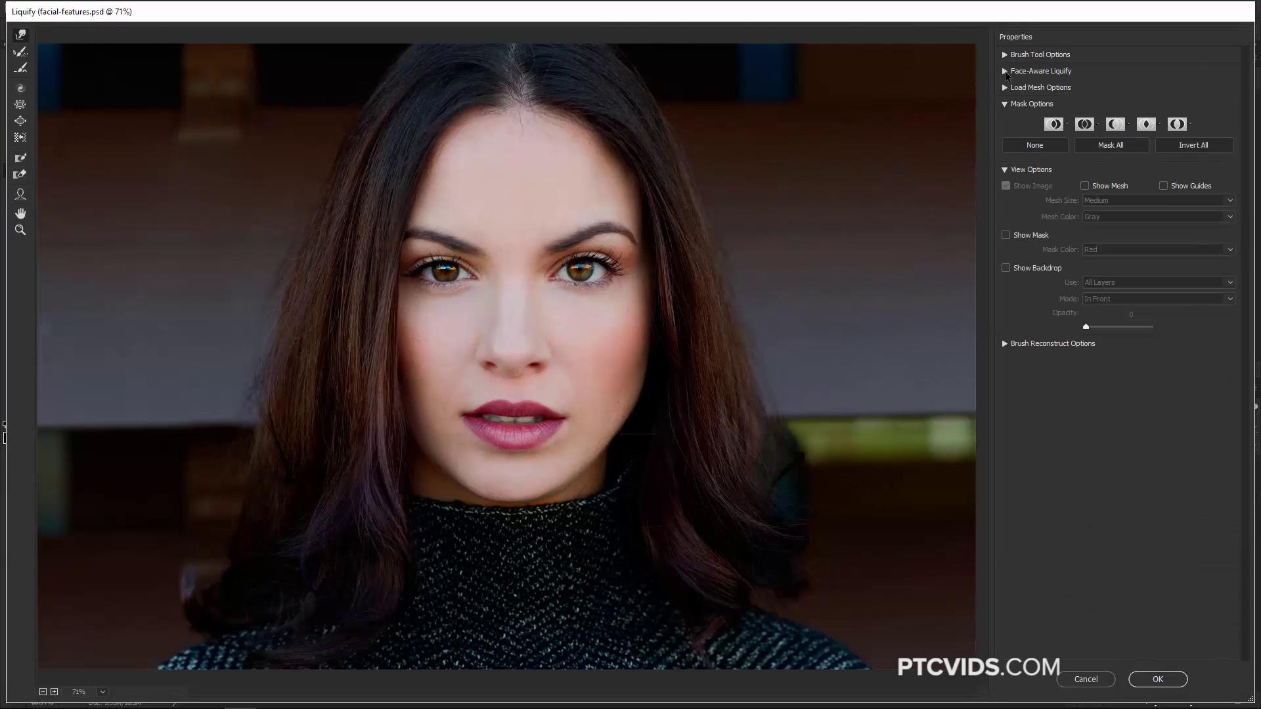
pyautogui.click(1005, 104)
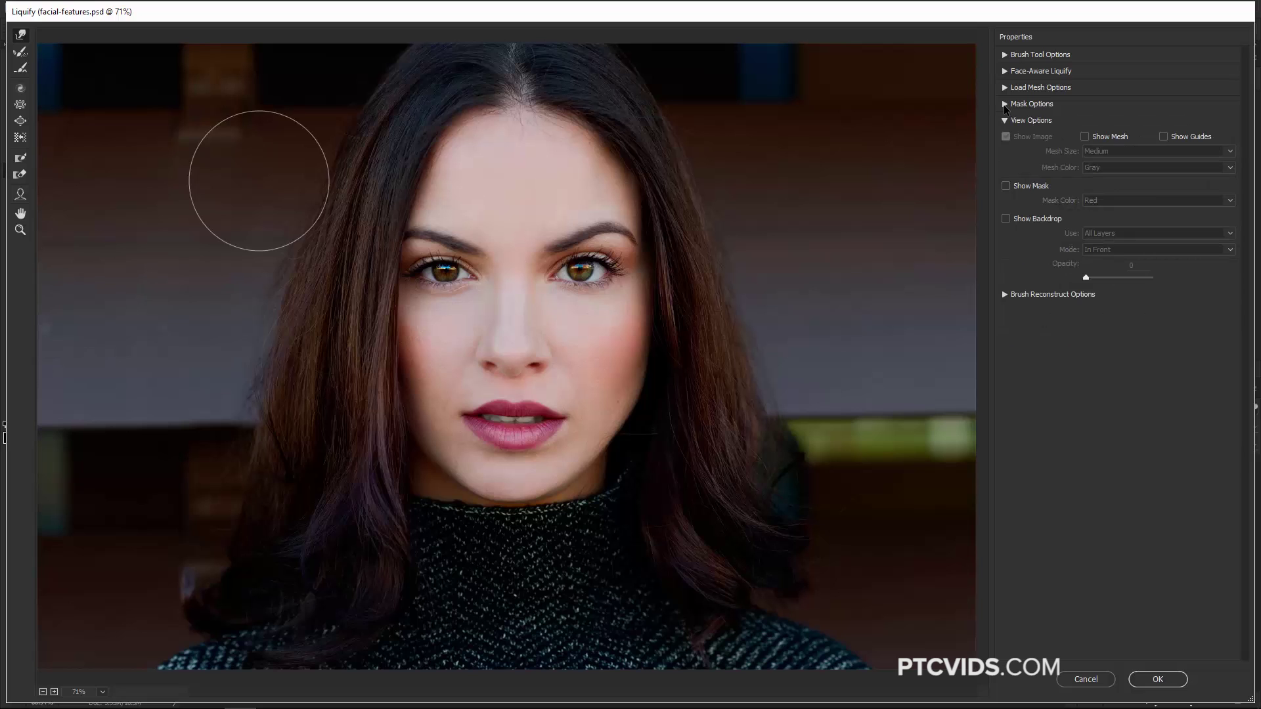
# Enlarge the Forward Warp brush to wider than the face, and pull the nose and mouth downward.
pyautogui.press(']')
pyautogui.press(']')
pyautogui.press(']')
pyautogui.press(']')
pyautogui.press(']')
pyautogui.press(']')
pyautogui.press(']')
pyautogui.press(']')
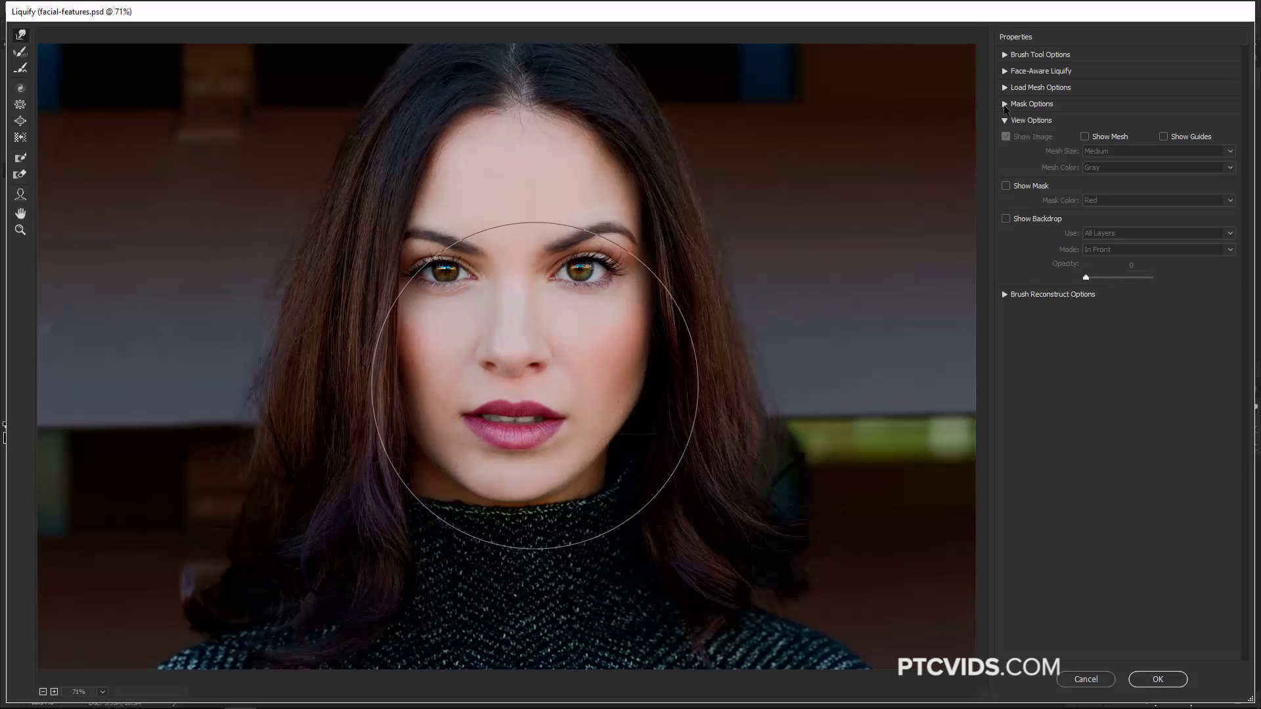
pyautogui.moveTo(514, 418); pyautogui.dragTo(515, 453)
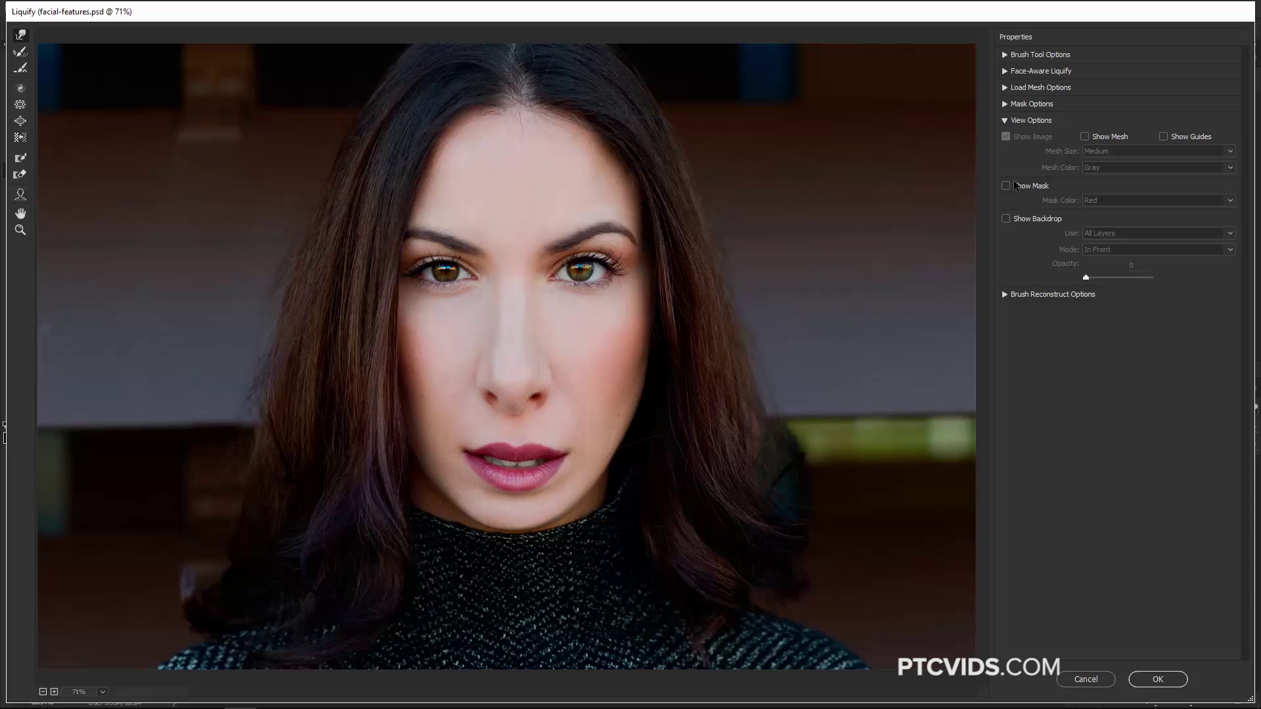
# Partly revert the nose and mouth warp with Reconstruct, using an amount of 11.
pyautogui.click(1038, 294)
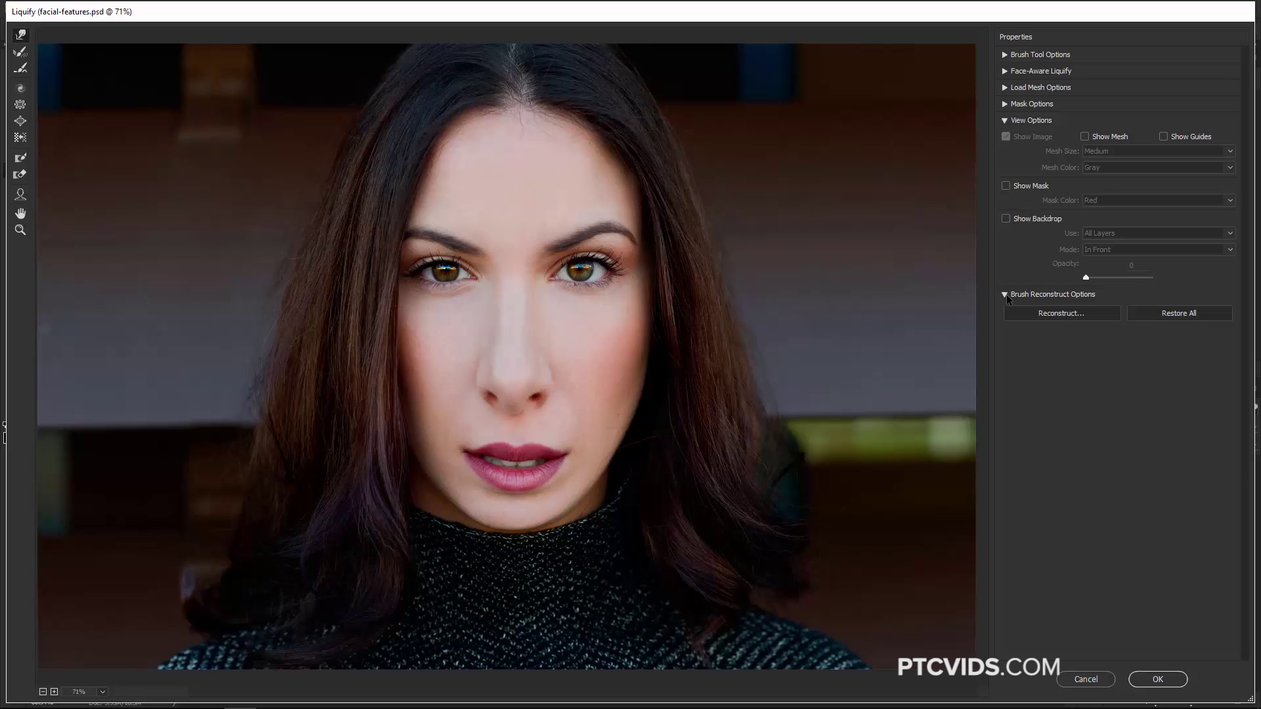
pyautogui.click(1084, 318)
pyautogui.moveTo(887, 82); pyautogui.dragTo(754, 87)
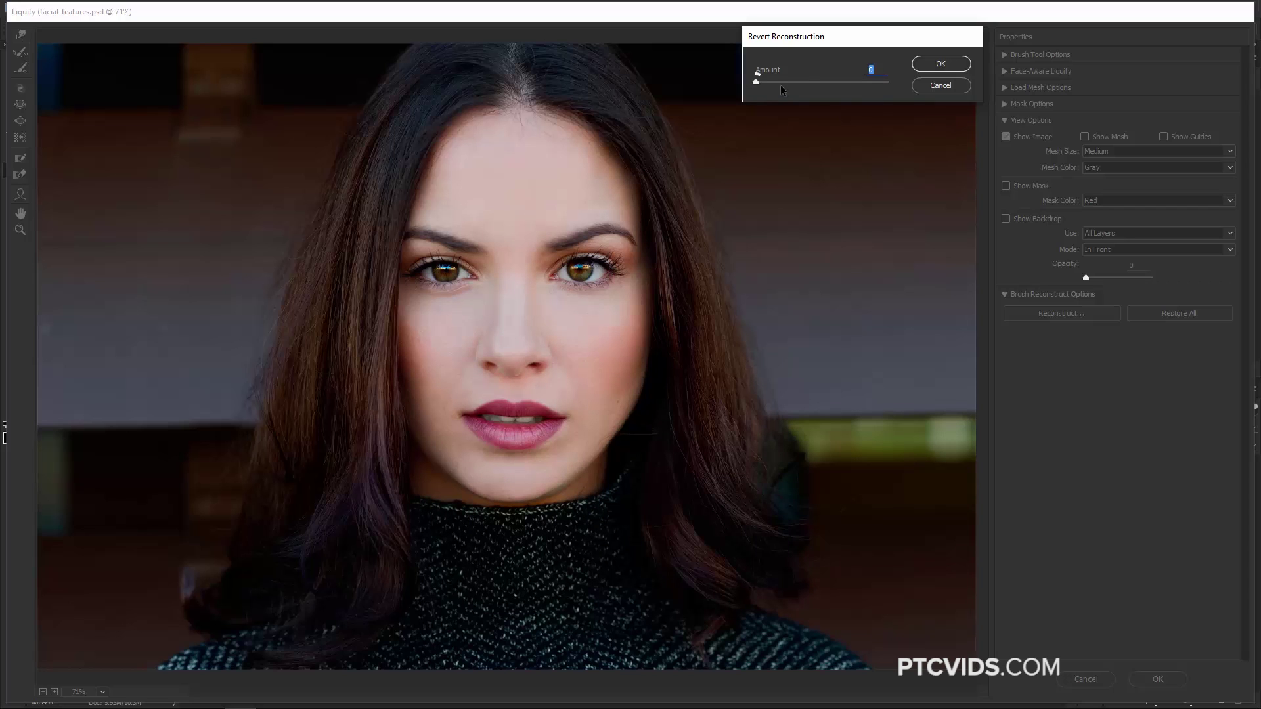
pyautogui.moveTo(756, 82)
pyautogui.mouseDown()
pyautogui.moveTo(887, 82)
pyautogui.moveTo(780, 84)
pyautogui.mouseUp()
pyautogui.click(921, 66)
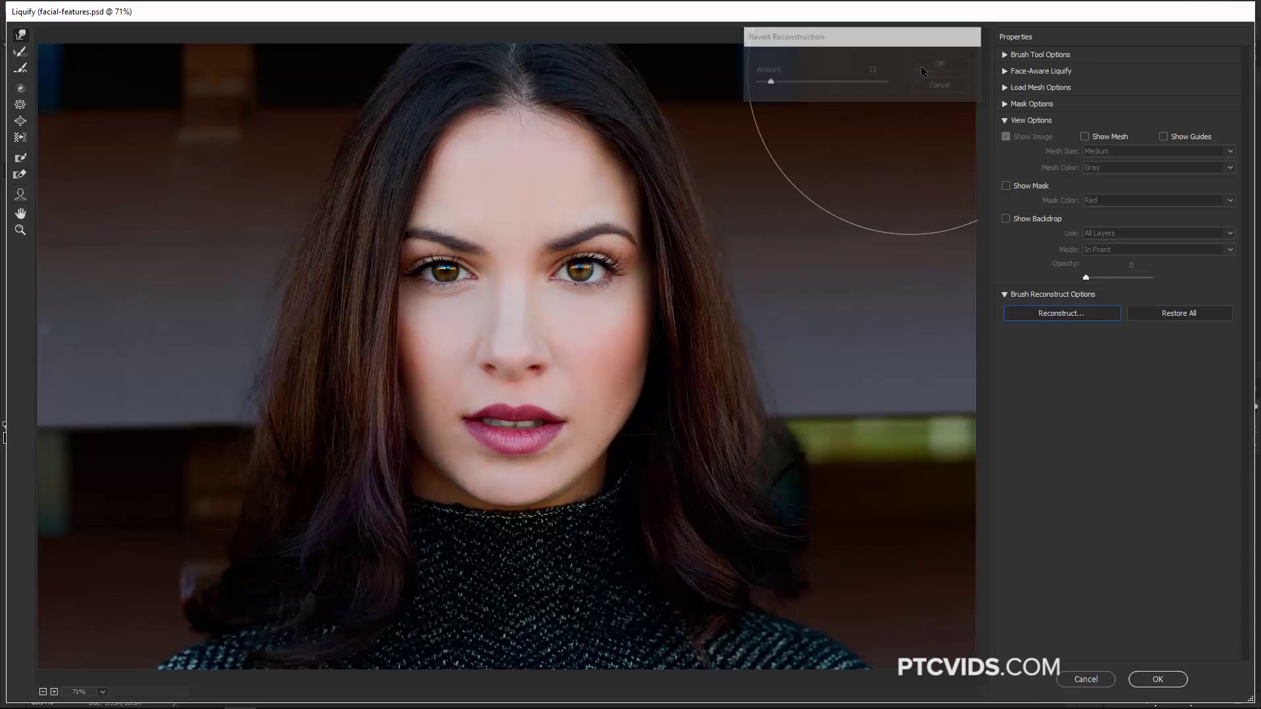